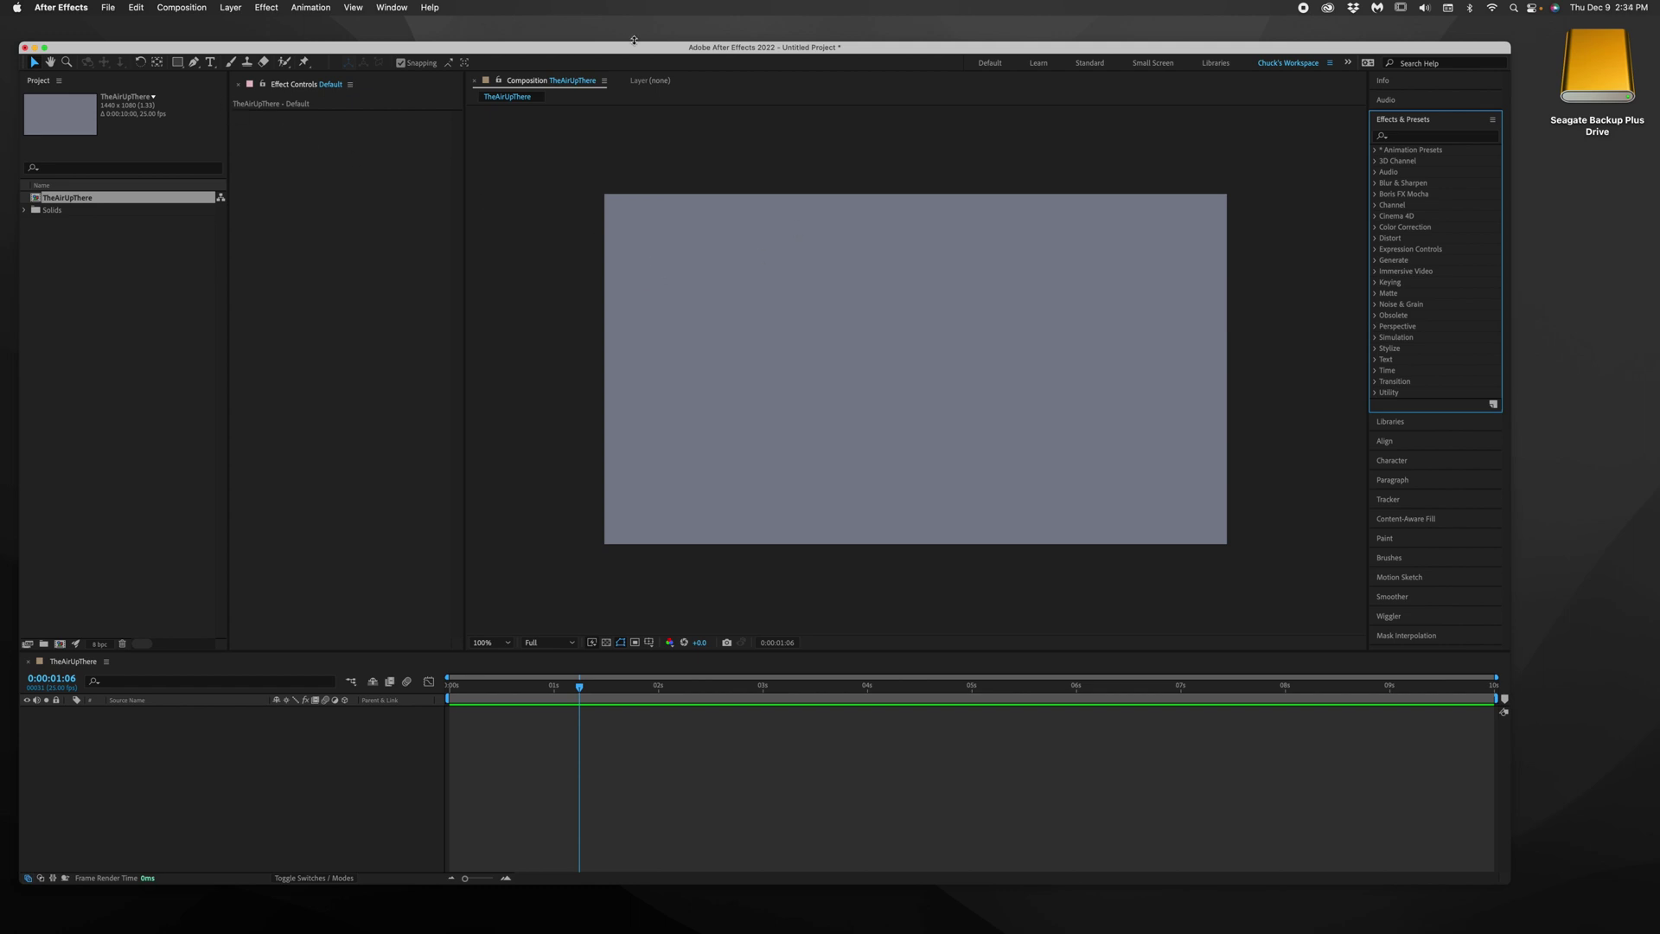
- Create a 600 × 600 px white solid, White Solid 2, and drag it left of centre
drag(628, 54, 625, 50)
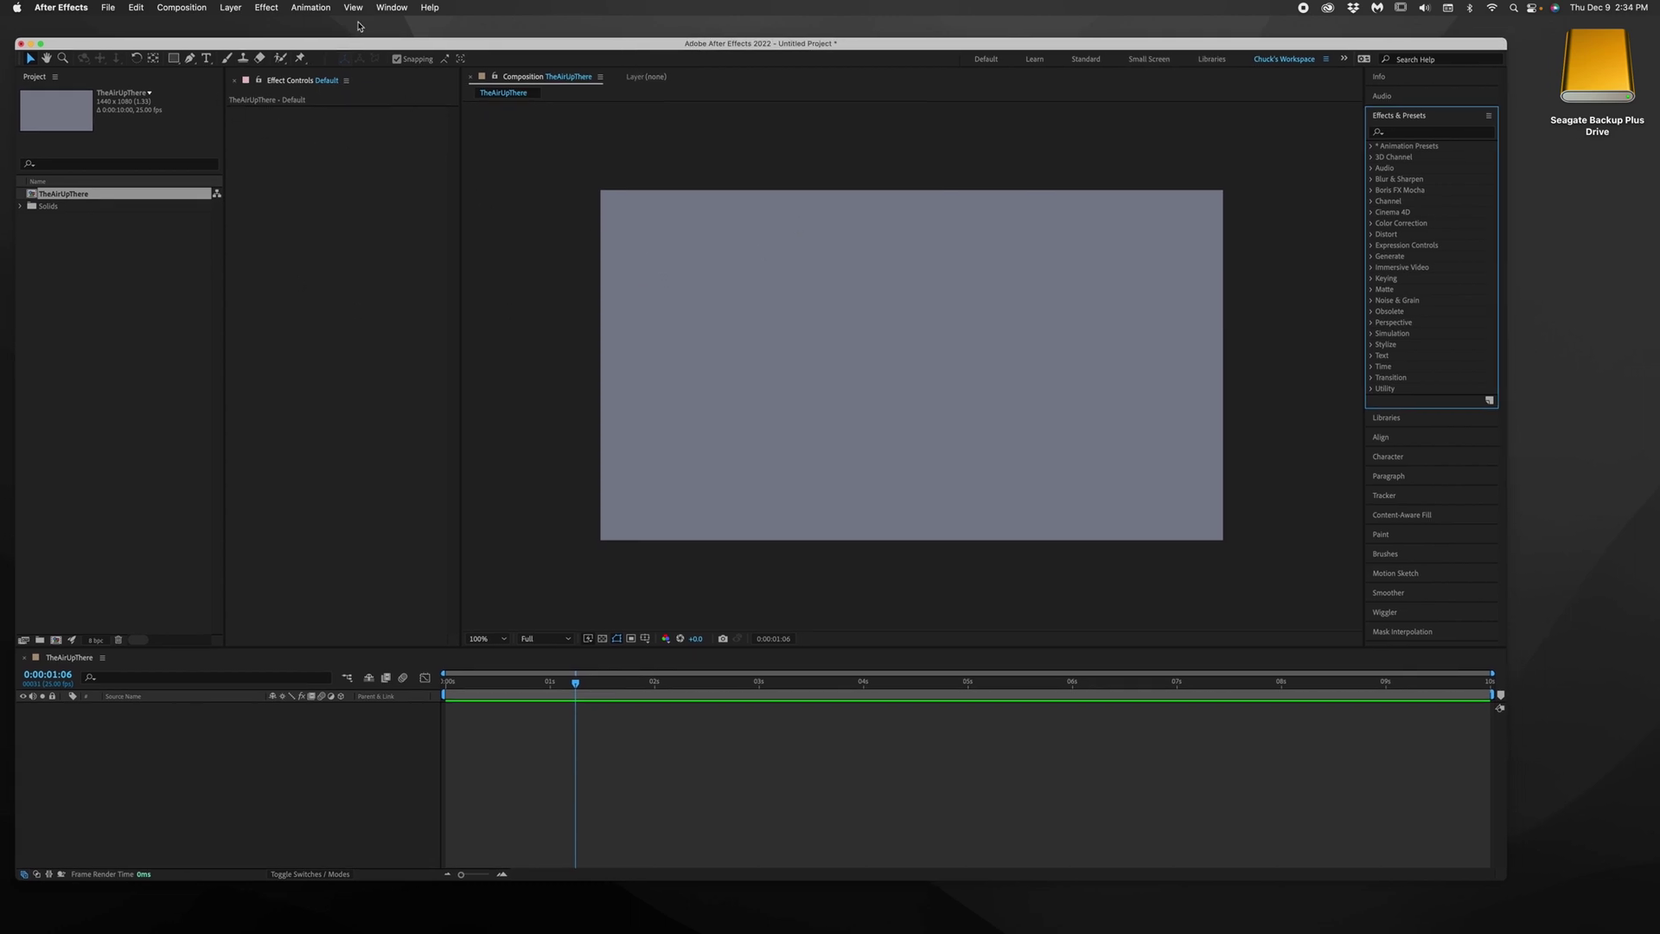
click(238, 7)
click(475, 65)
click(230, 7)
mouse_move(260, 27)
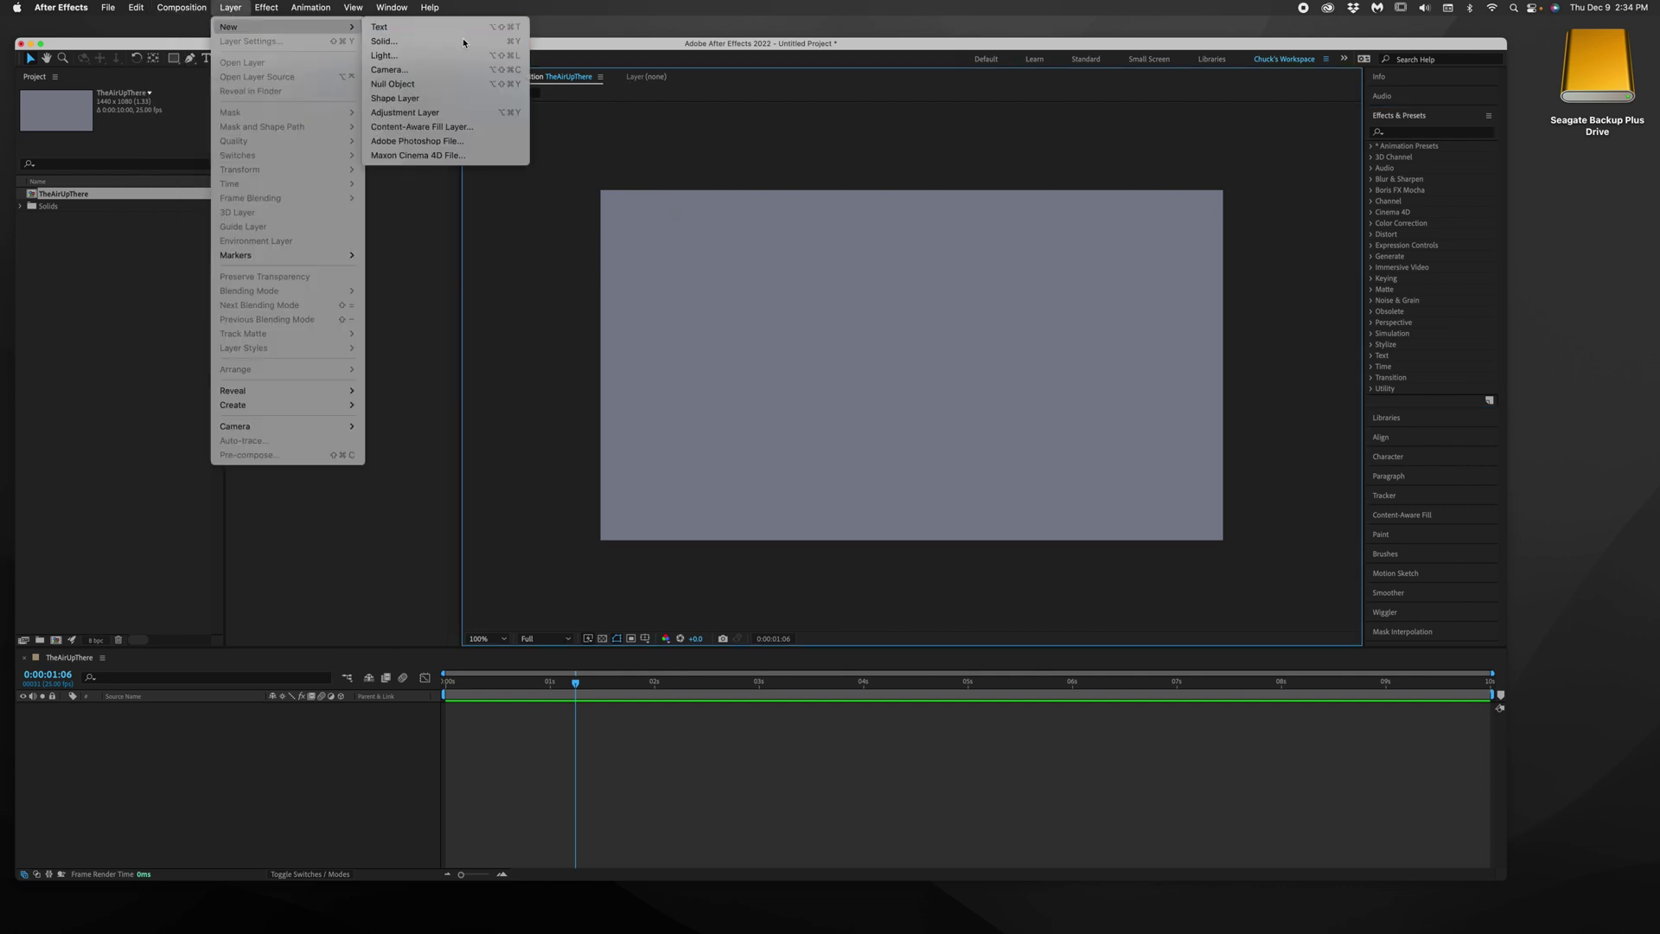
click(448, 40)
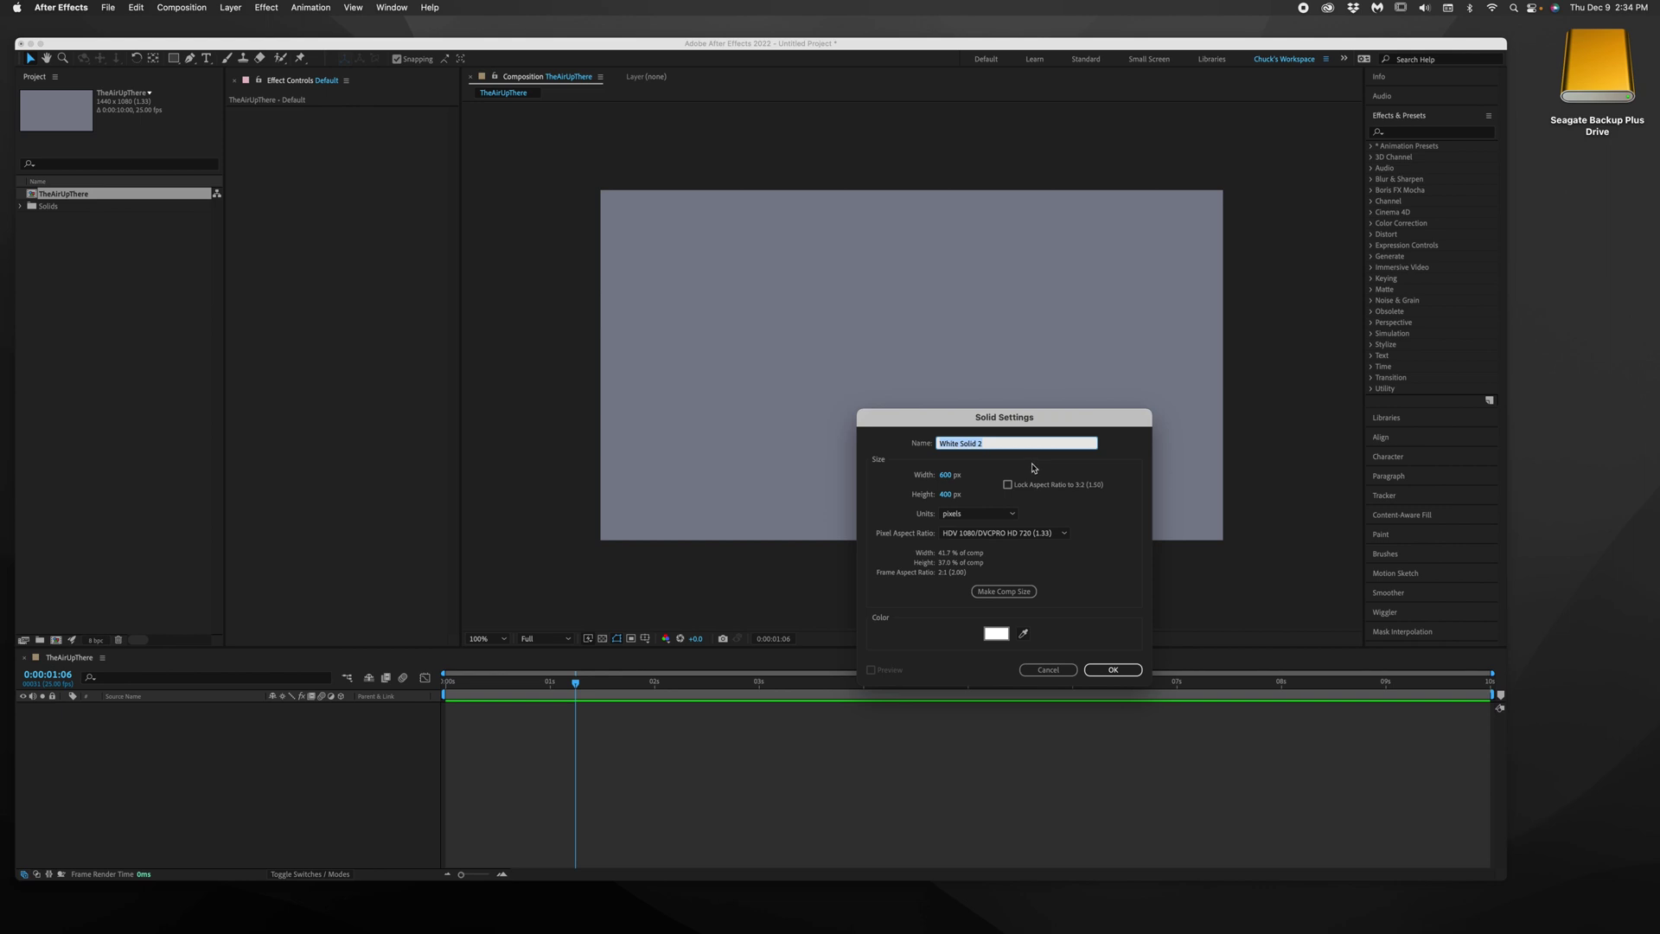
click(947, 477)
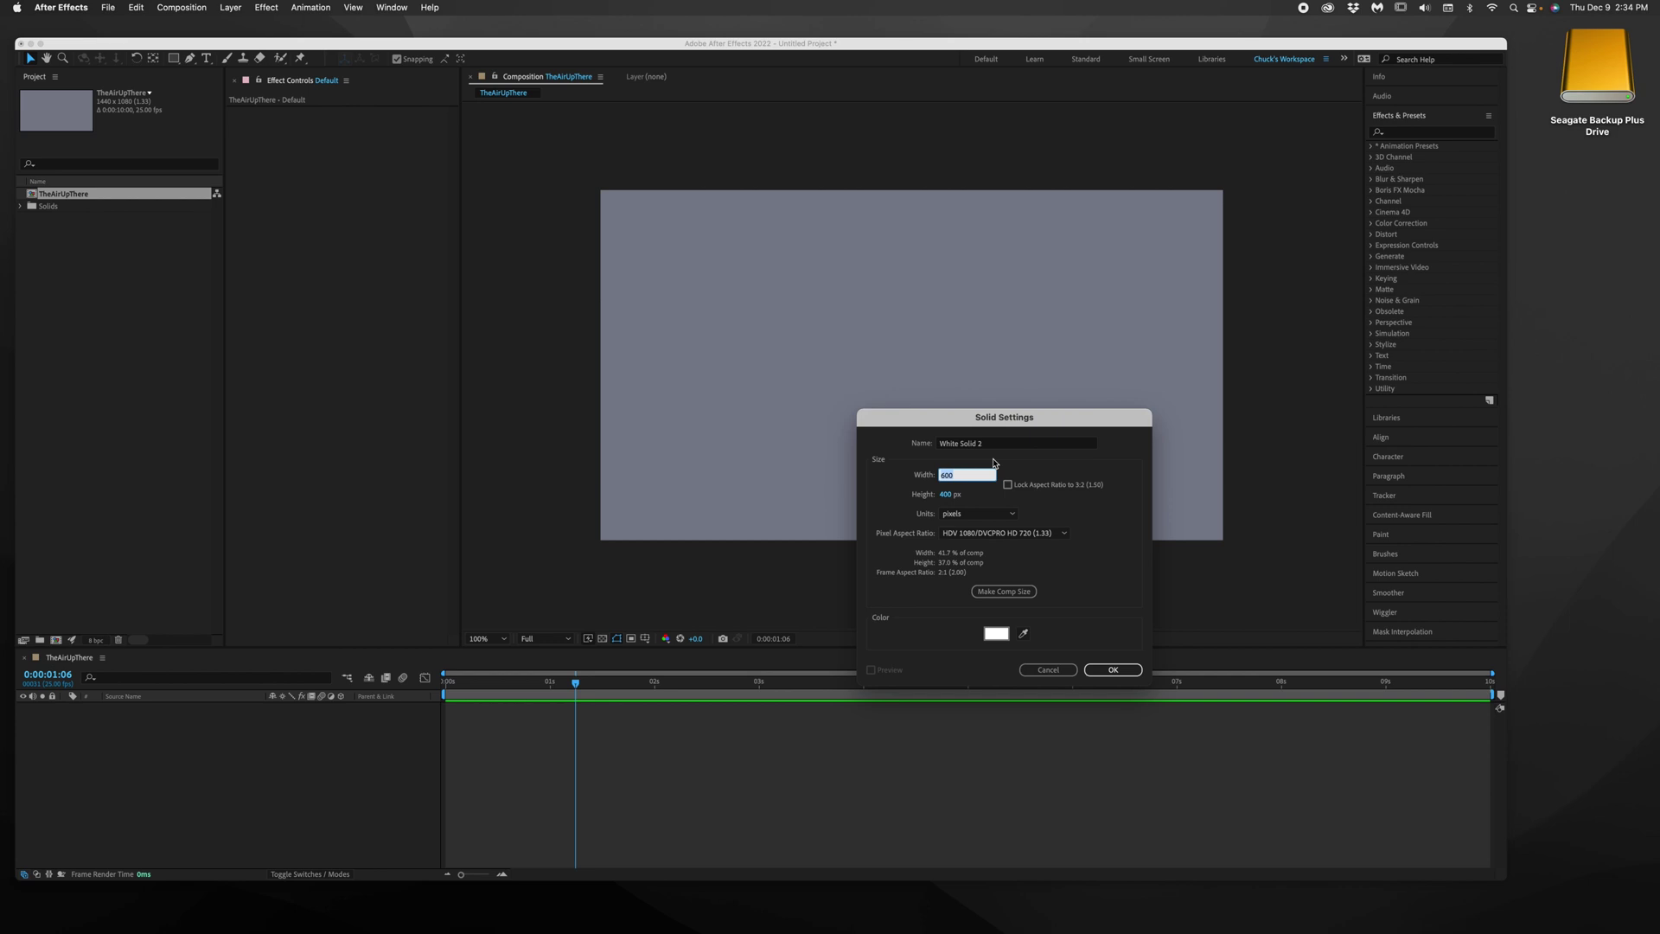
key(Tab)
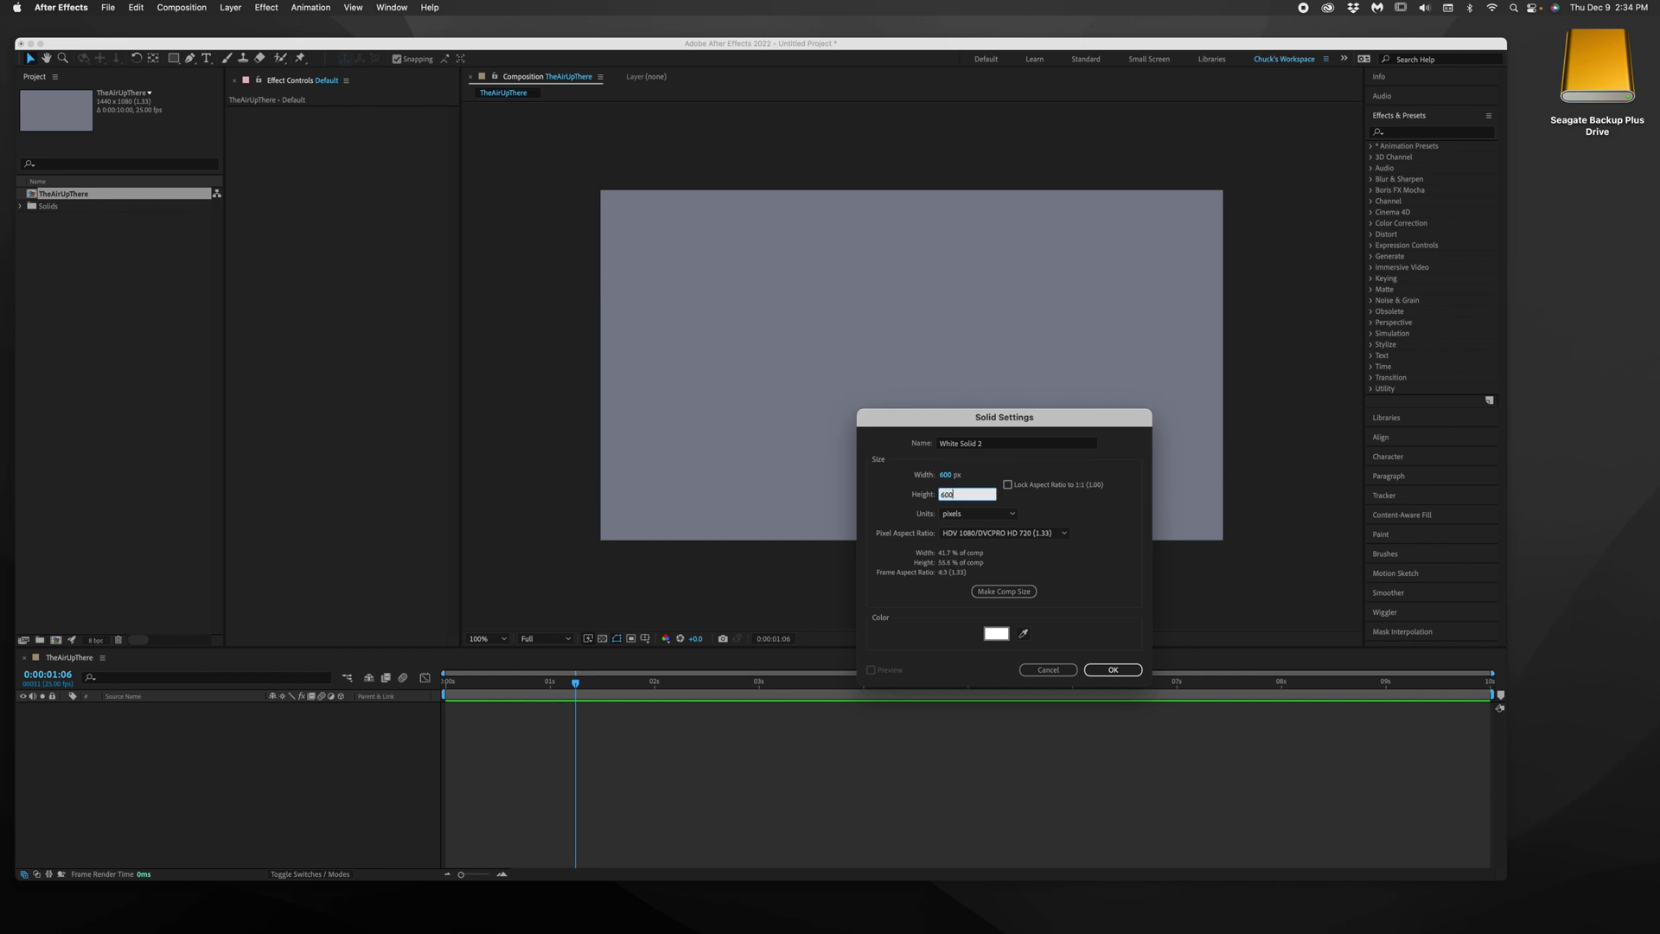
key(Return)
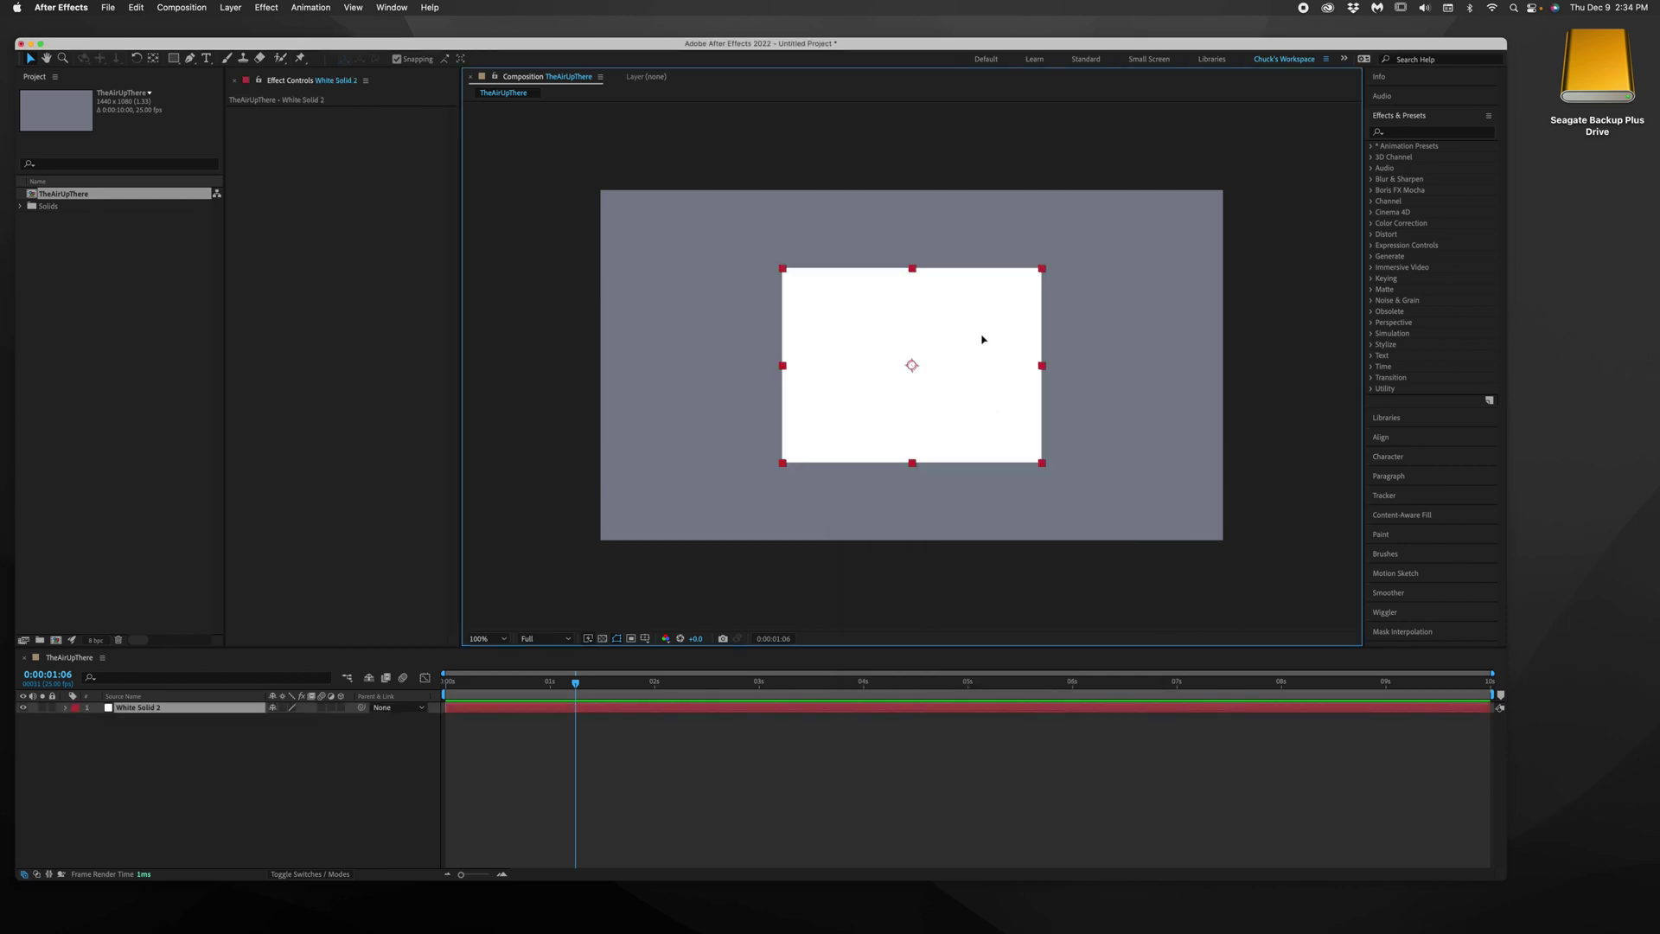
drag(978, 341, 825, 339)
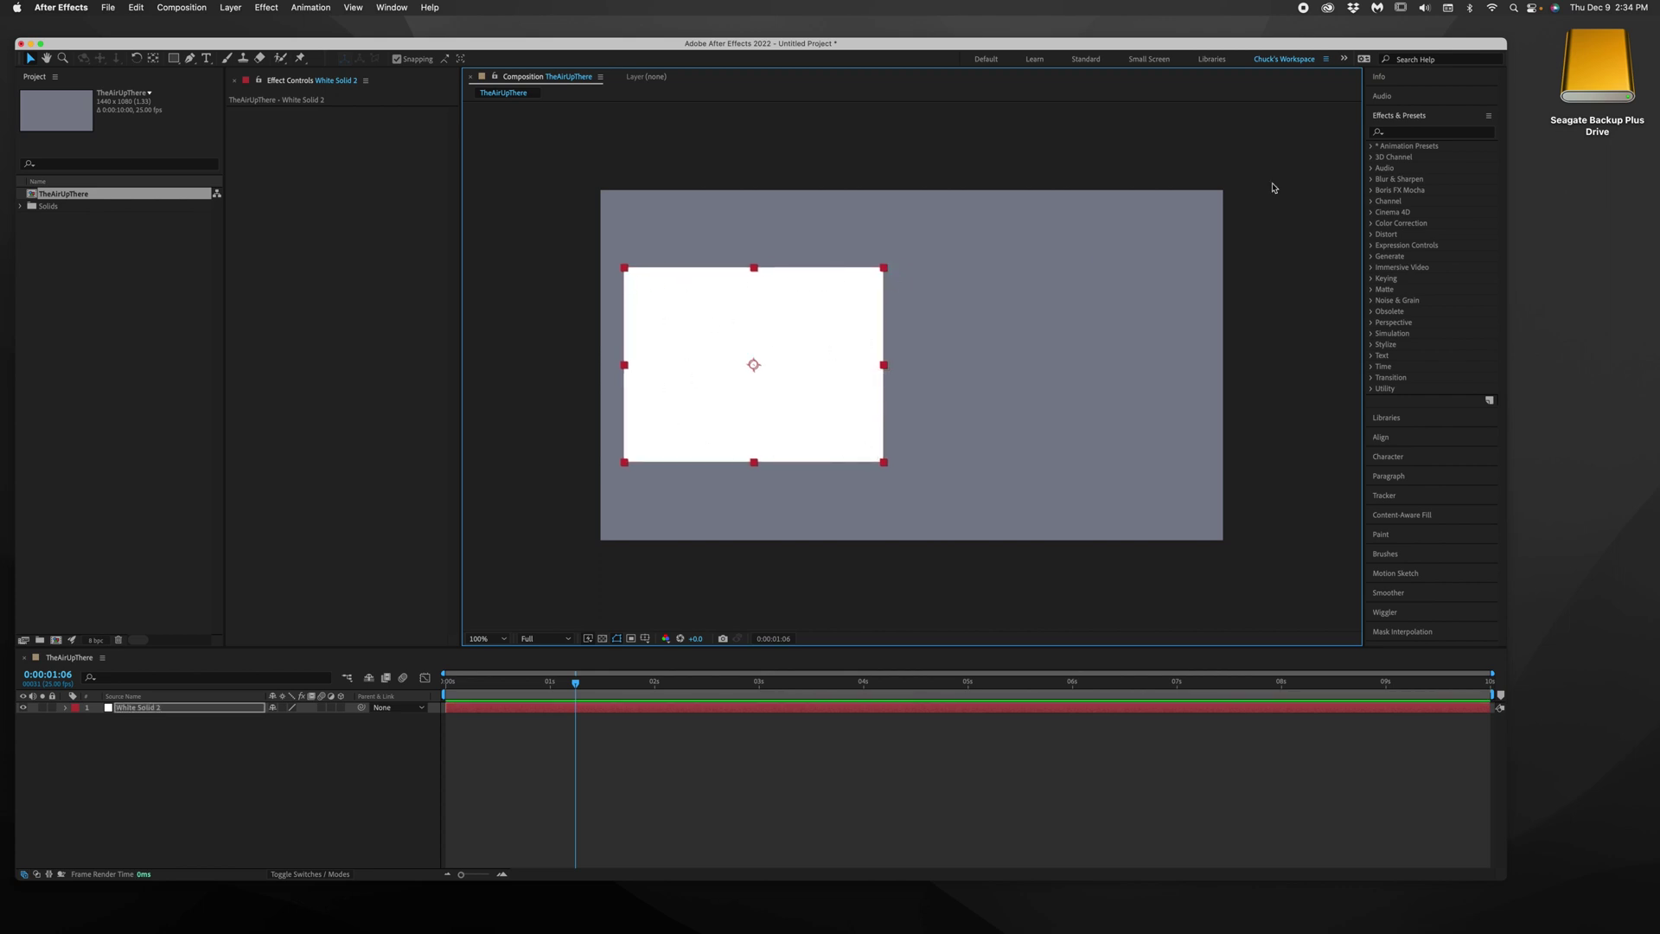
- Search 'parti' in Effects & Presets and apply CC Particle World to White Solid 2
click(1418, 132)
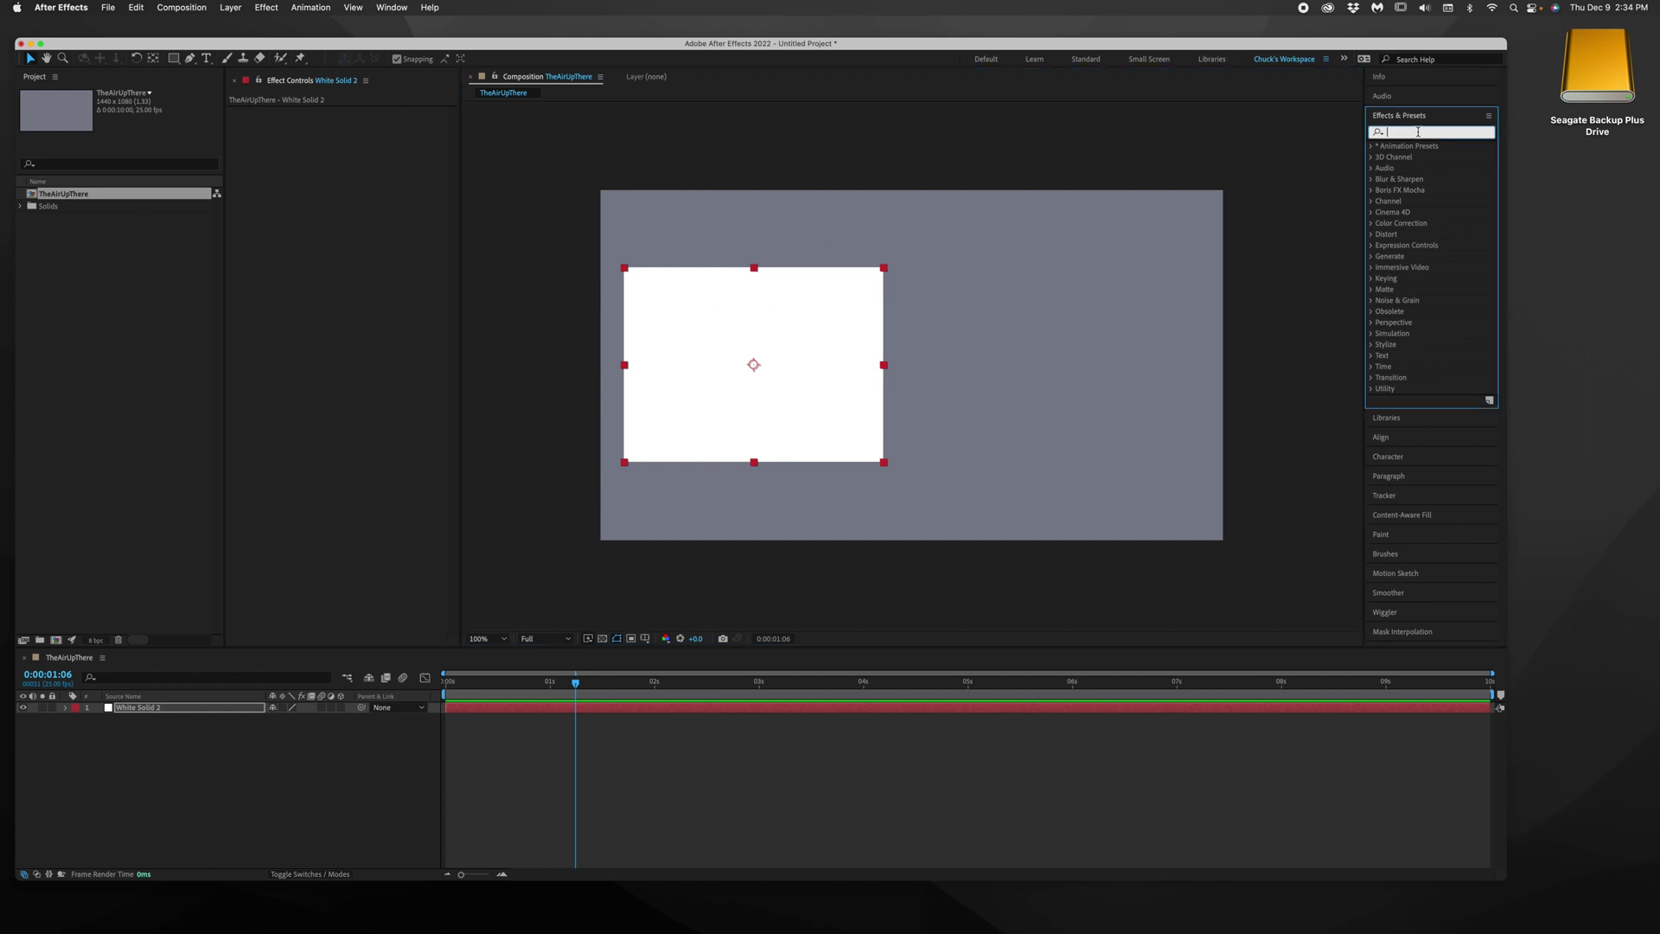
text(parti)
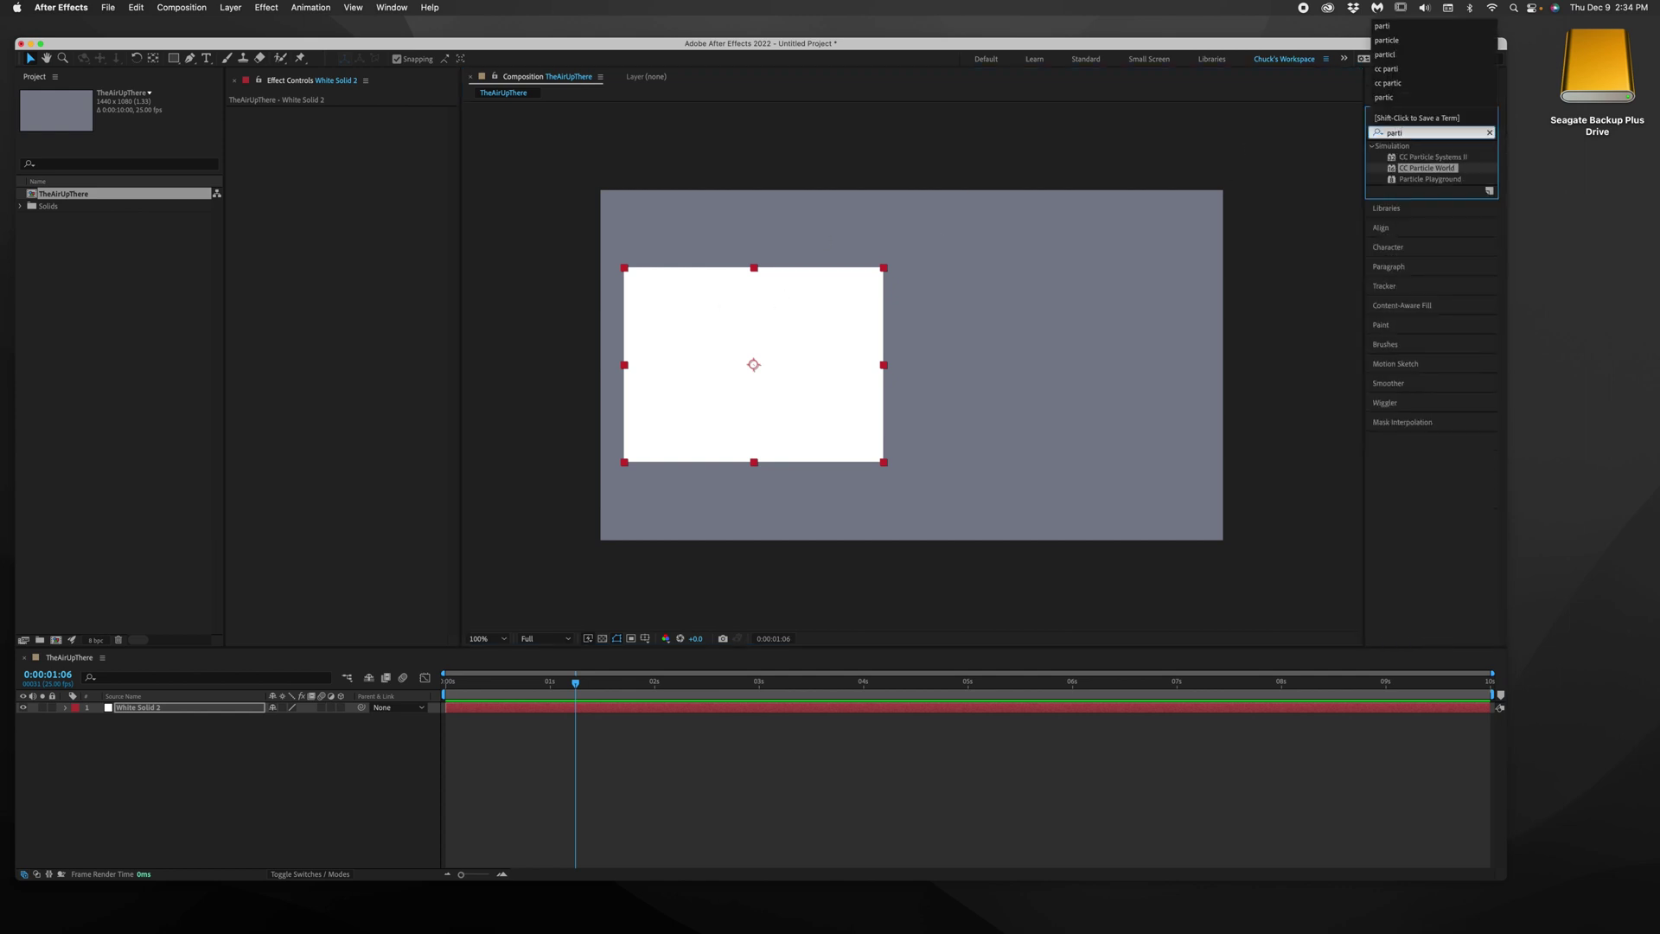
click(1398, 169)
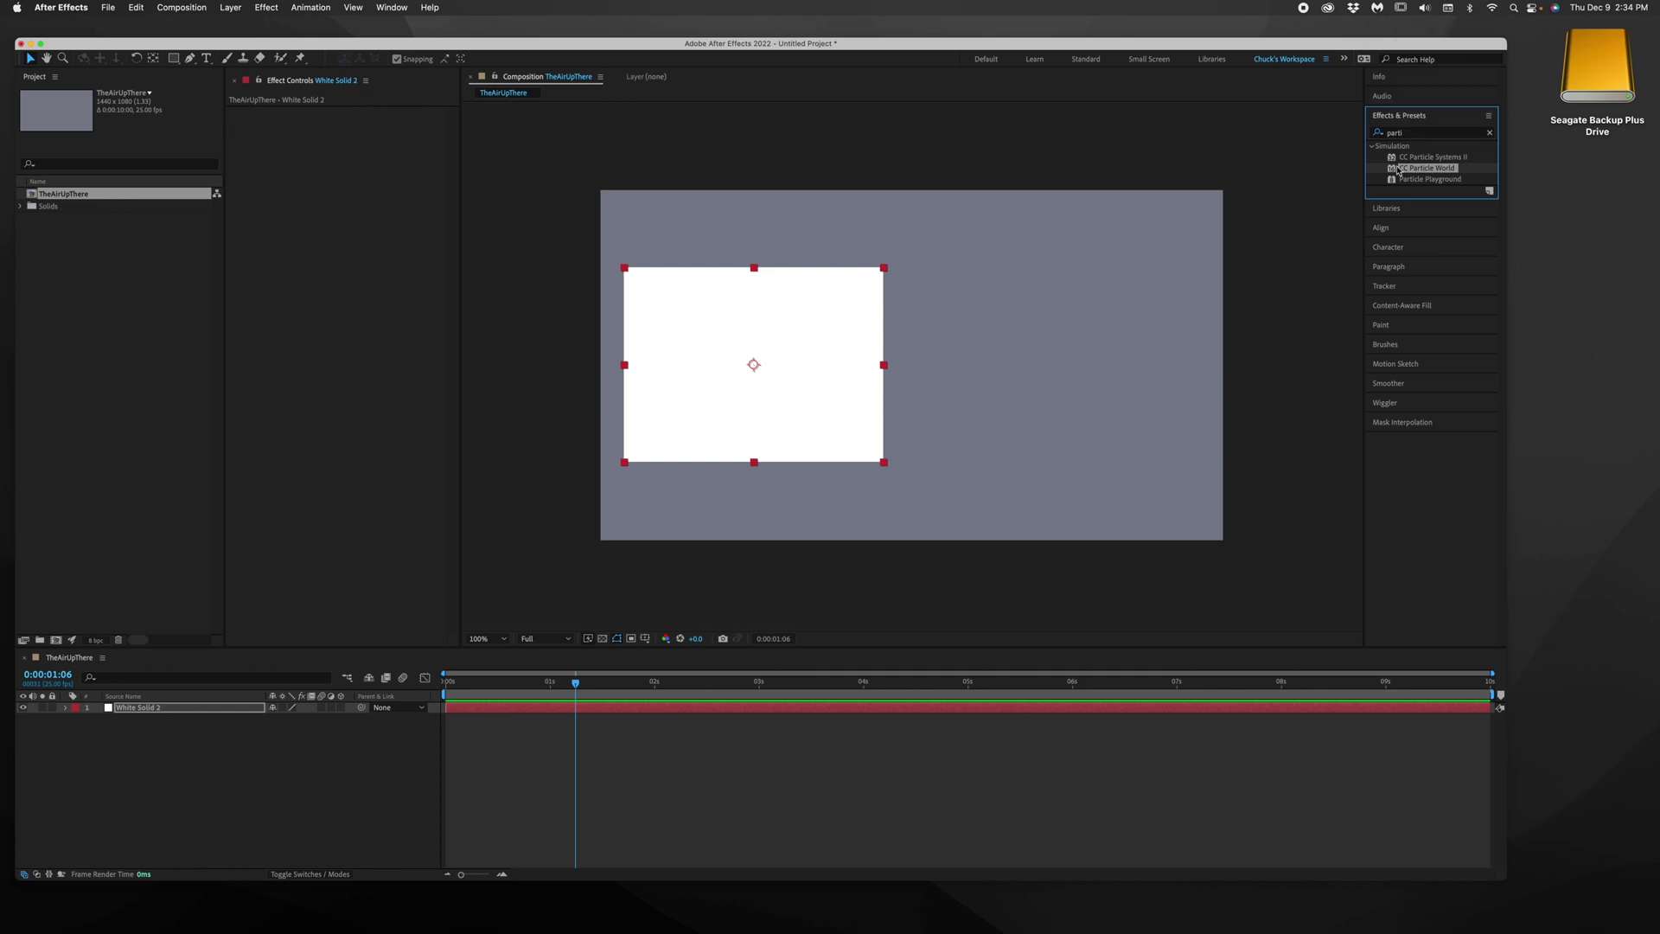
drag(1396, 170, 724, 347)
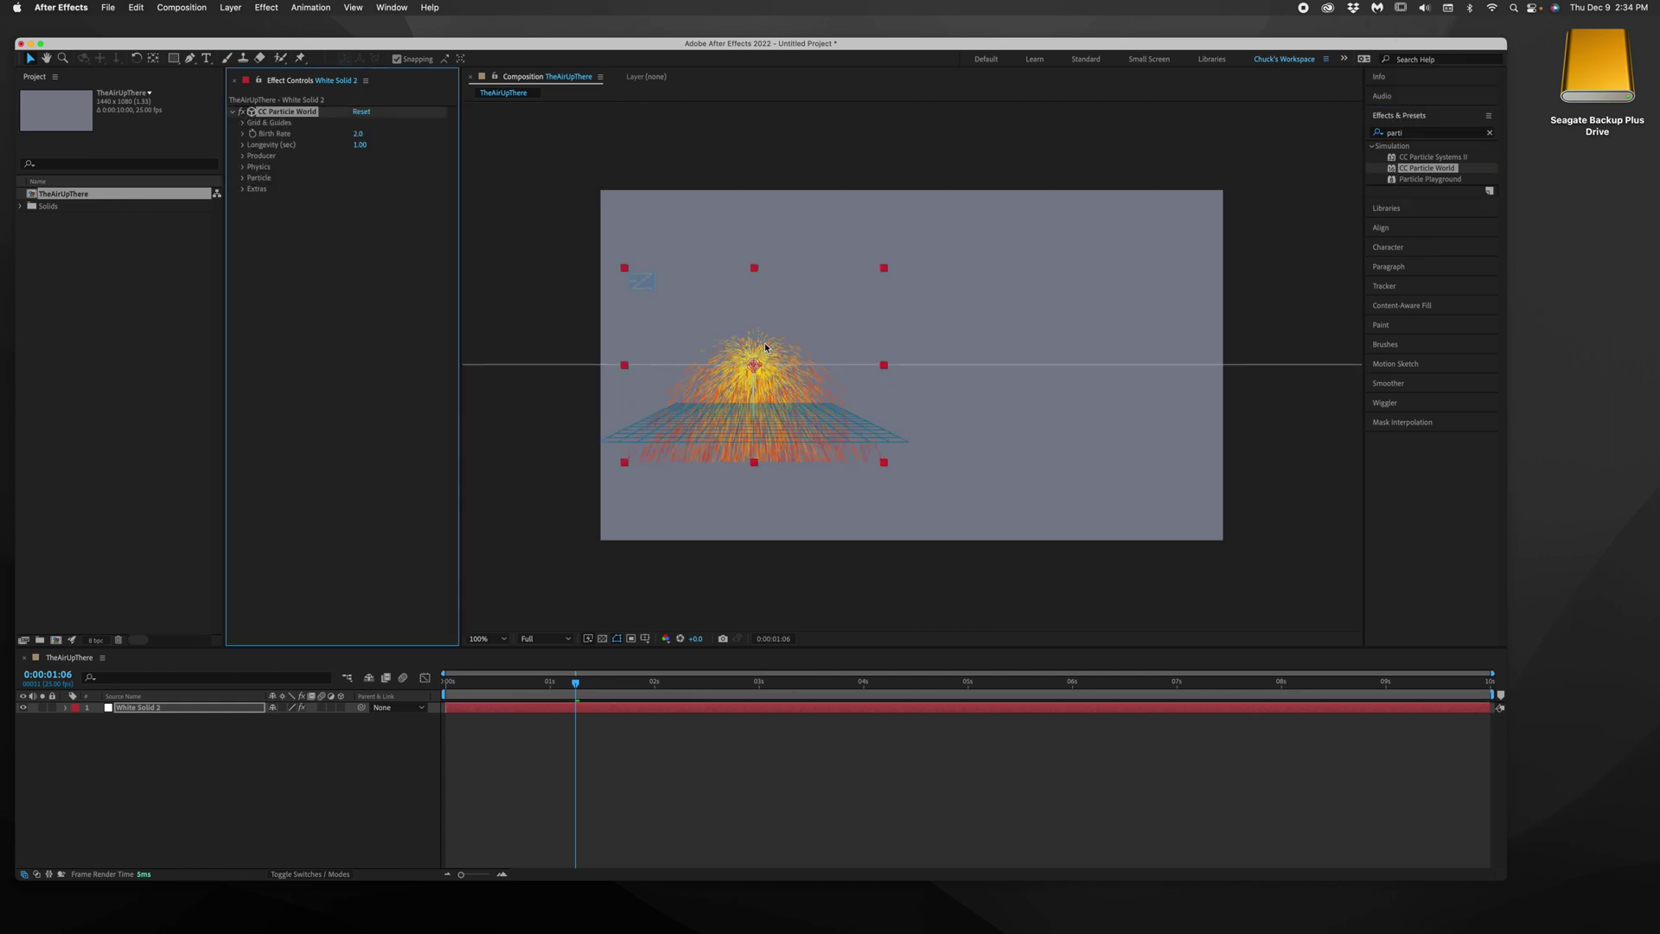
- Set the CC Particle World Particle Type to Bubble
click(248, 190)
click(243, 177)
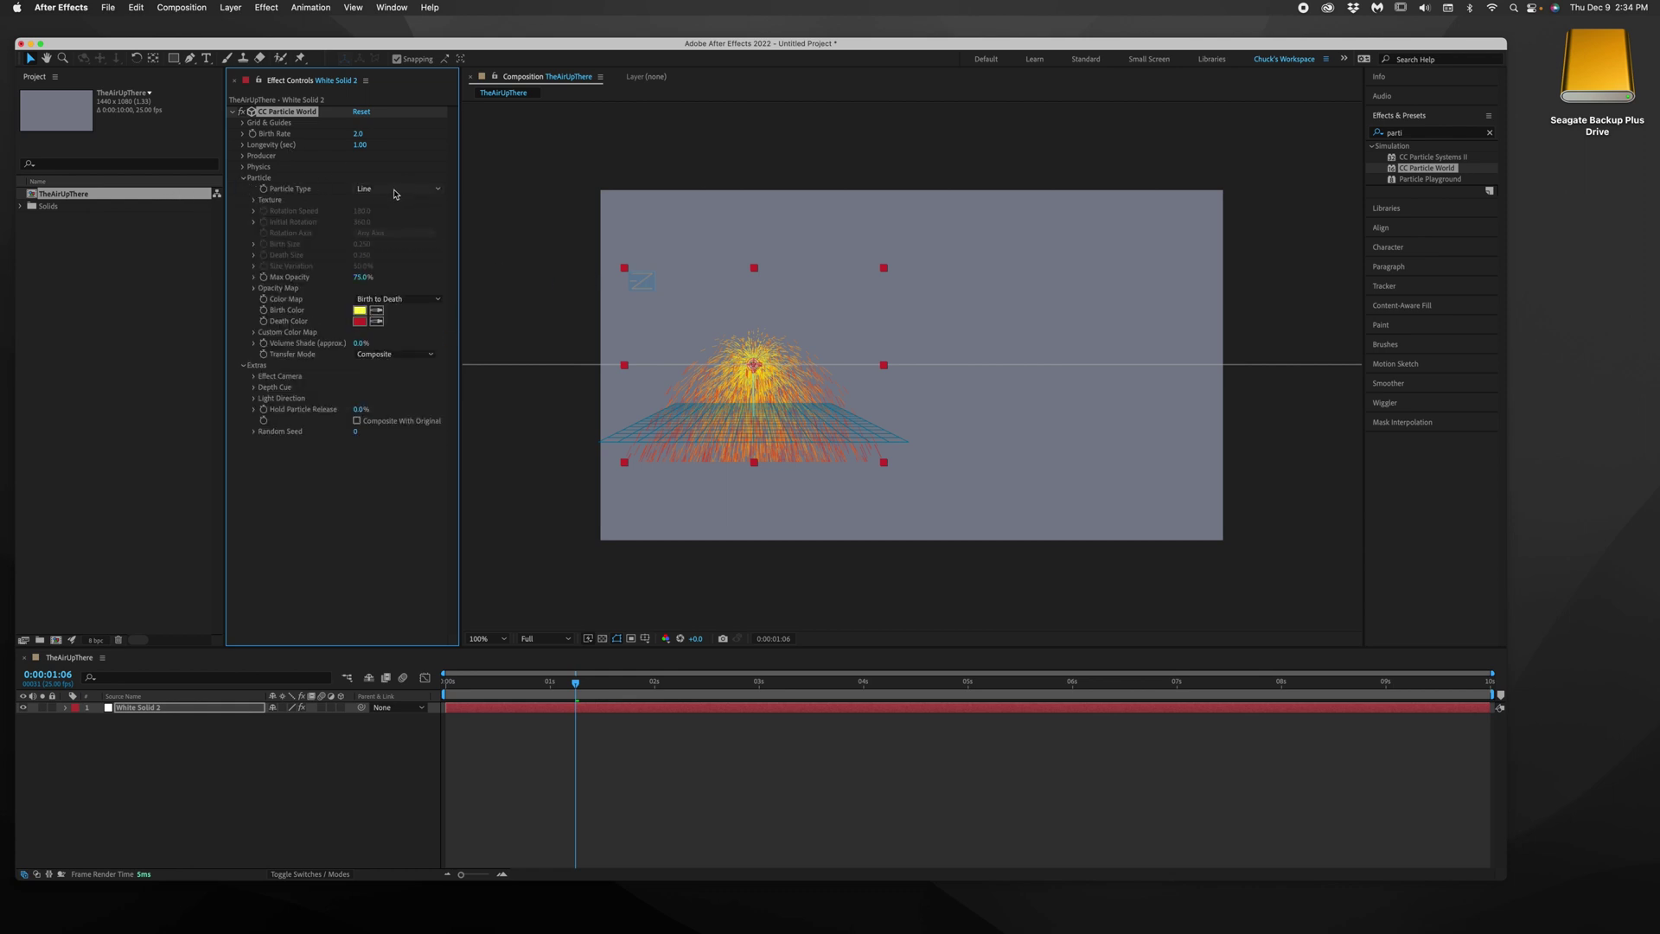
click(395, 190)
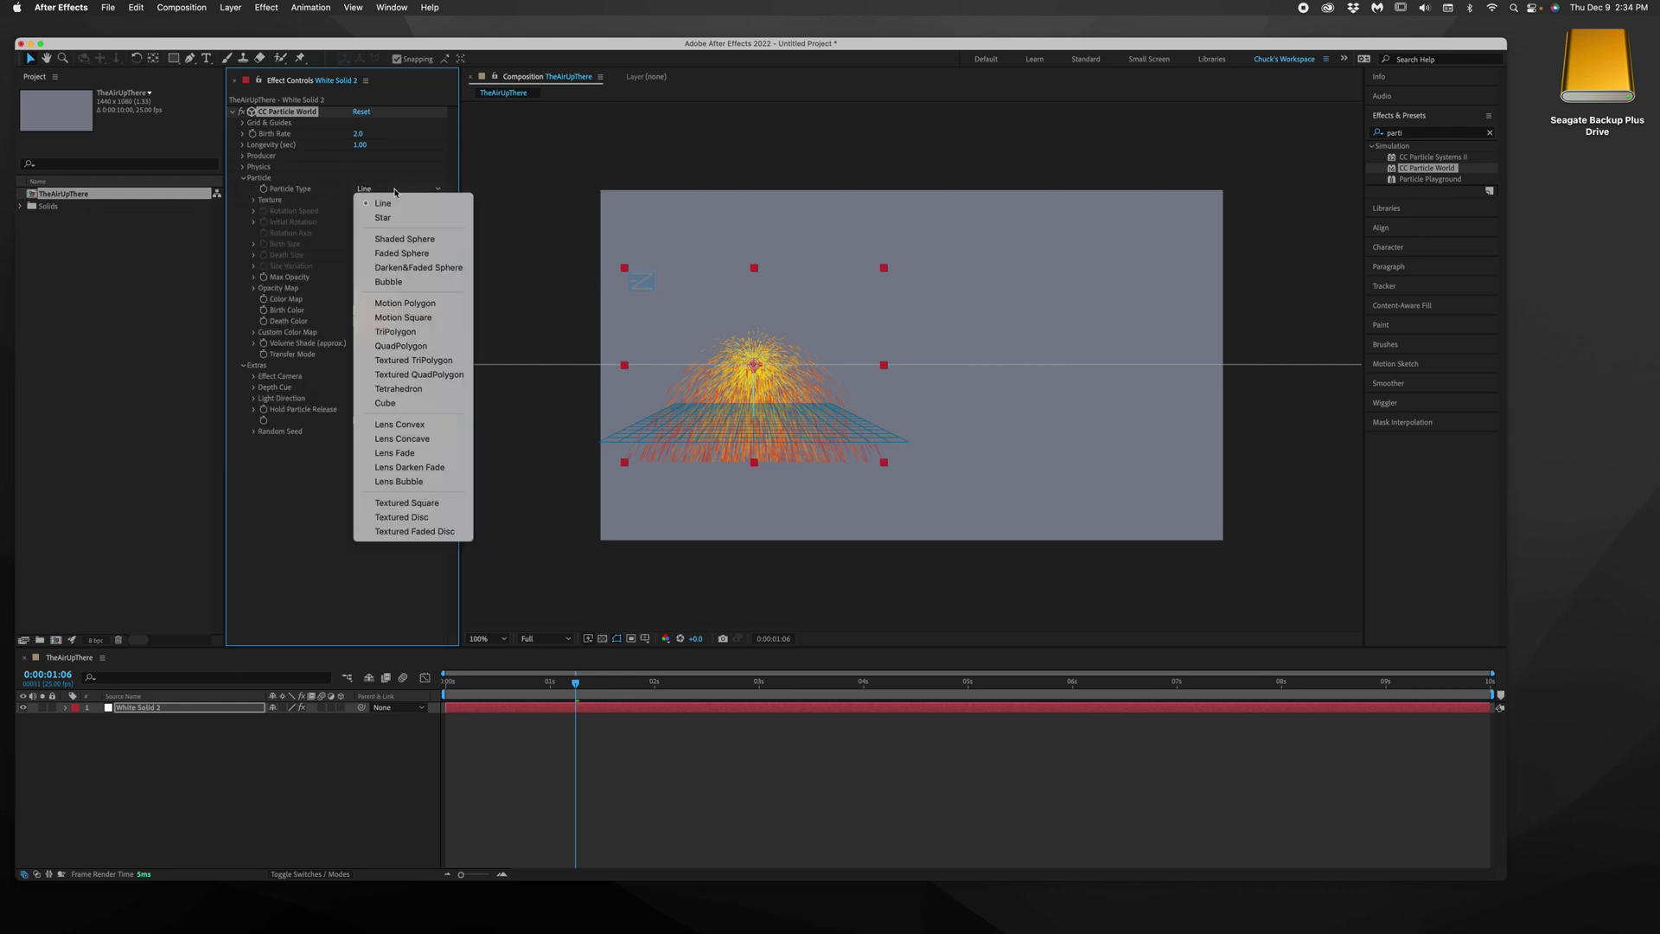
click(410, 282)
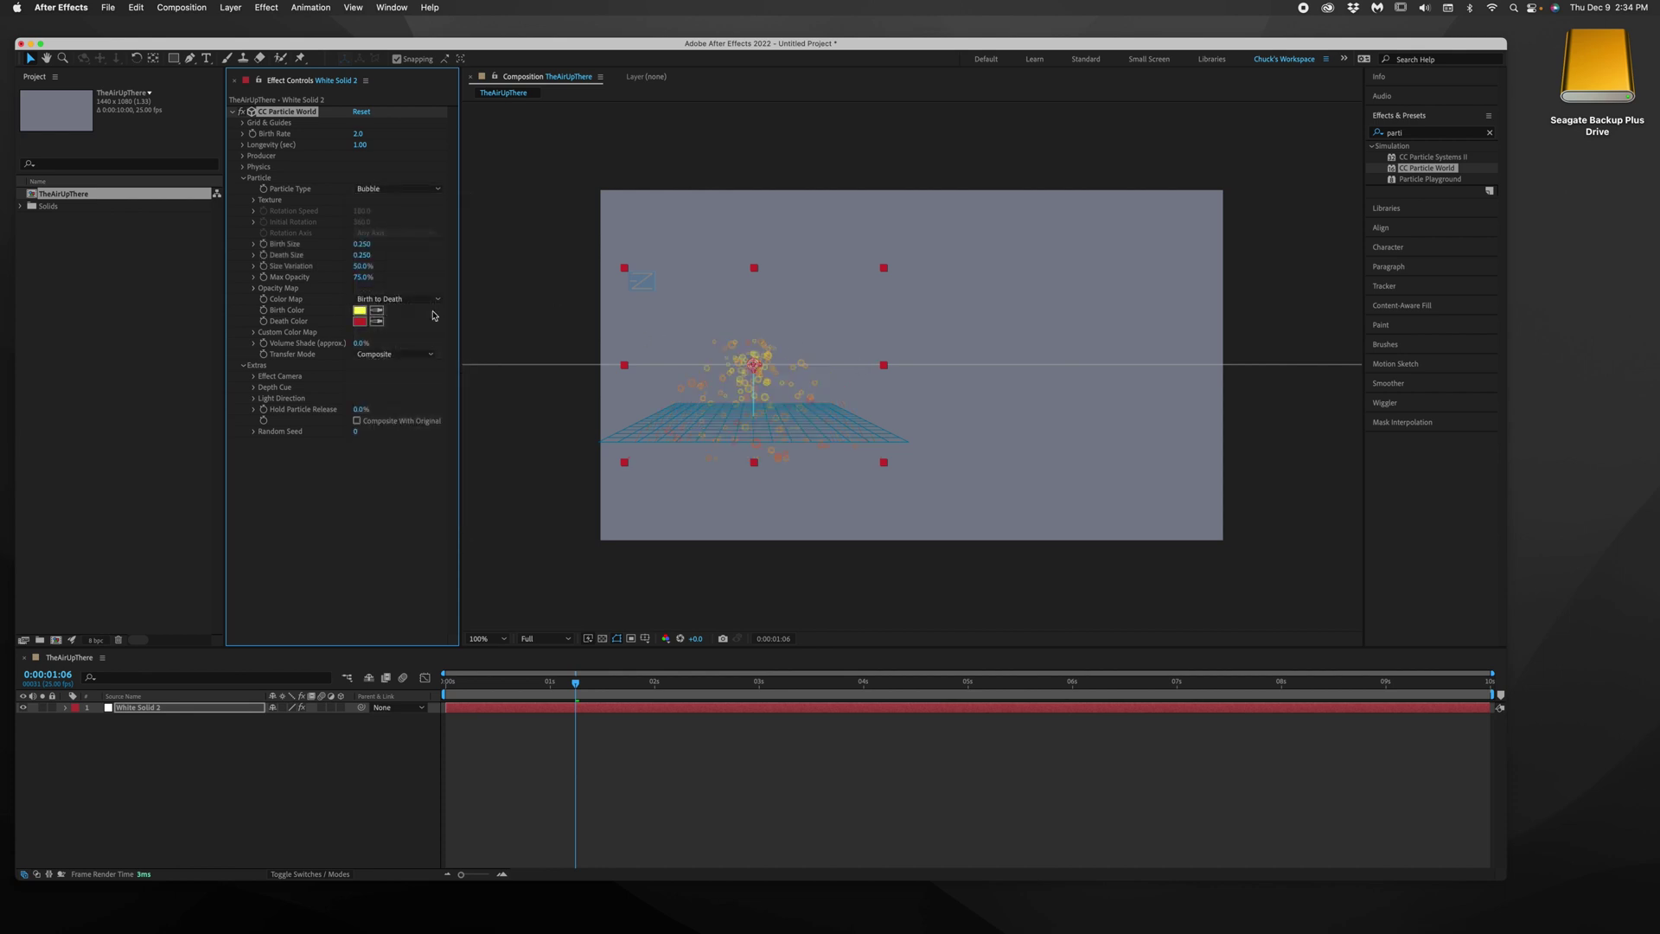
- Make the particle Birth Color dark grey
click(360, 310)
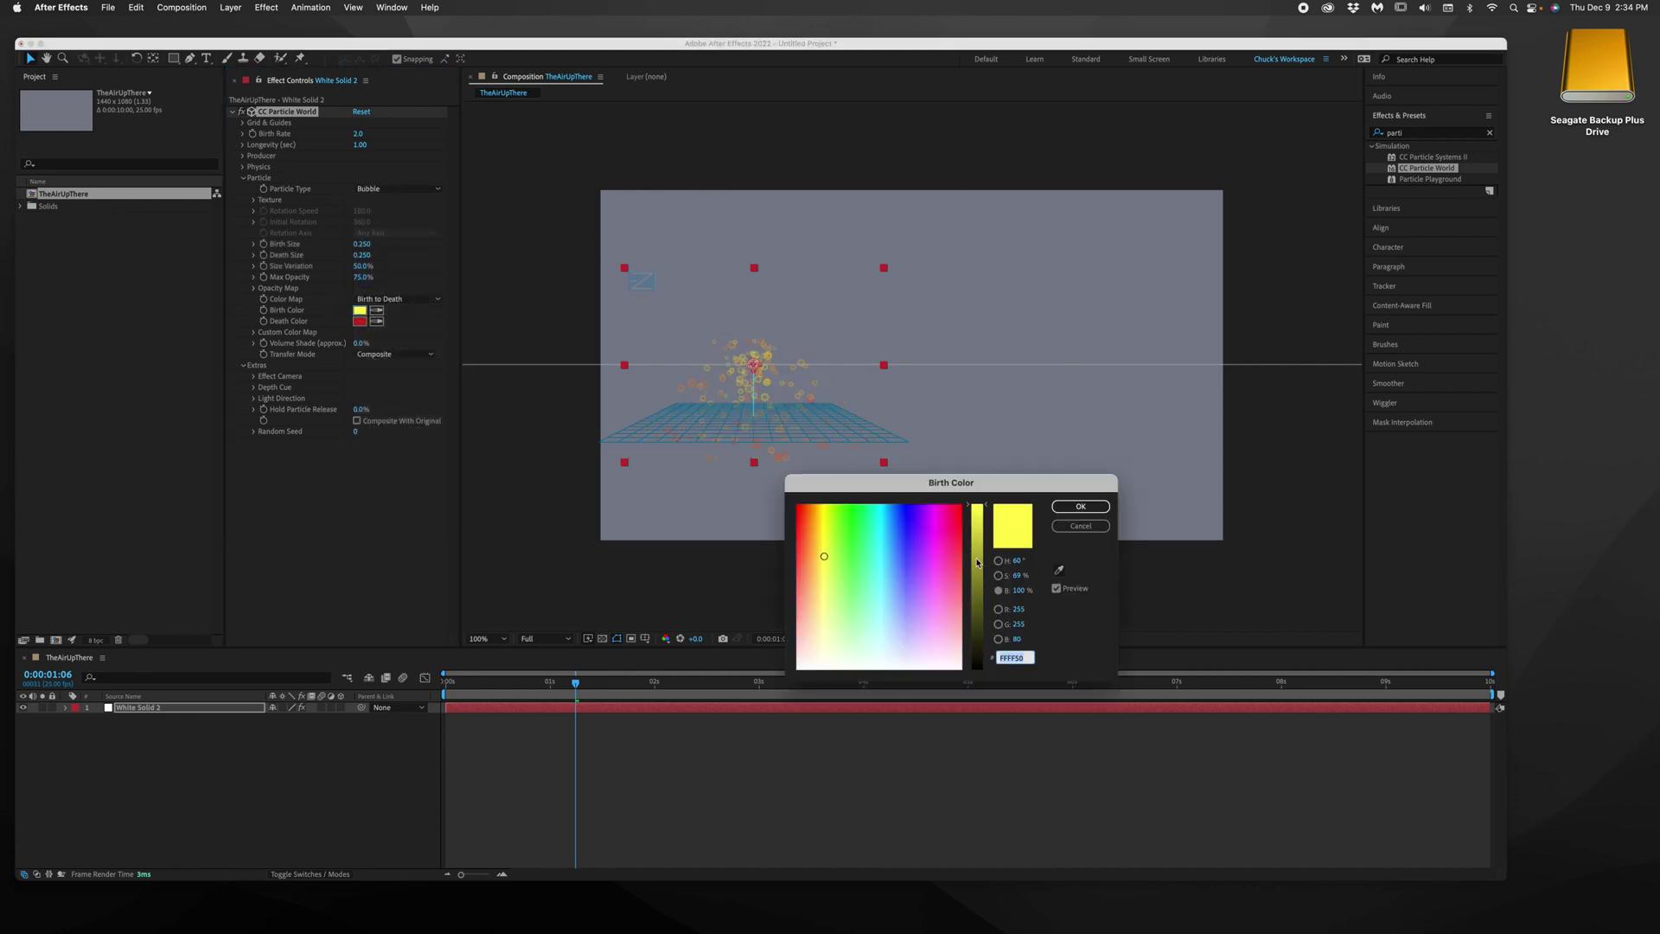
drag(853, 649, 769, 686)
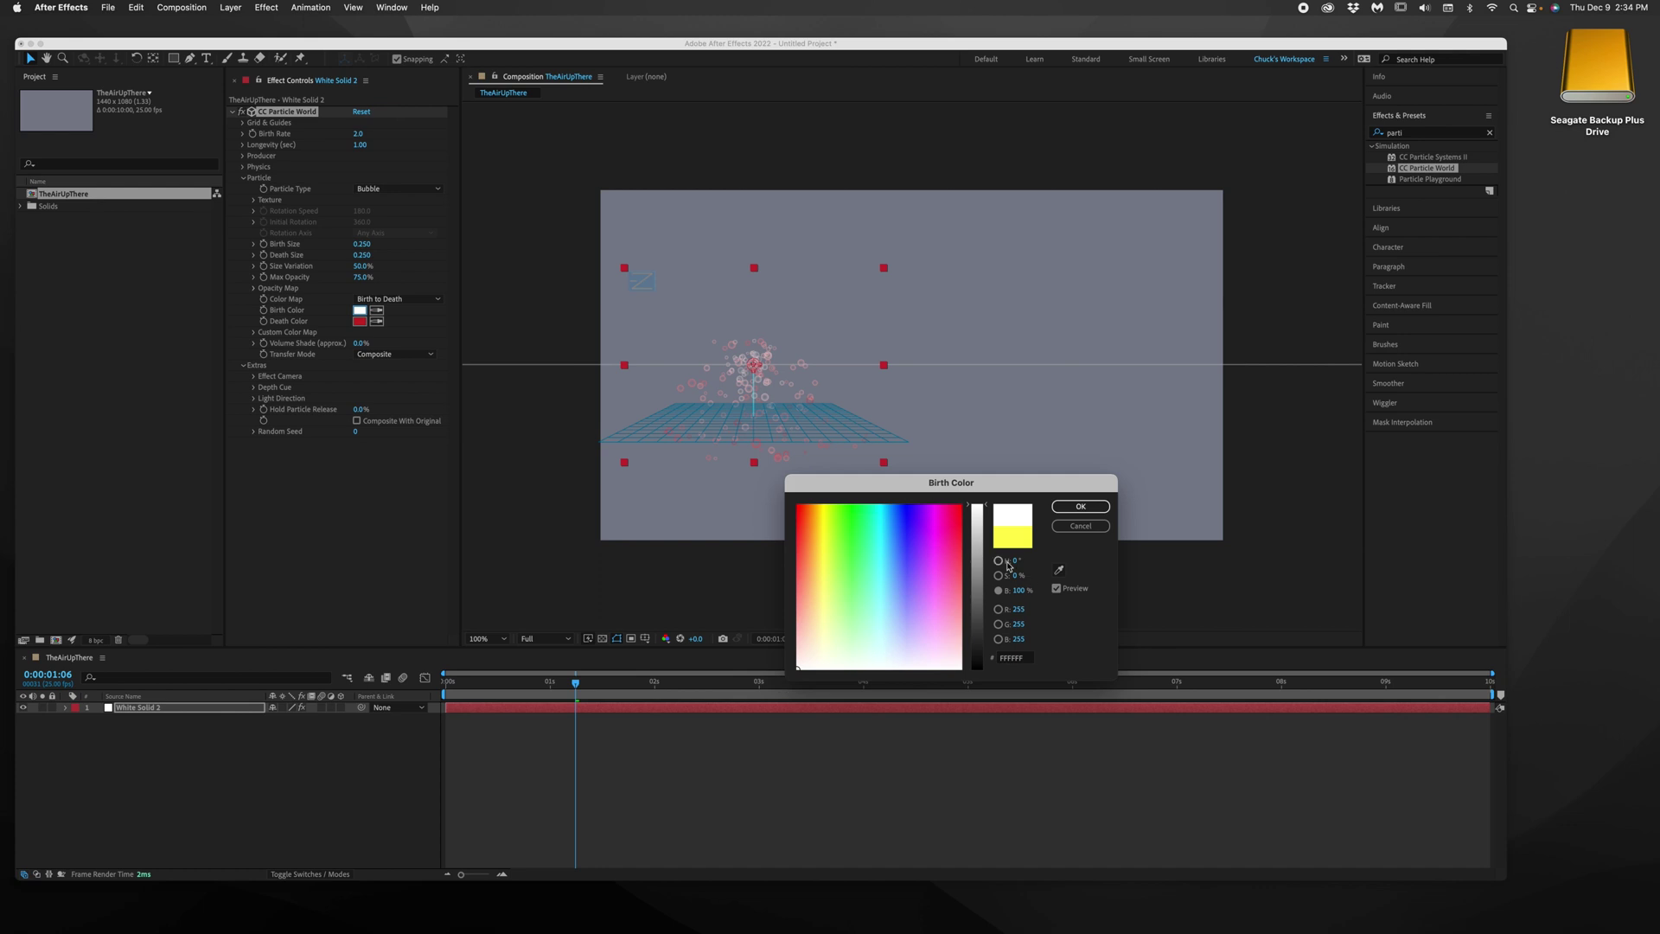
drag(978, 565, 988, 652)
click(1051, 505)
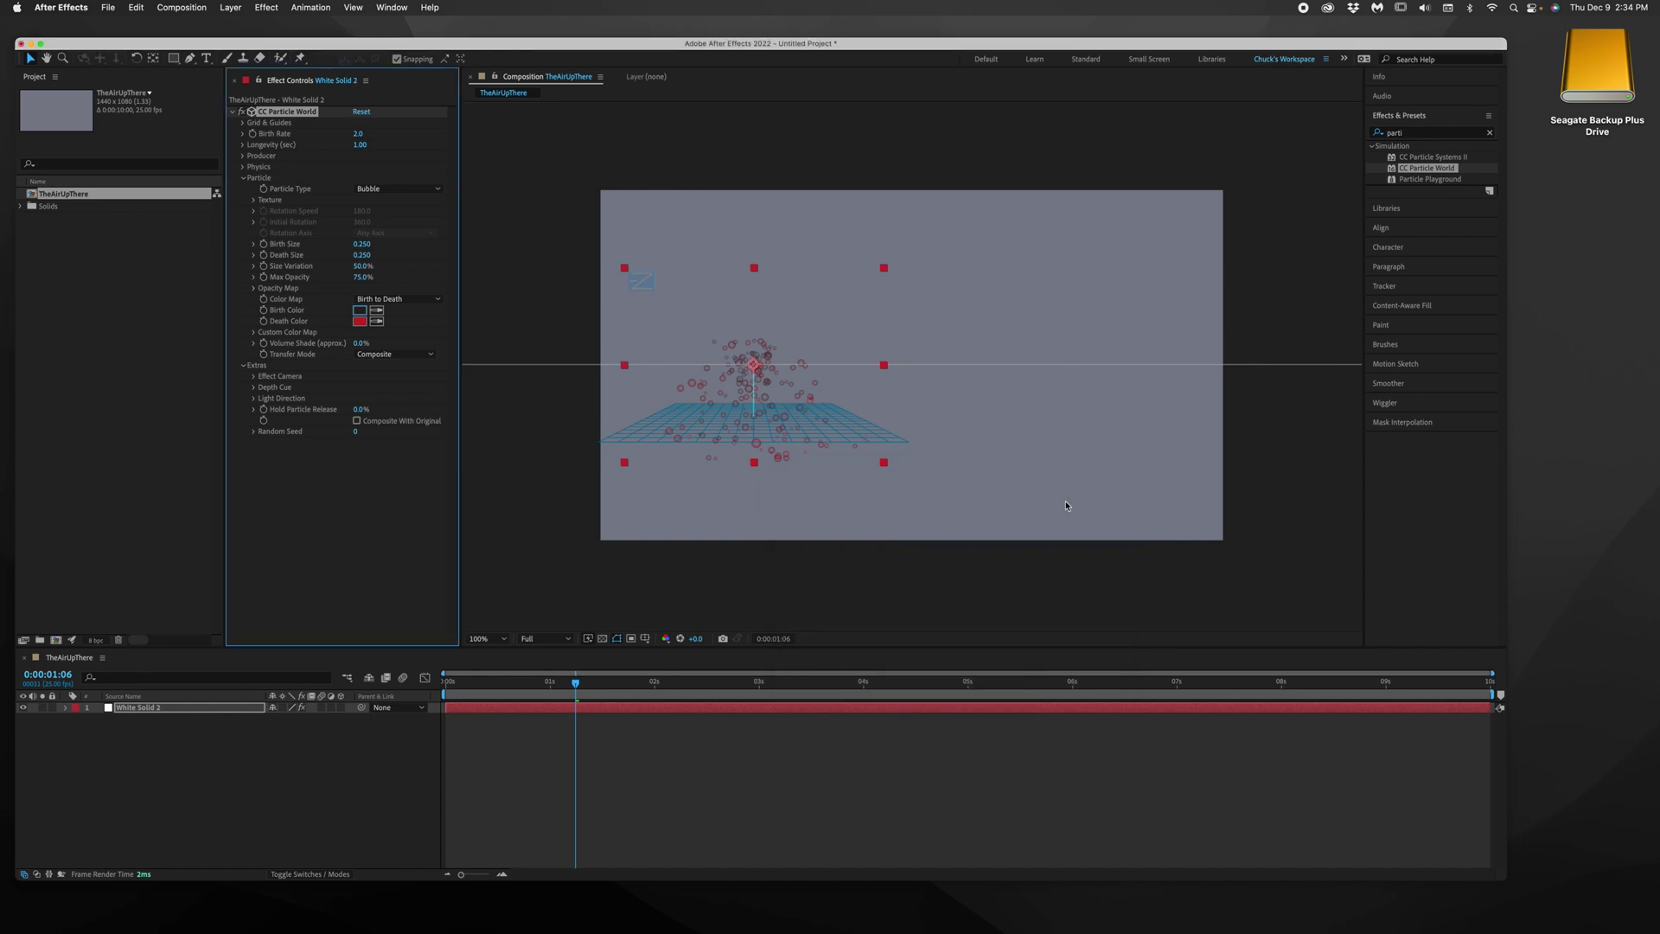
- Change the particle Death Color from red to a lighter grey
click(359, 321)
drag(794, 666, 903, 668)
click(983, 562)
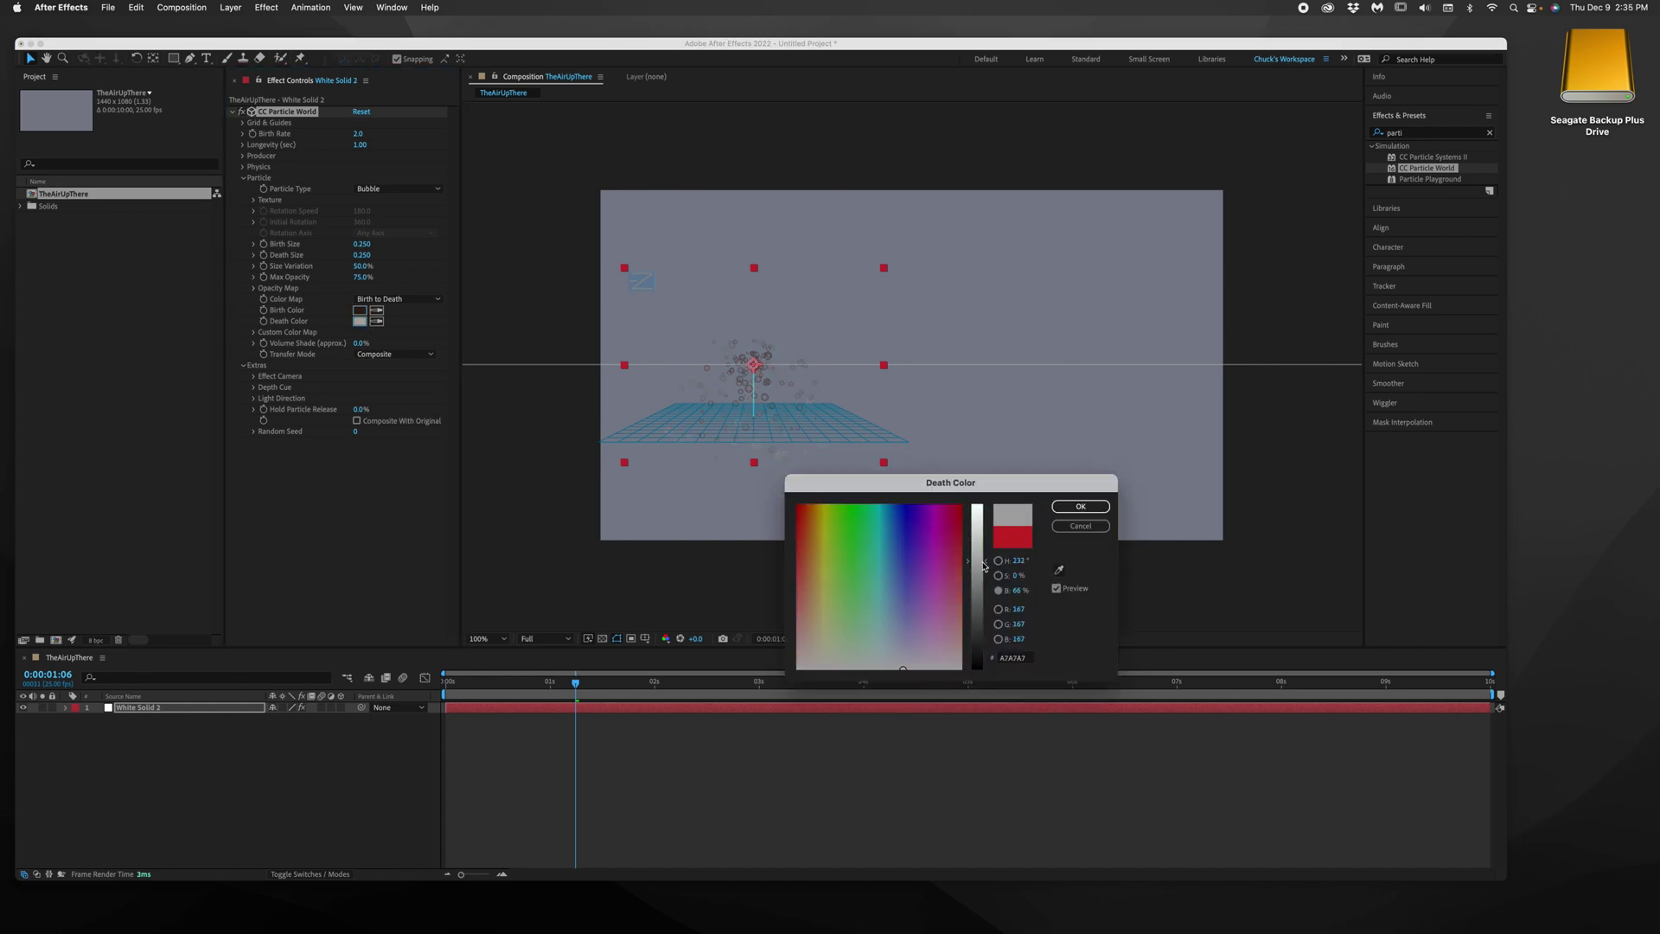
click(1070, 508)
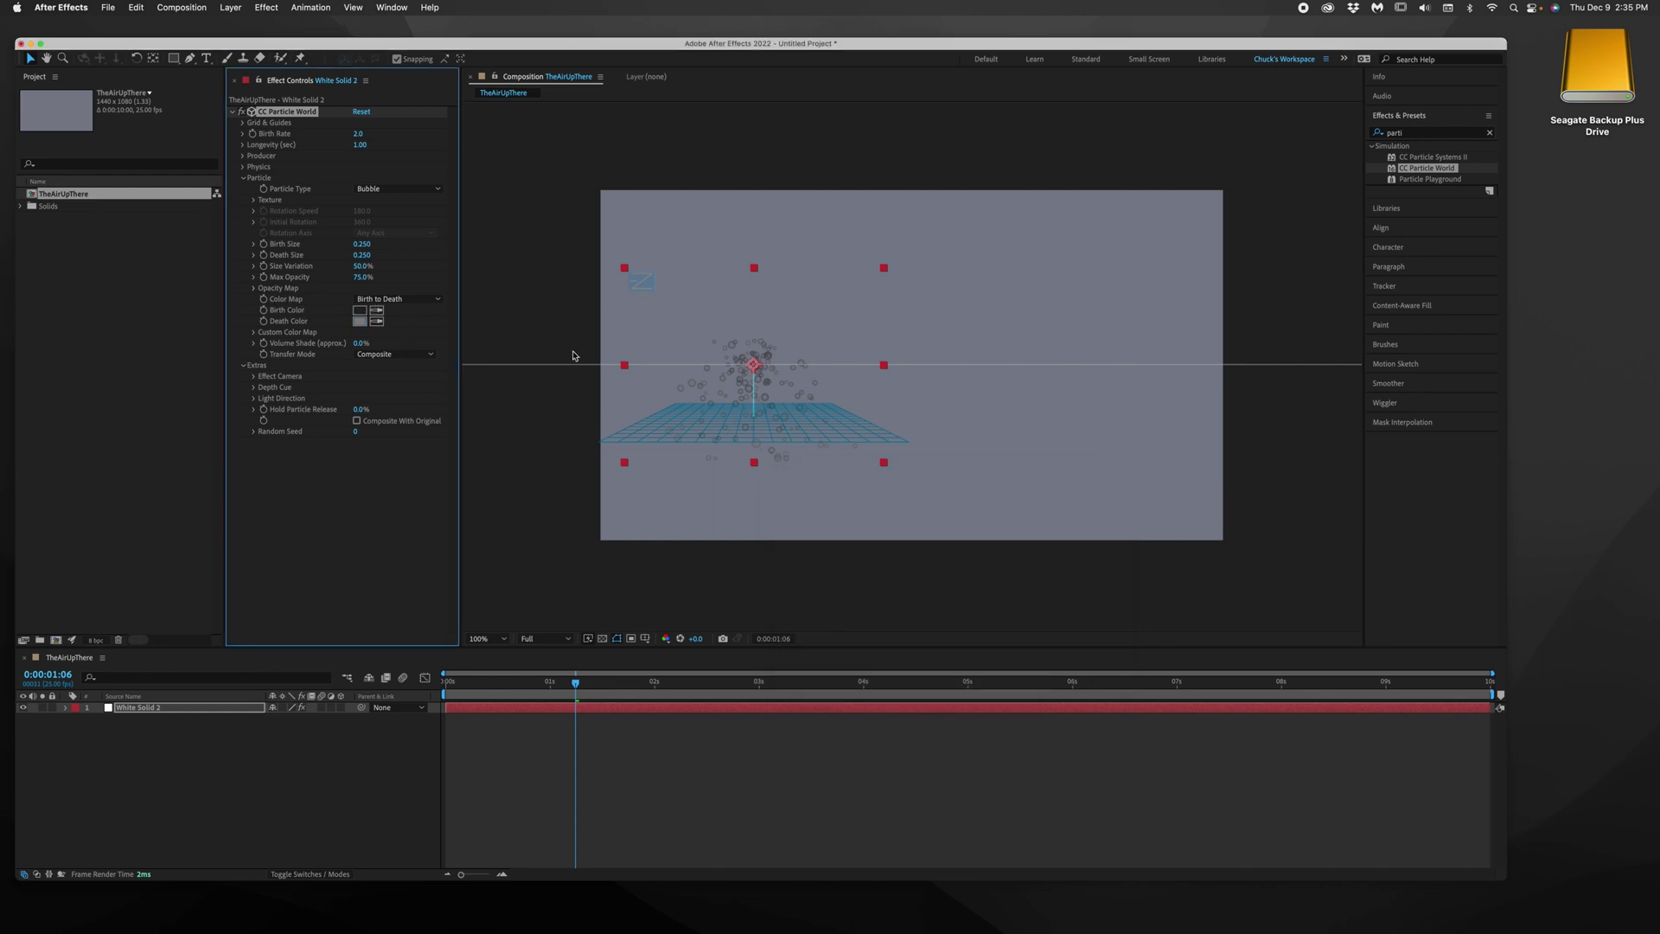
- Nudge the particle layer down and right, preview from the start, then scrub to frame 17
drag(877, 434, 888, 448)
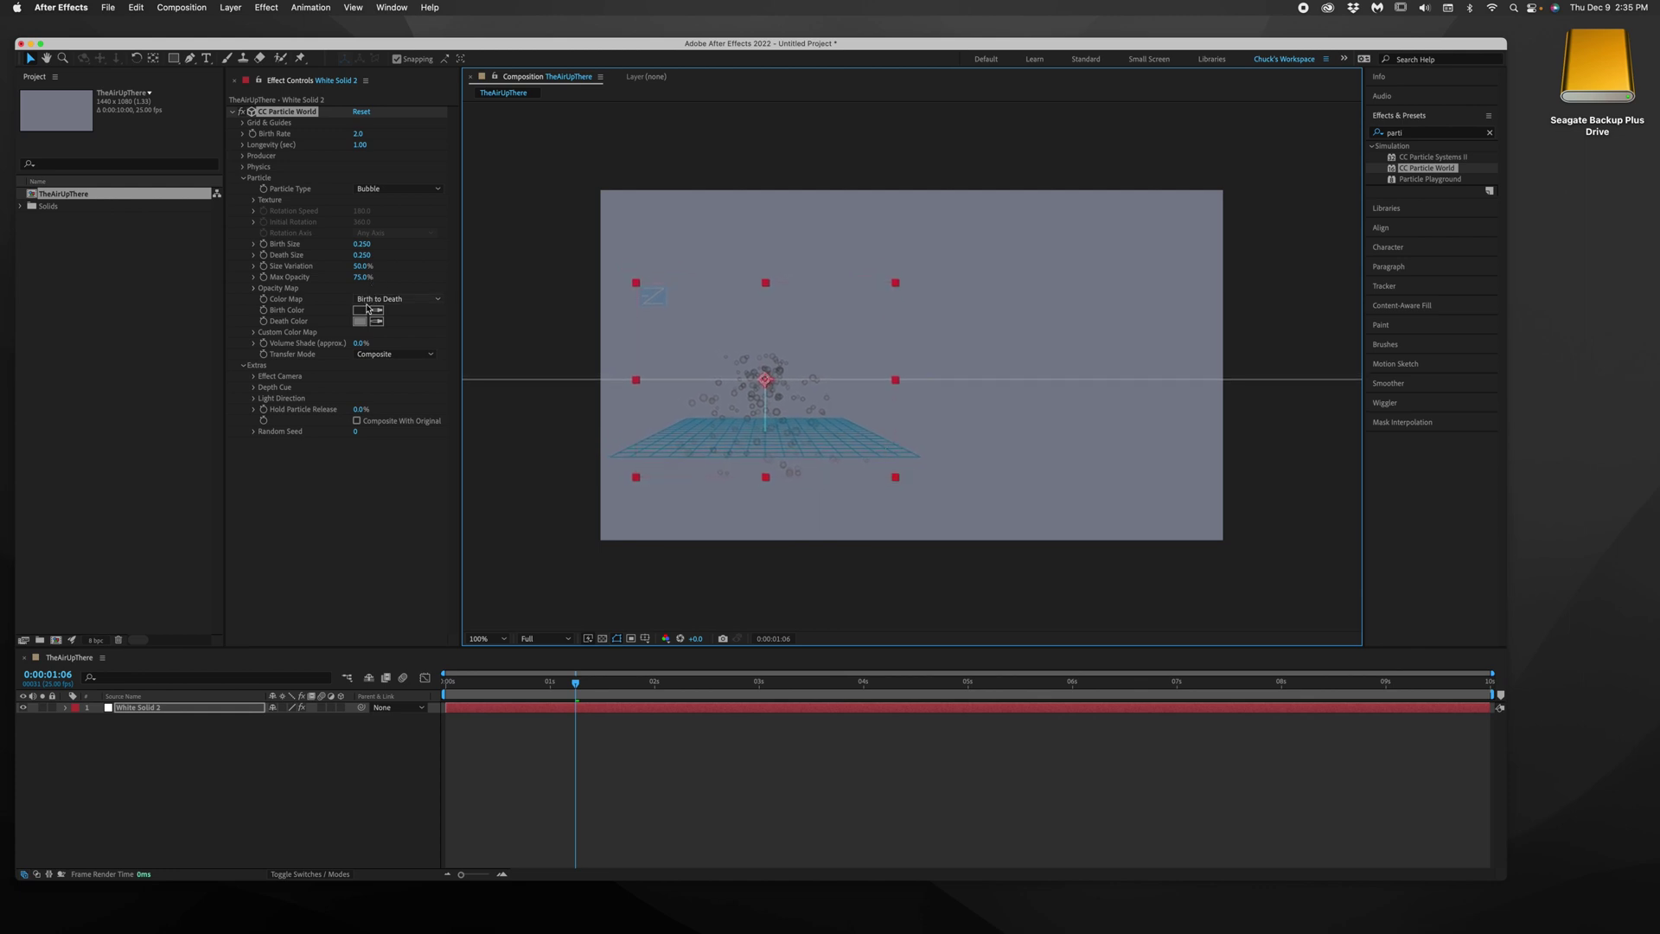
drag(575, 682, 444, 680)
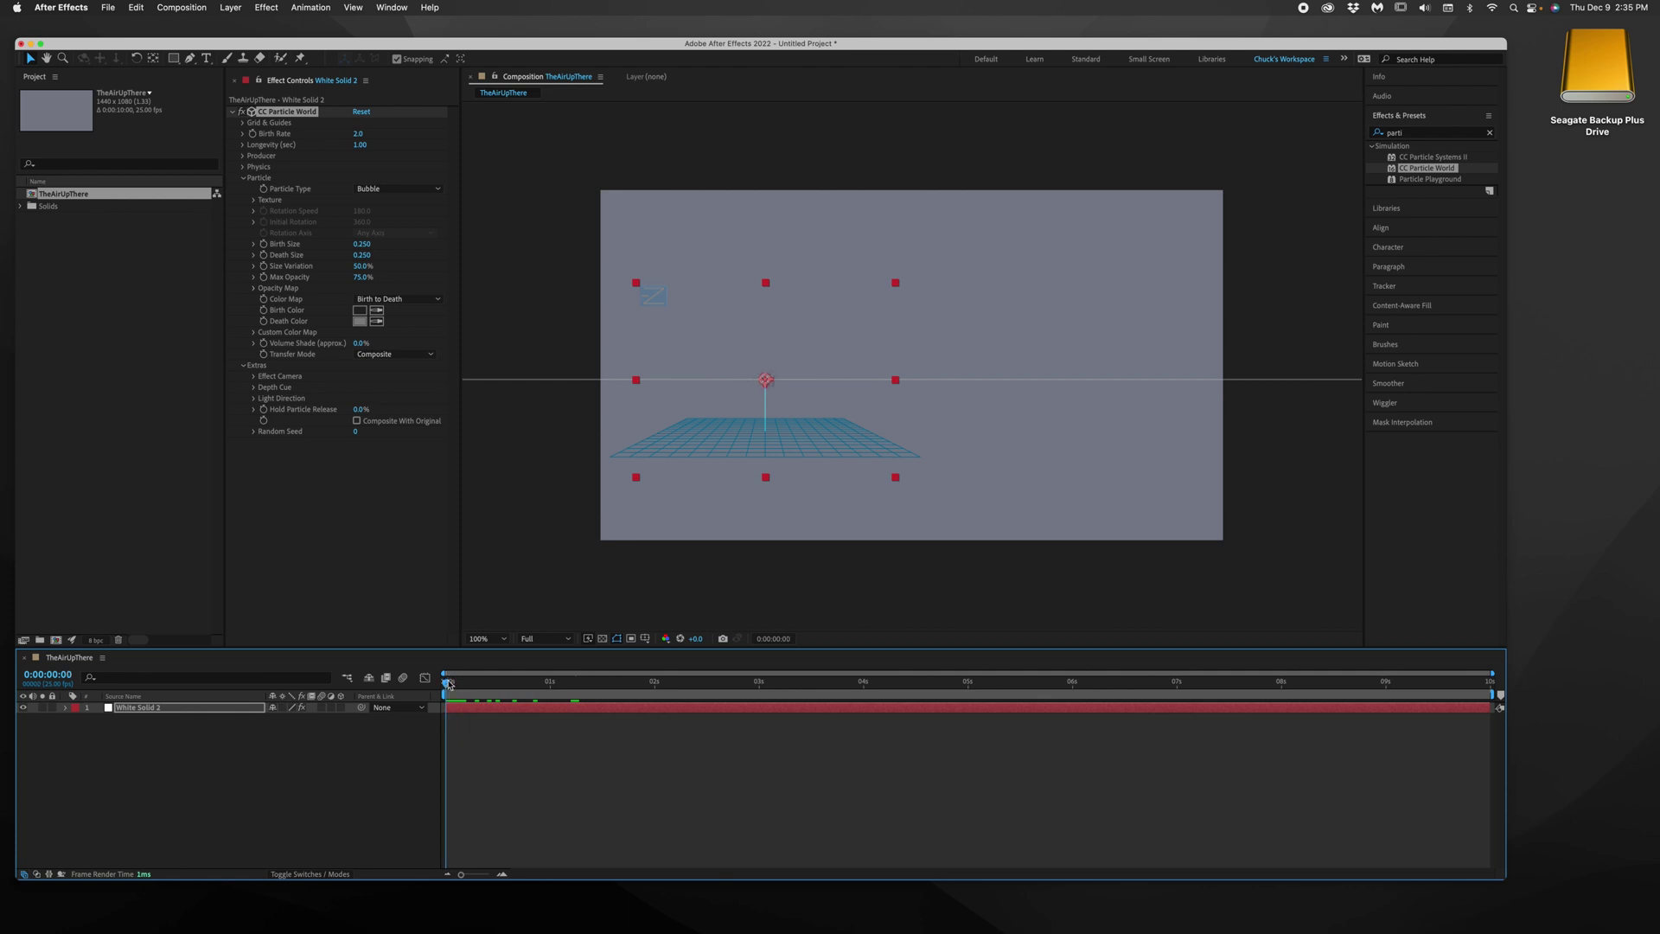
key(space)
drag(547, 683, 517, 683)
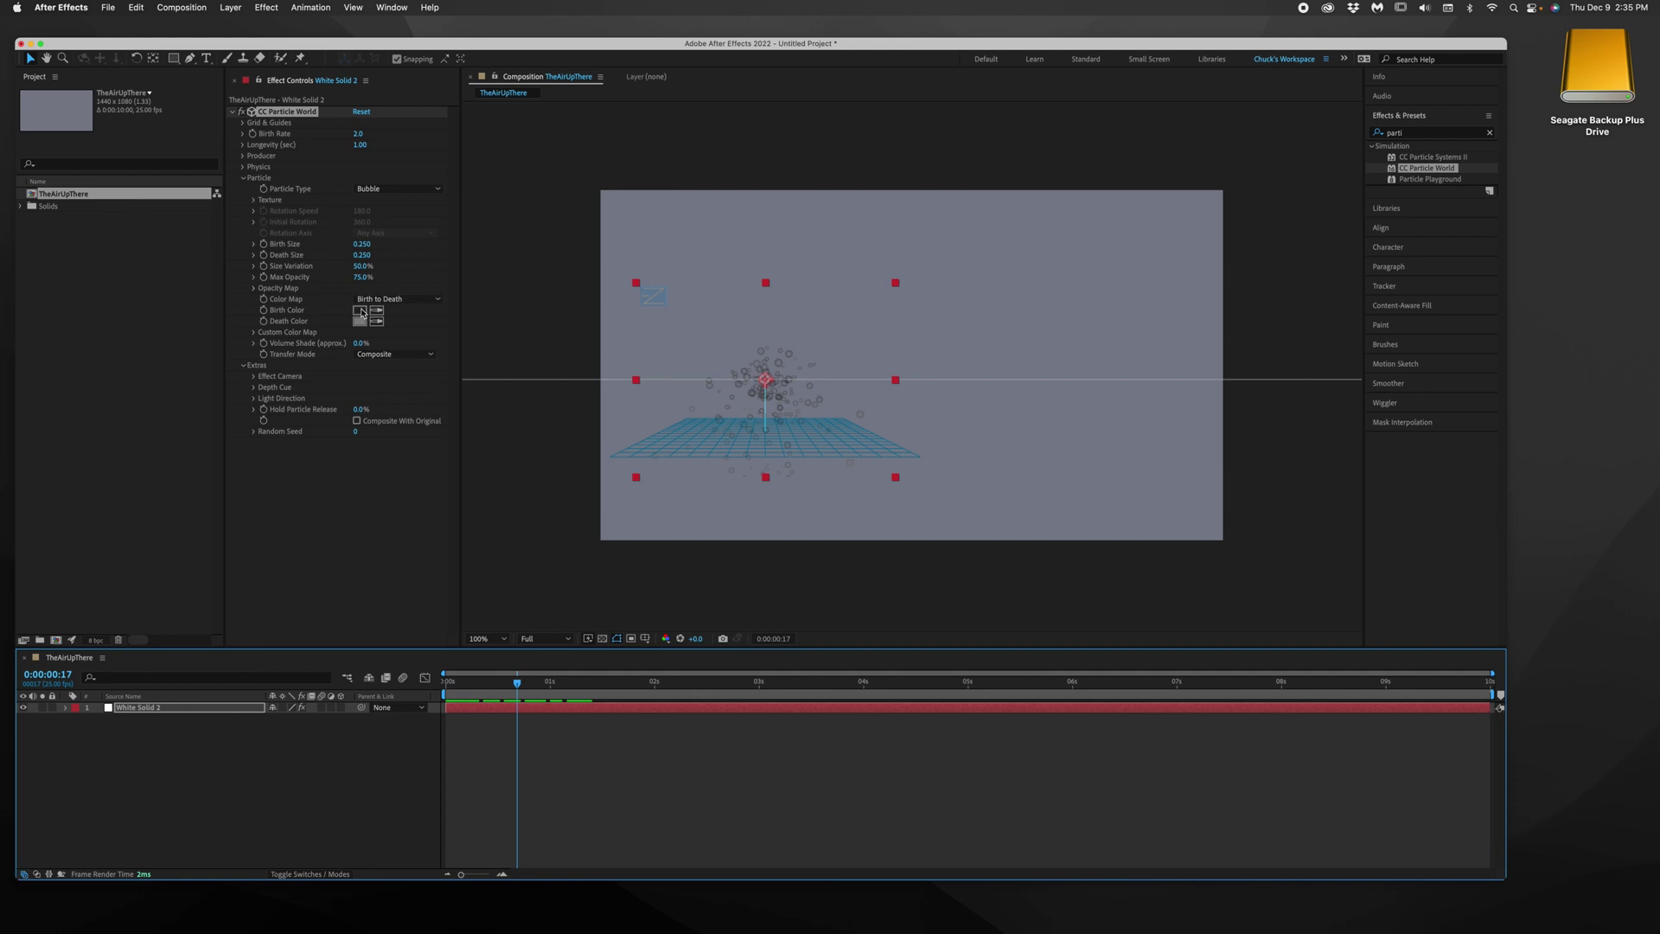
- Change the Physics animation mode so the bubbles rise like fire
click(244, 167)
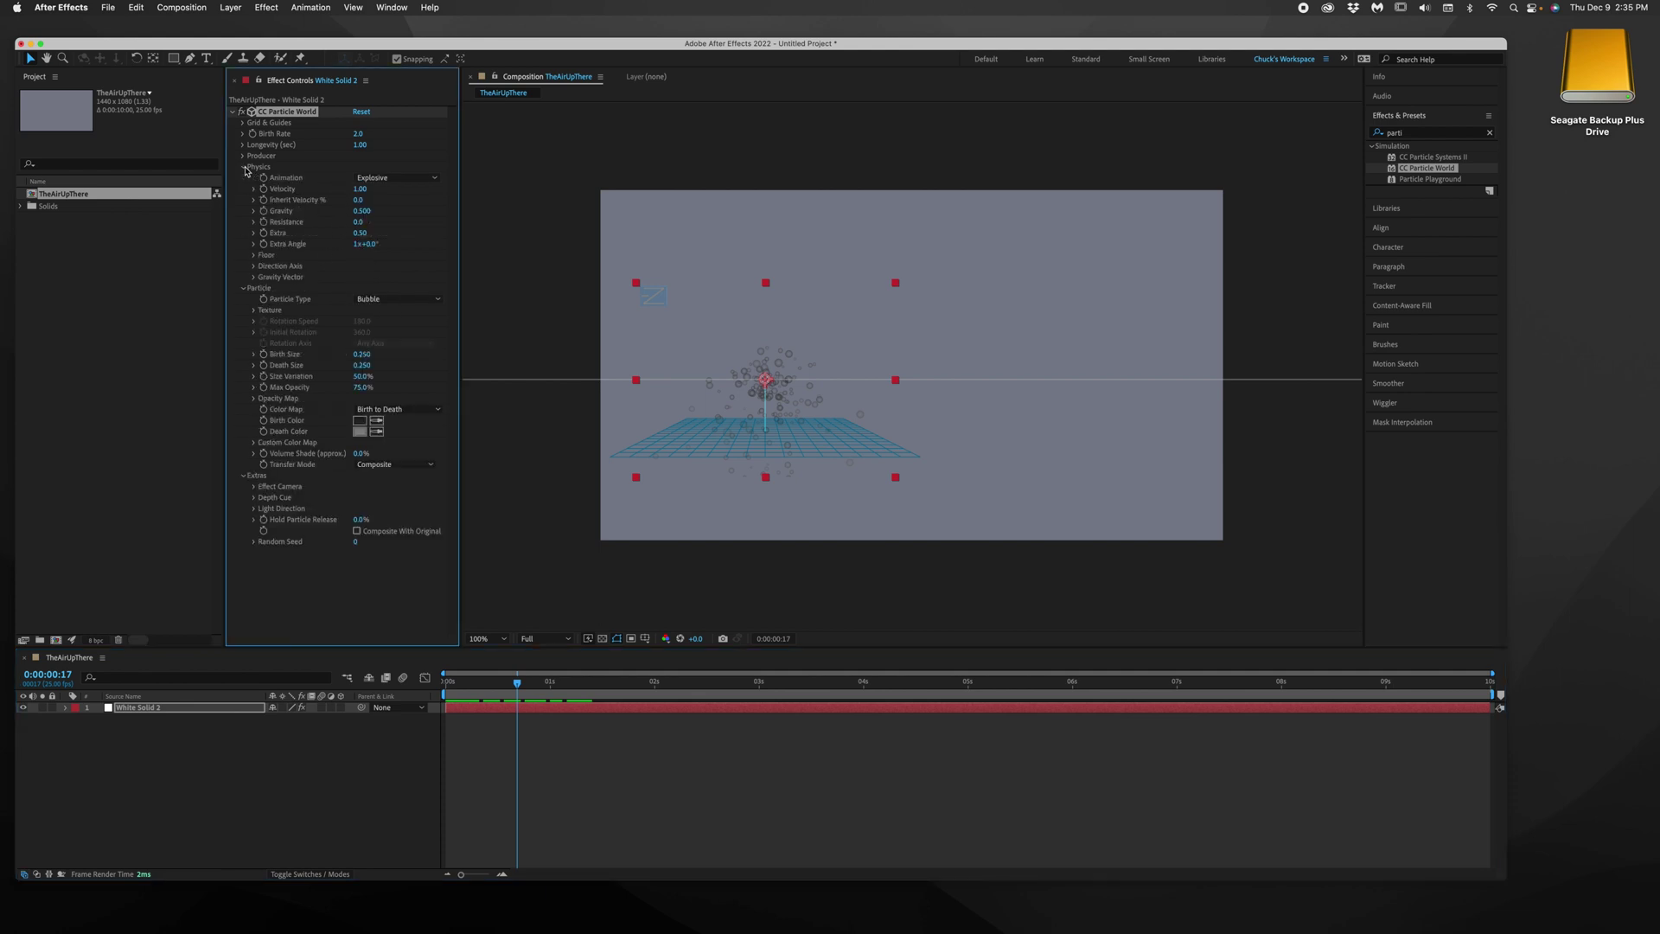
click(381, 178)
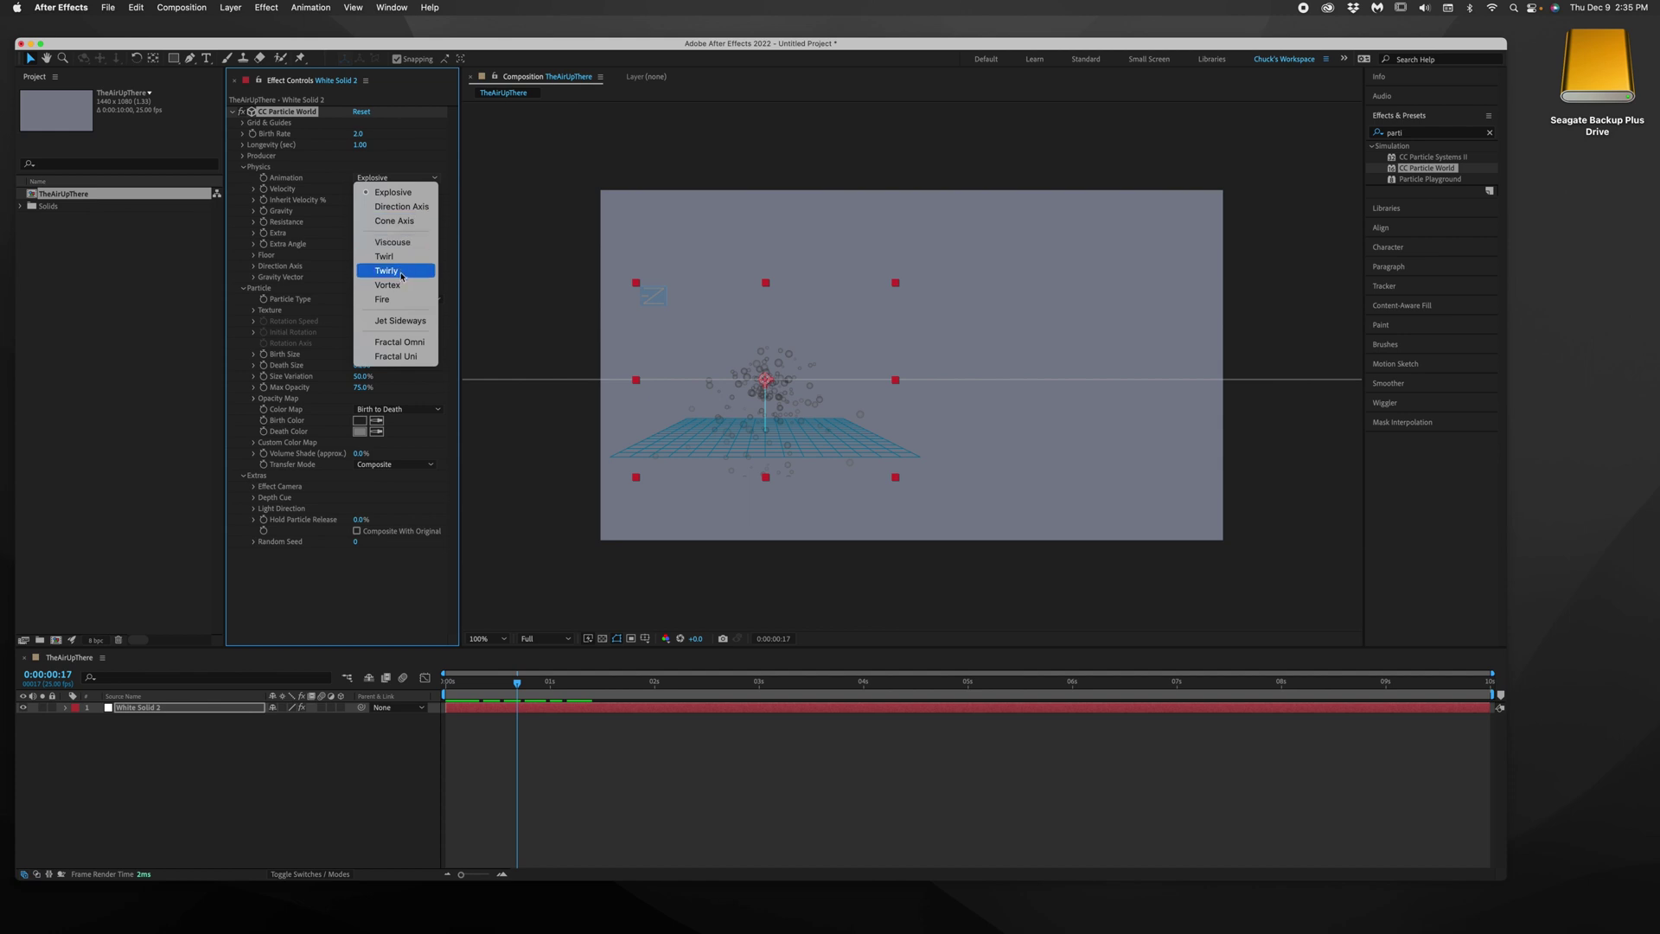
click(396, 299)
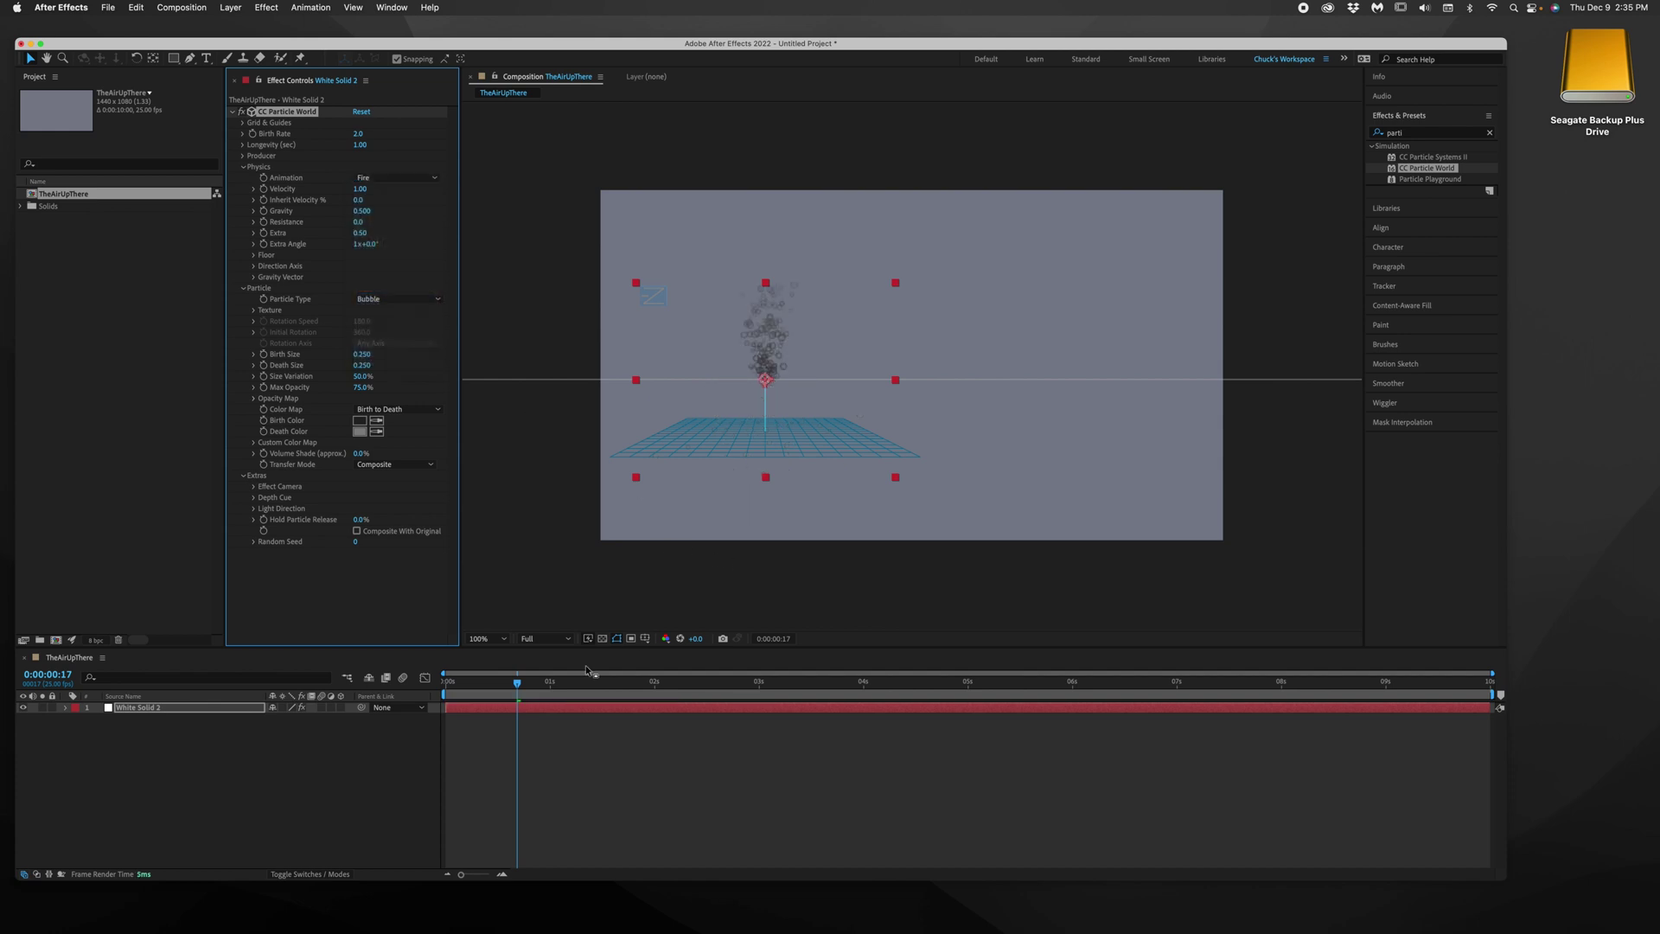
- Scrub ahead about a second and play back the rising bubble column
click(520, 686)
drag(520, 686, 742, 703)
key(space)
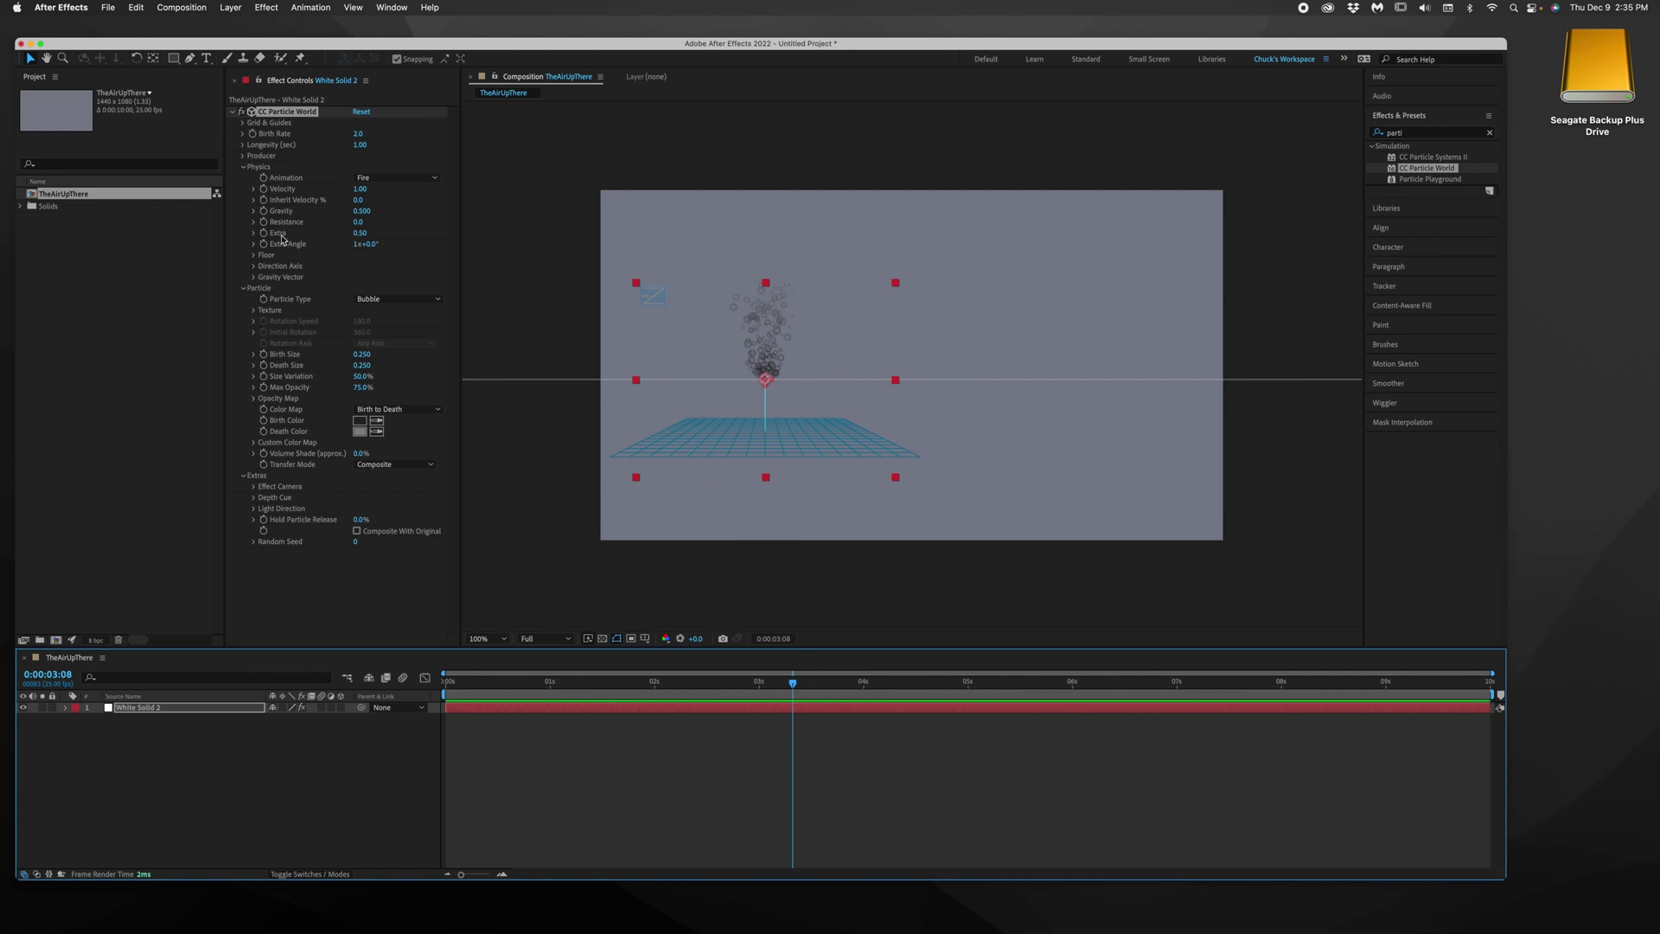
- Lower the Producer to Position Y 0.15 and Position Z -0.08
click(243, 167)
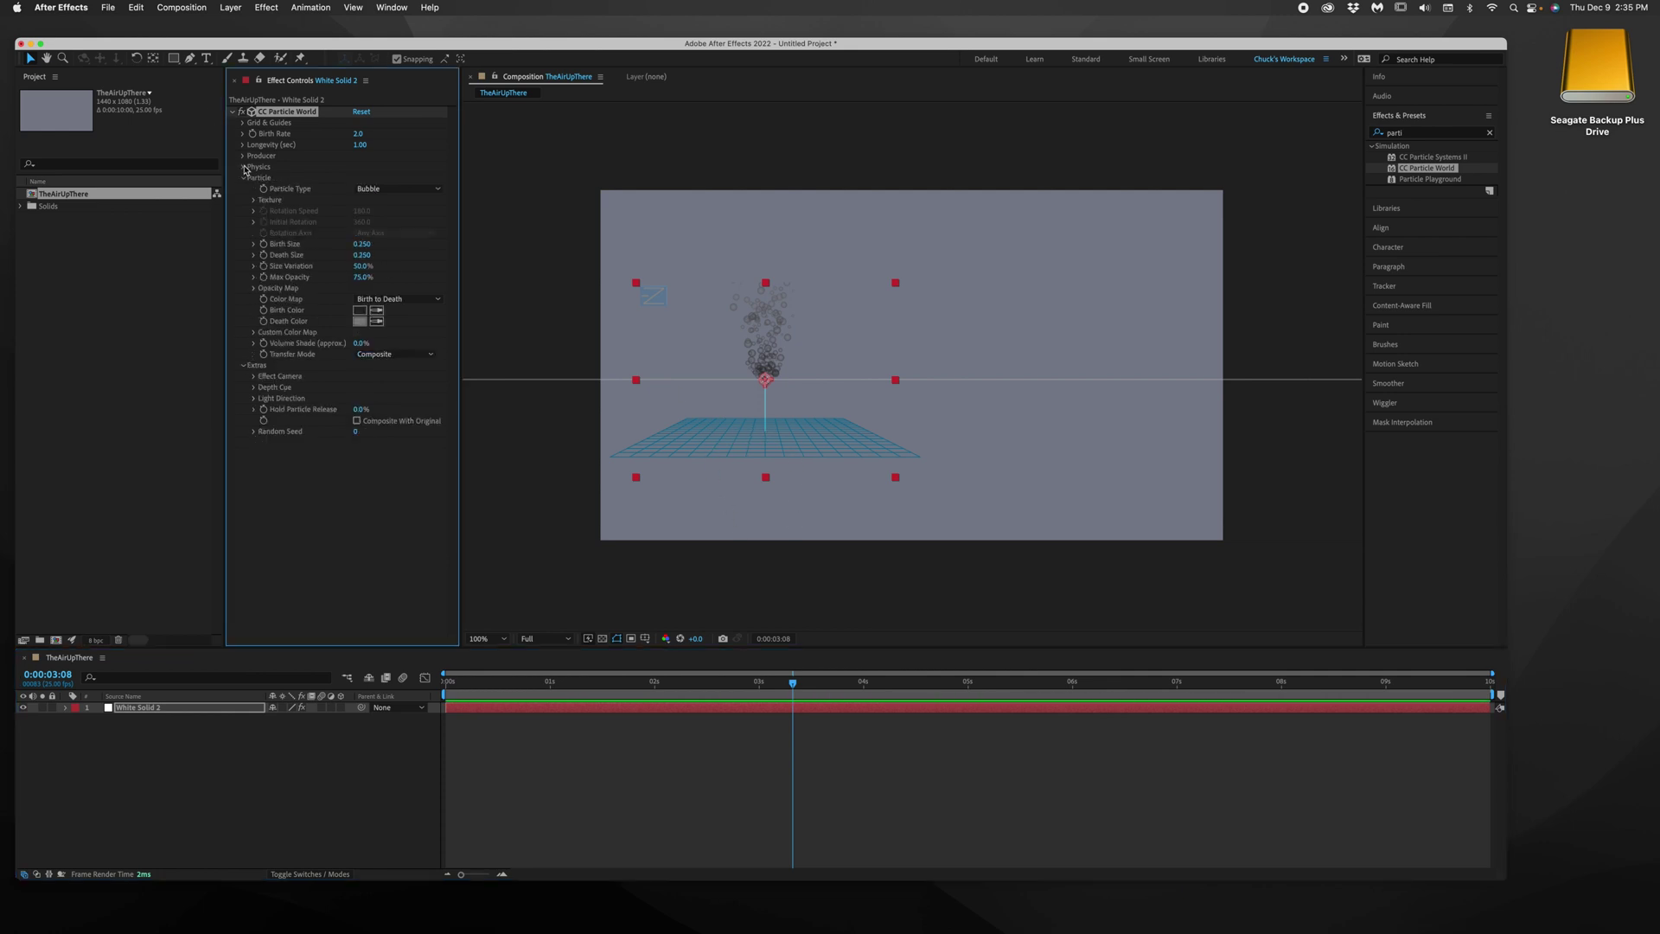
click(243, 156)
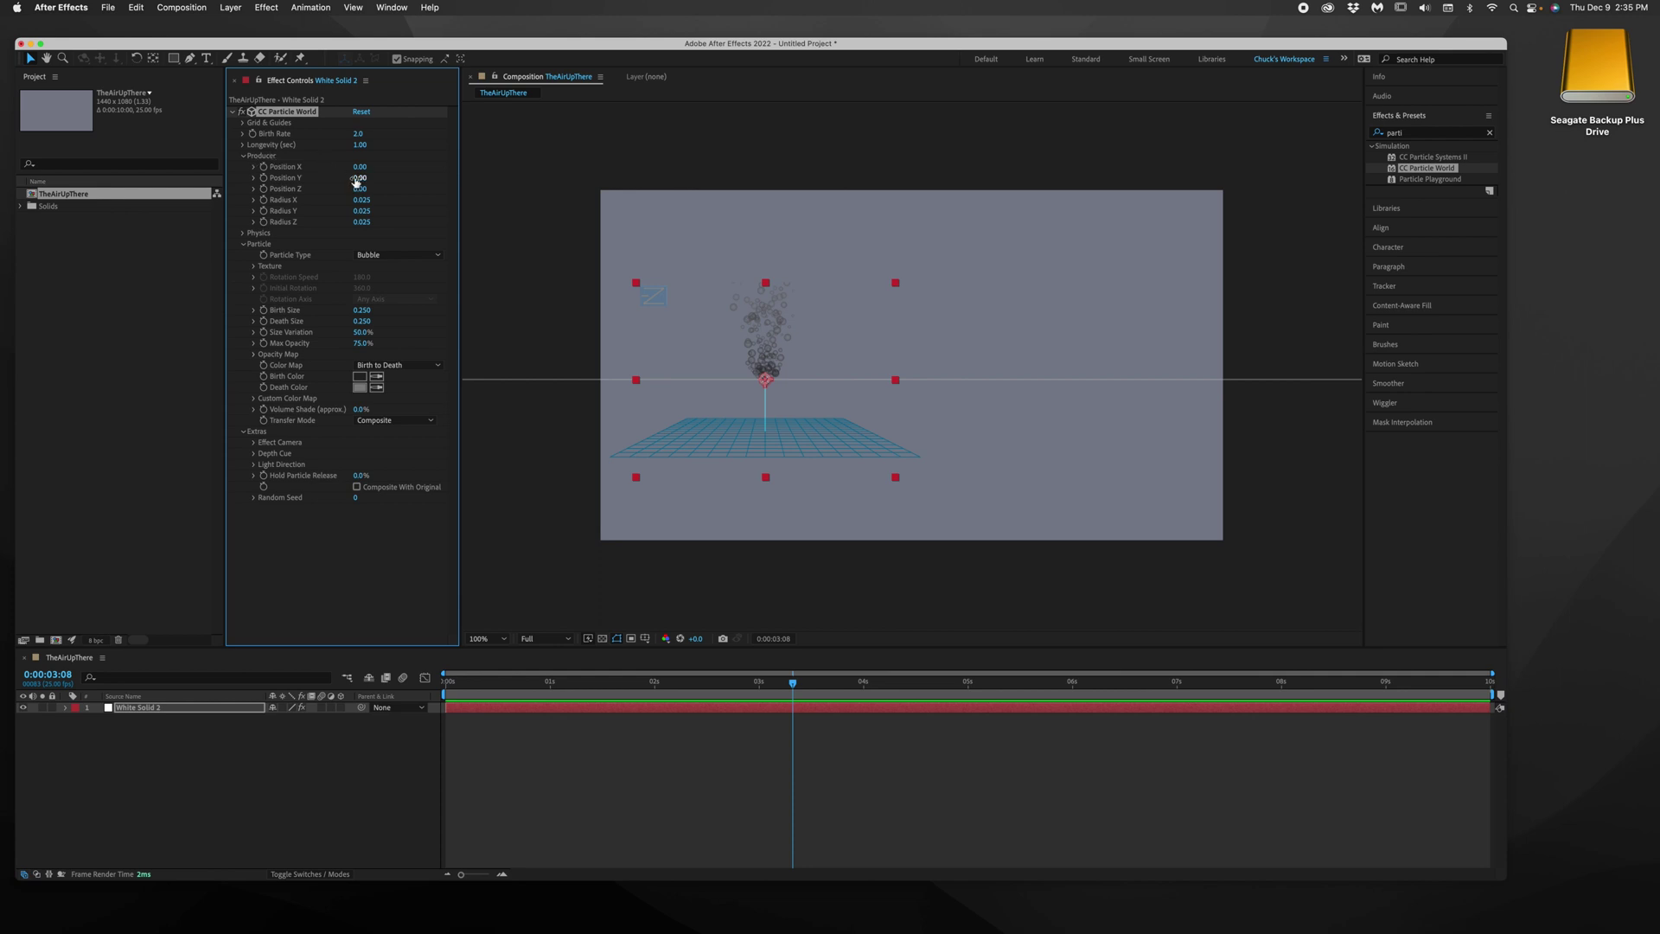
drag(358, 181, 374, 177)
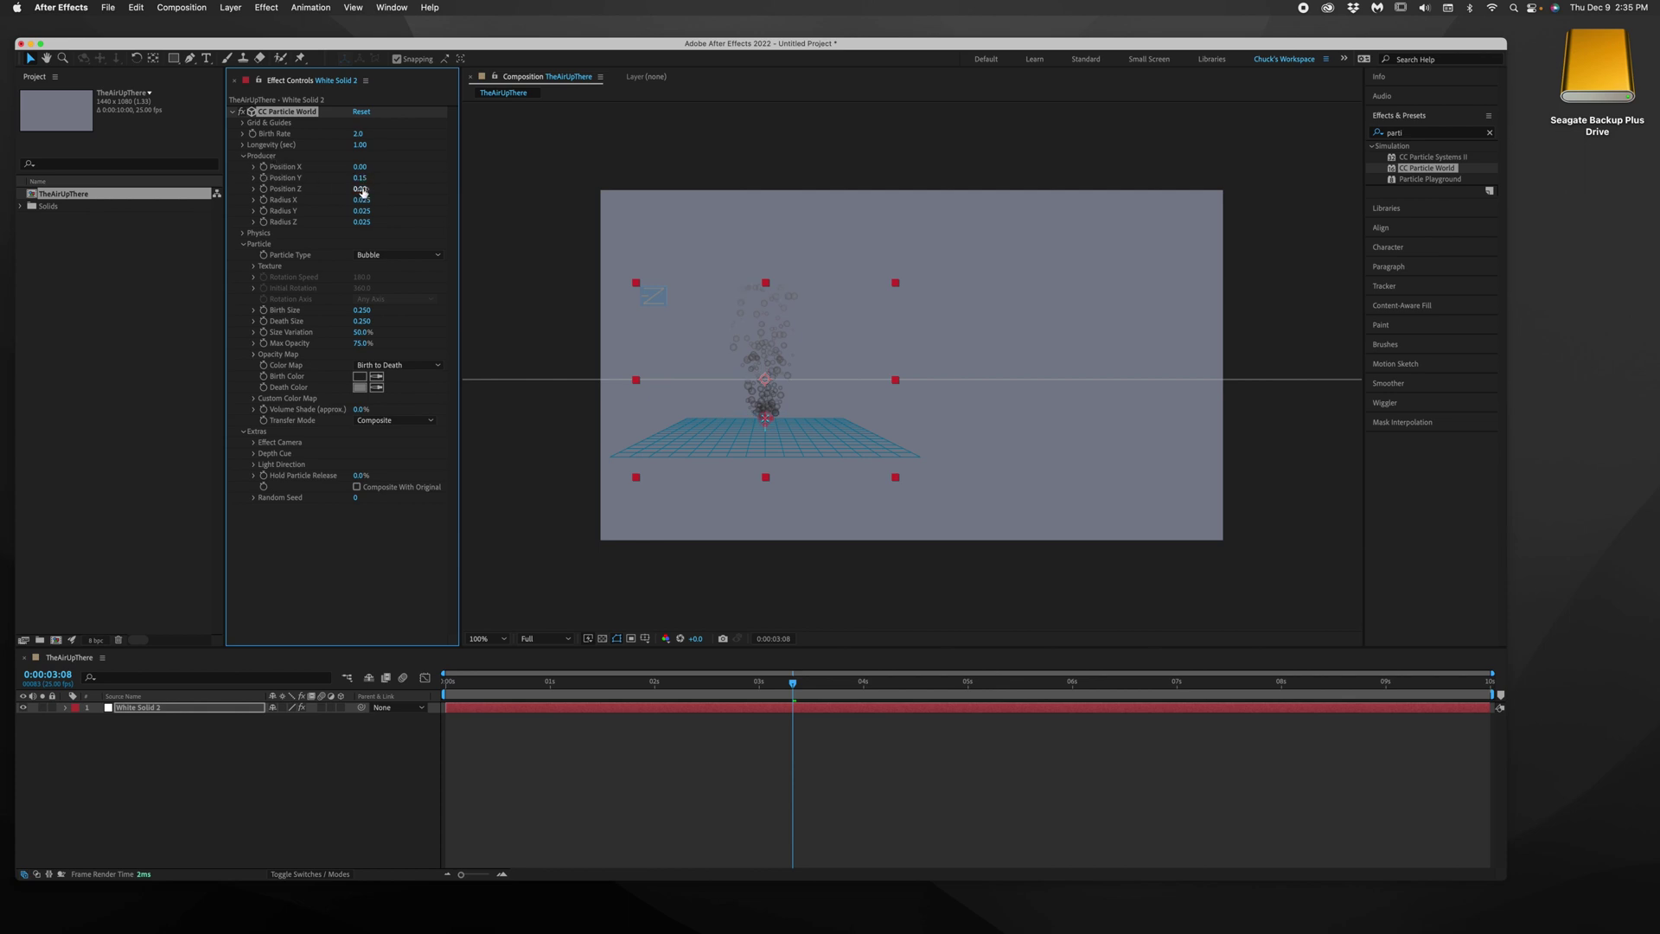
drag(359, 189, 352, 188)
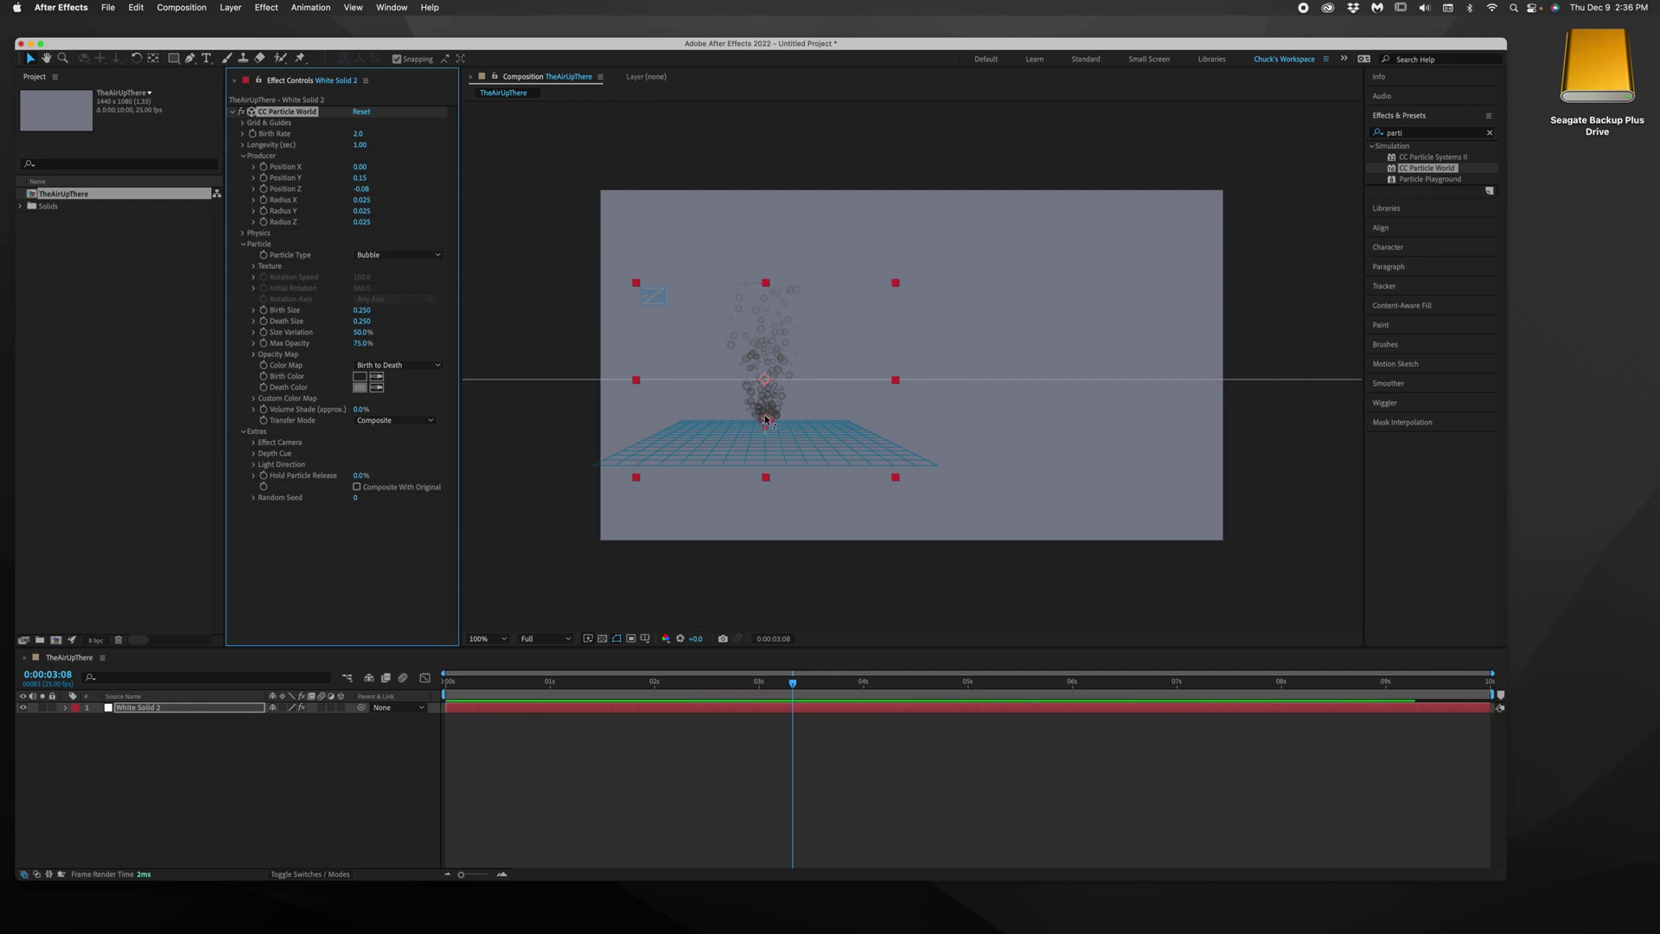
- Widen the emitter to Radius X 0.165 and preview from the start
click(362, 200)
text(0.085)
key(Return)
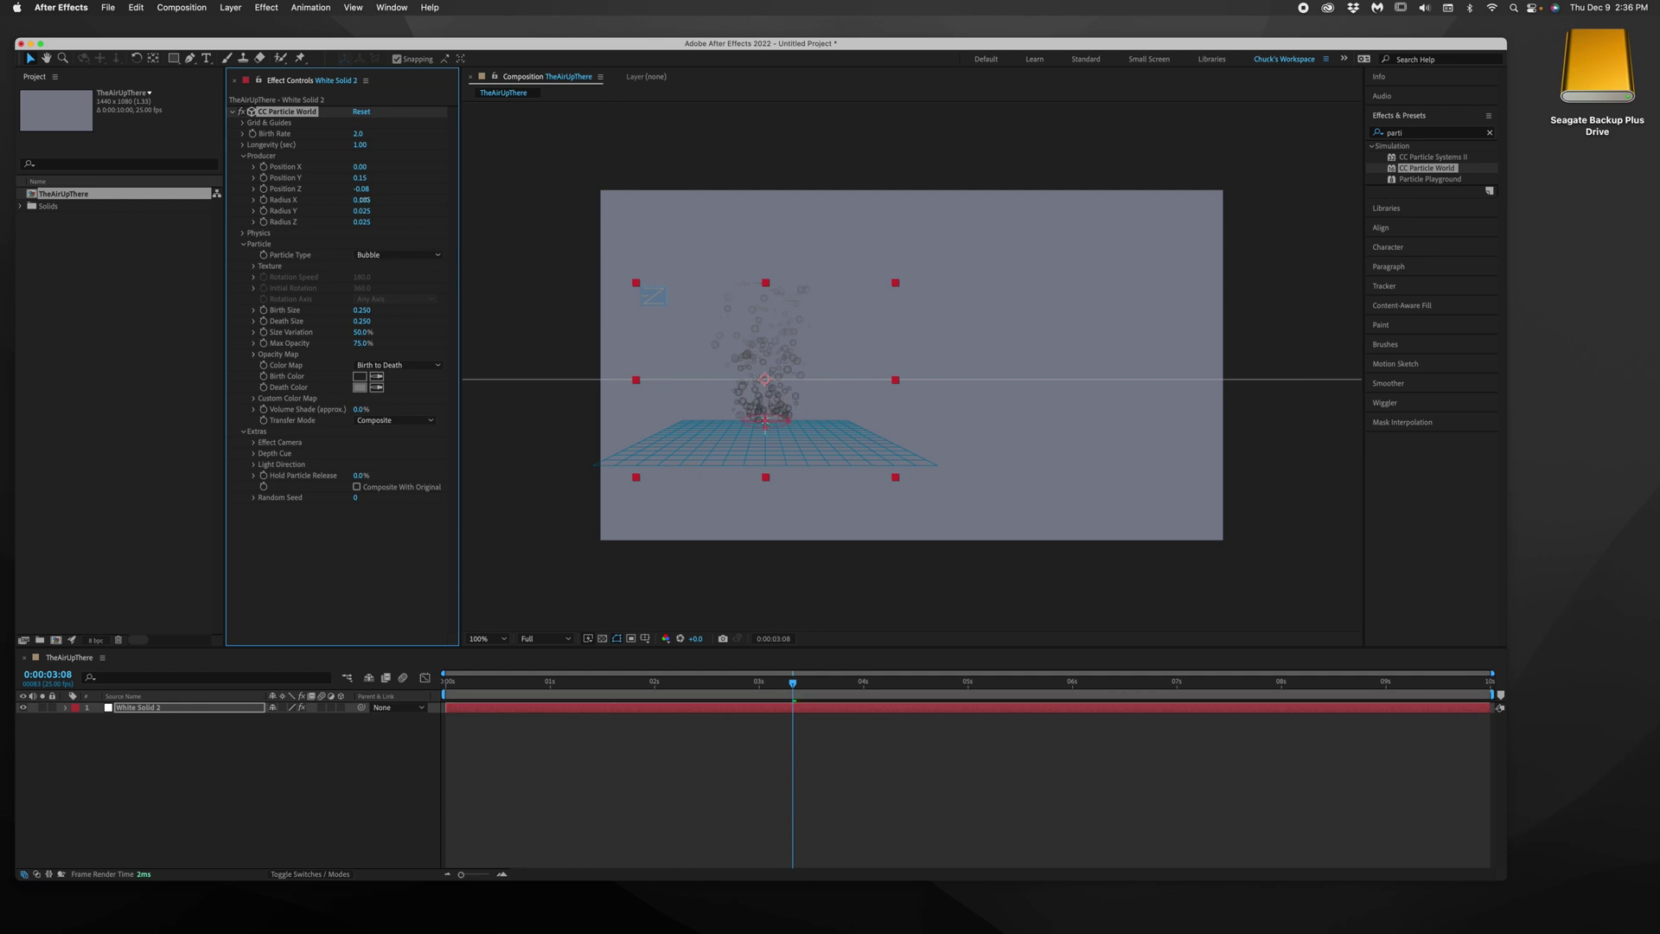
drag(361, 200, 368, 200)
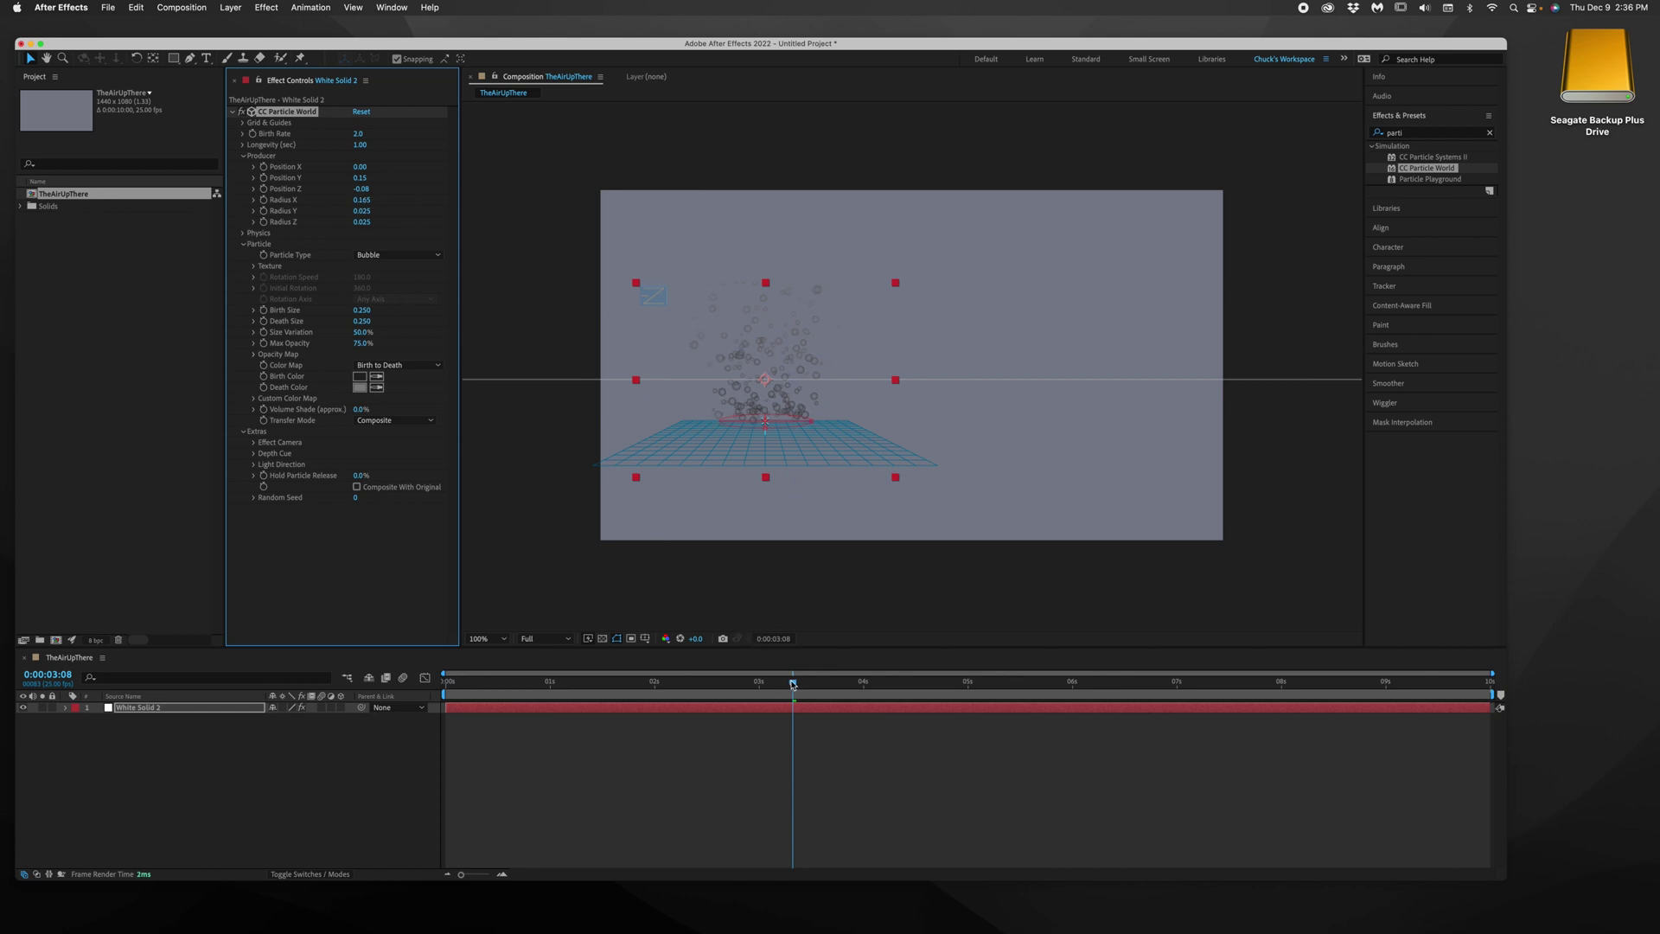
drag(793, 683, 446, 683)
key(space)
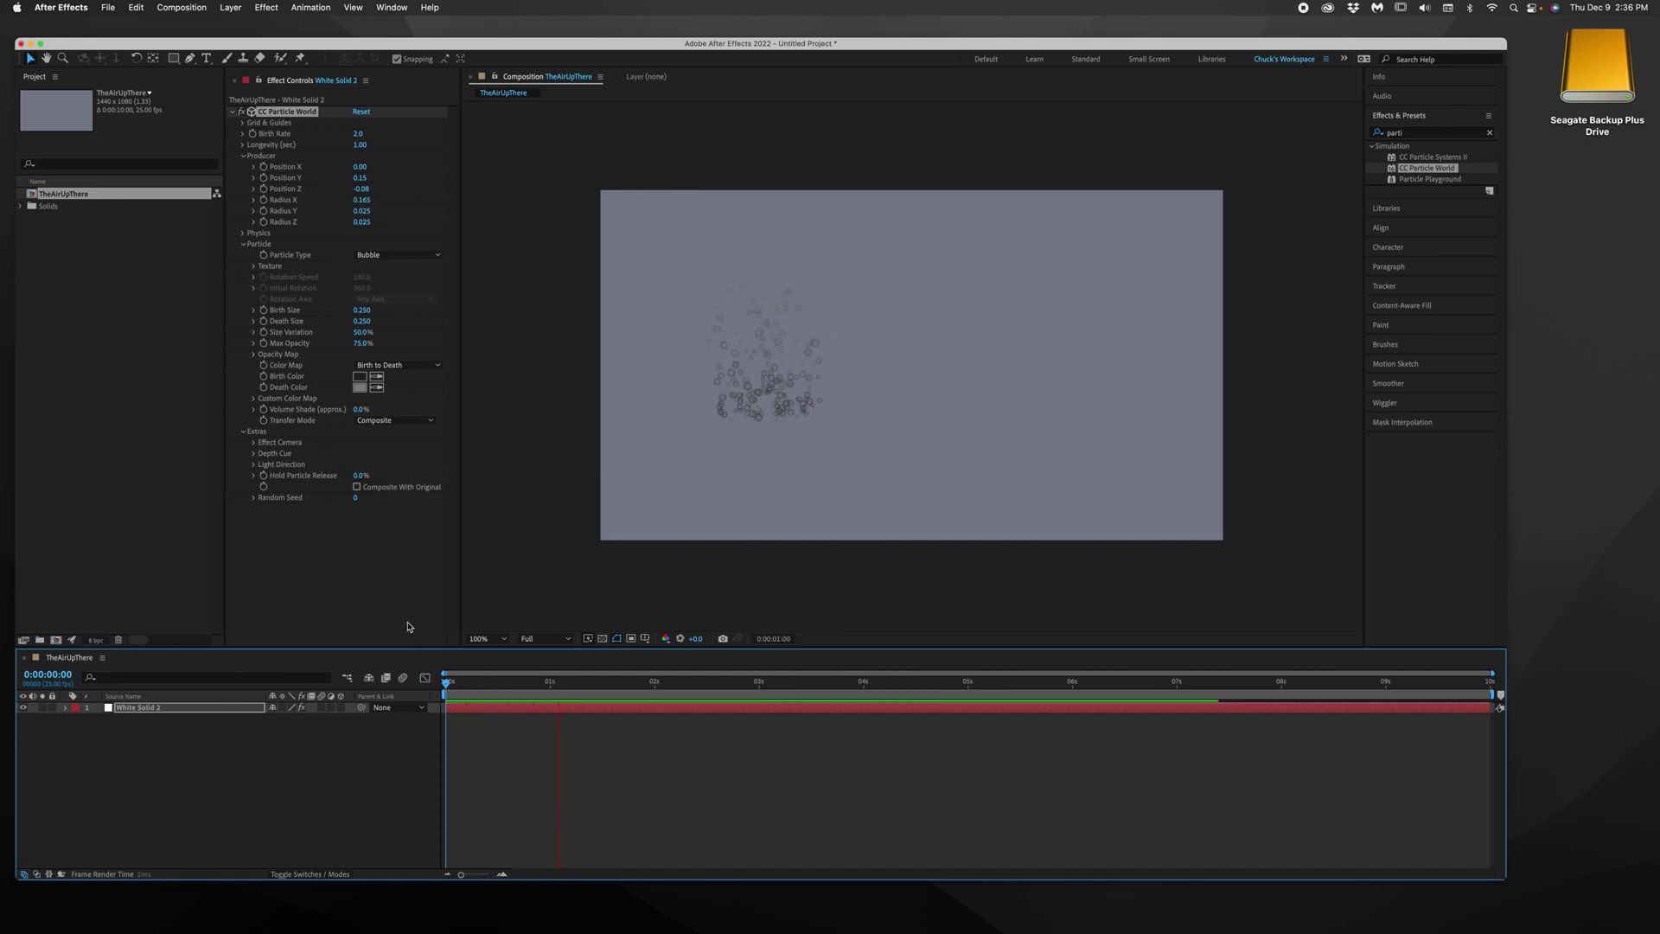
key(space)
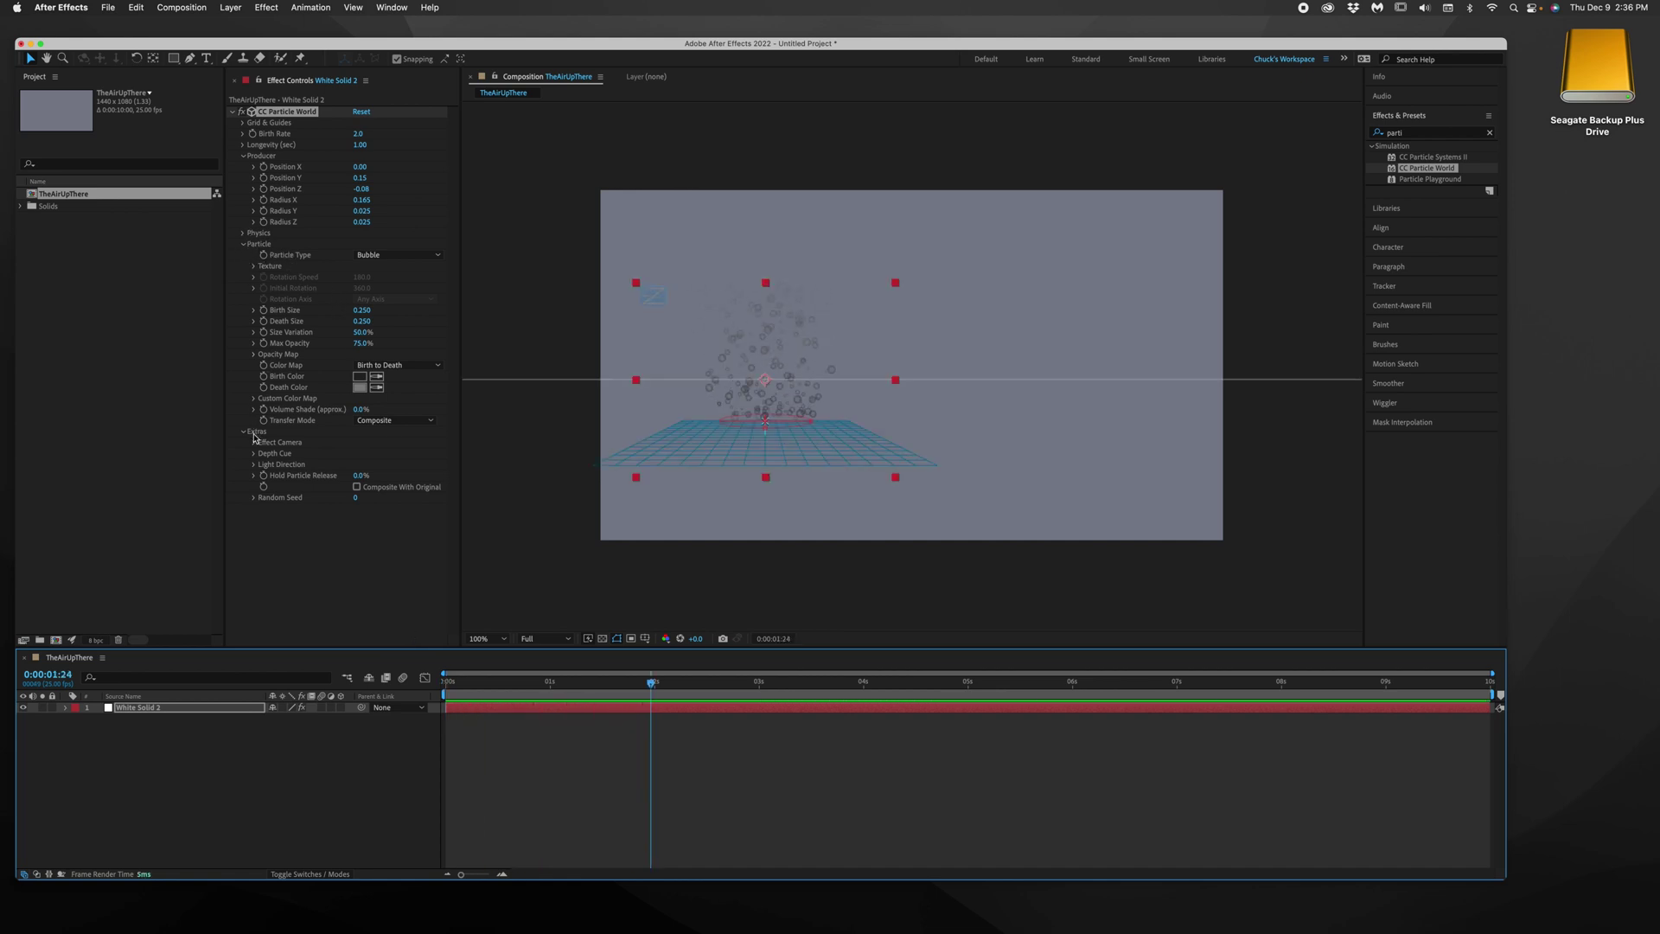
- Set the particle Velocity to 0.10 and preview the slower motion
click(243, 244)
click(243, 233)
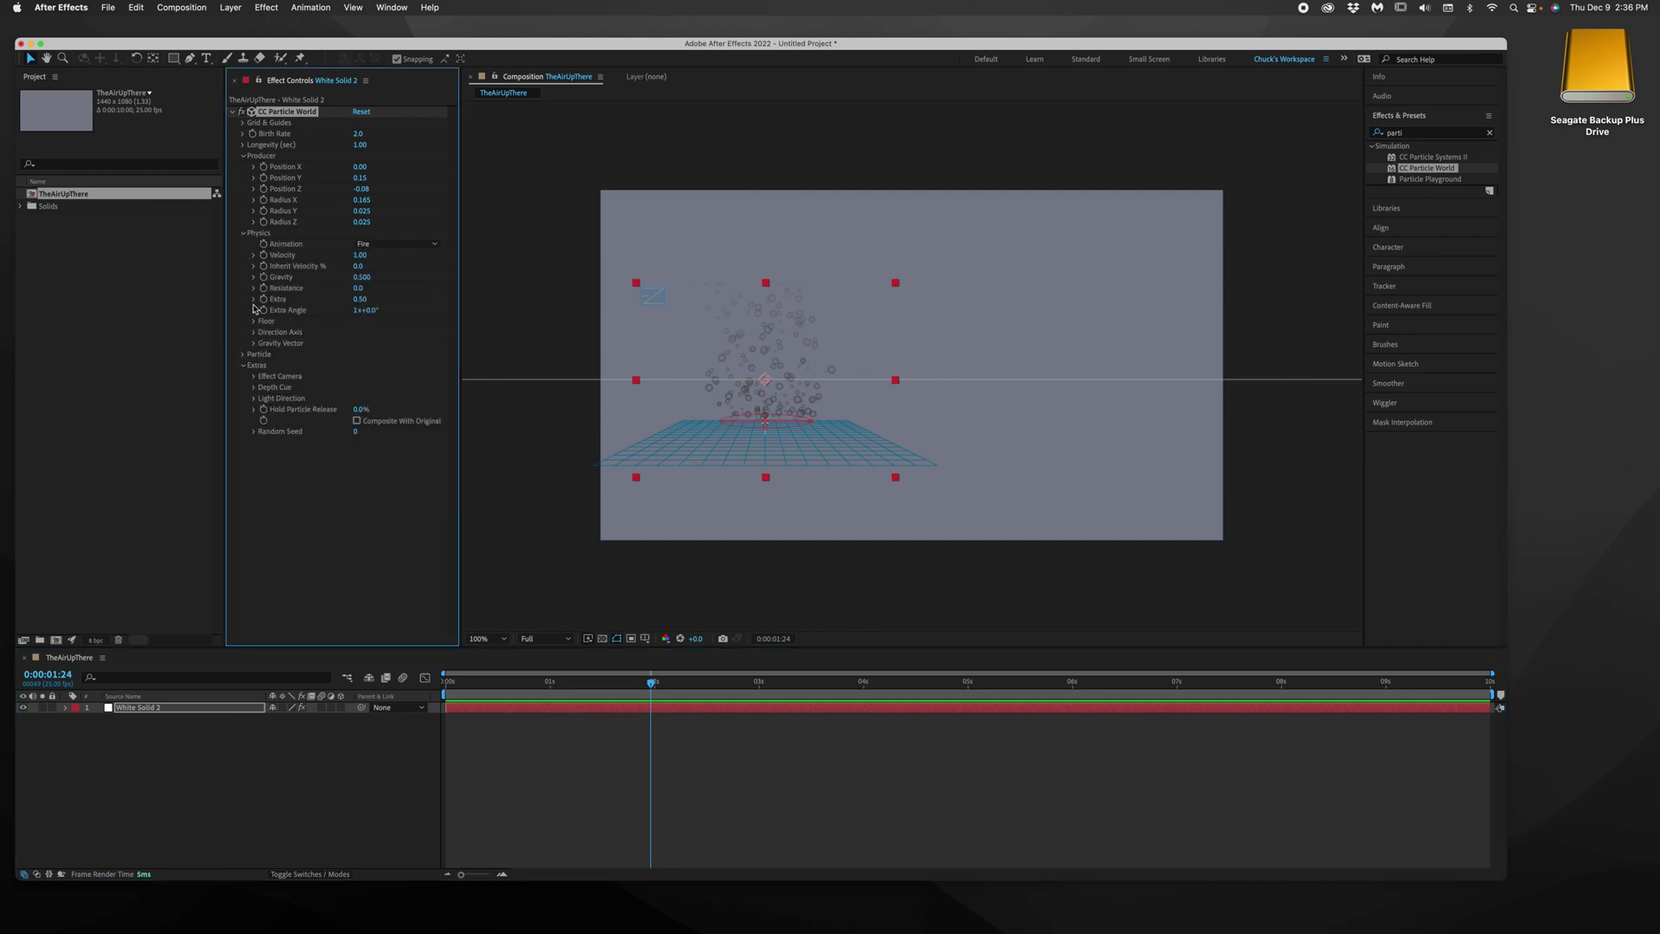
click(243, 365)
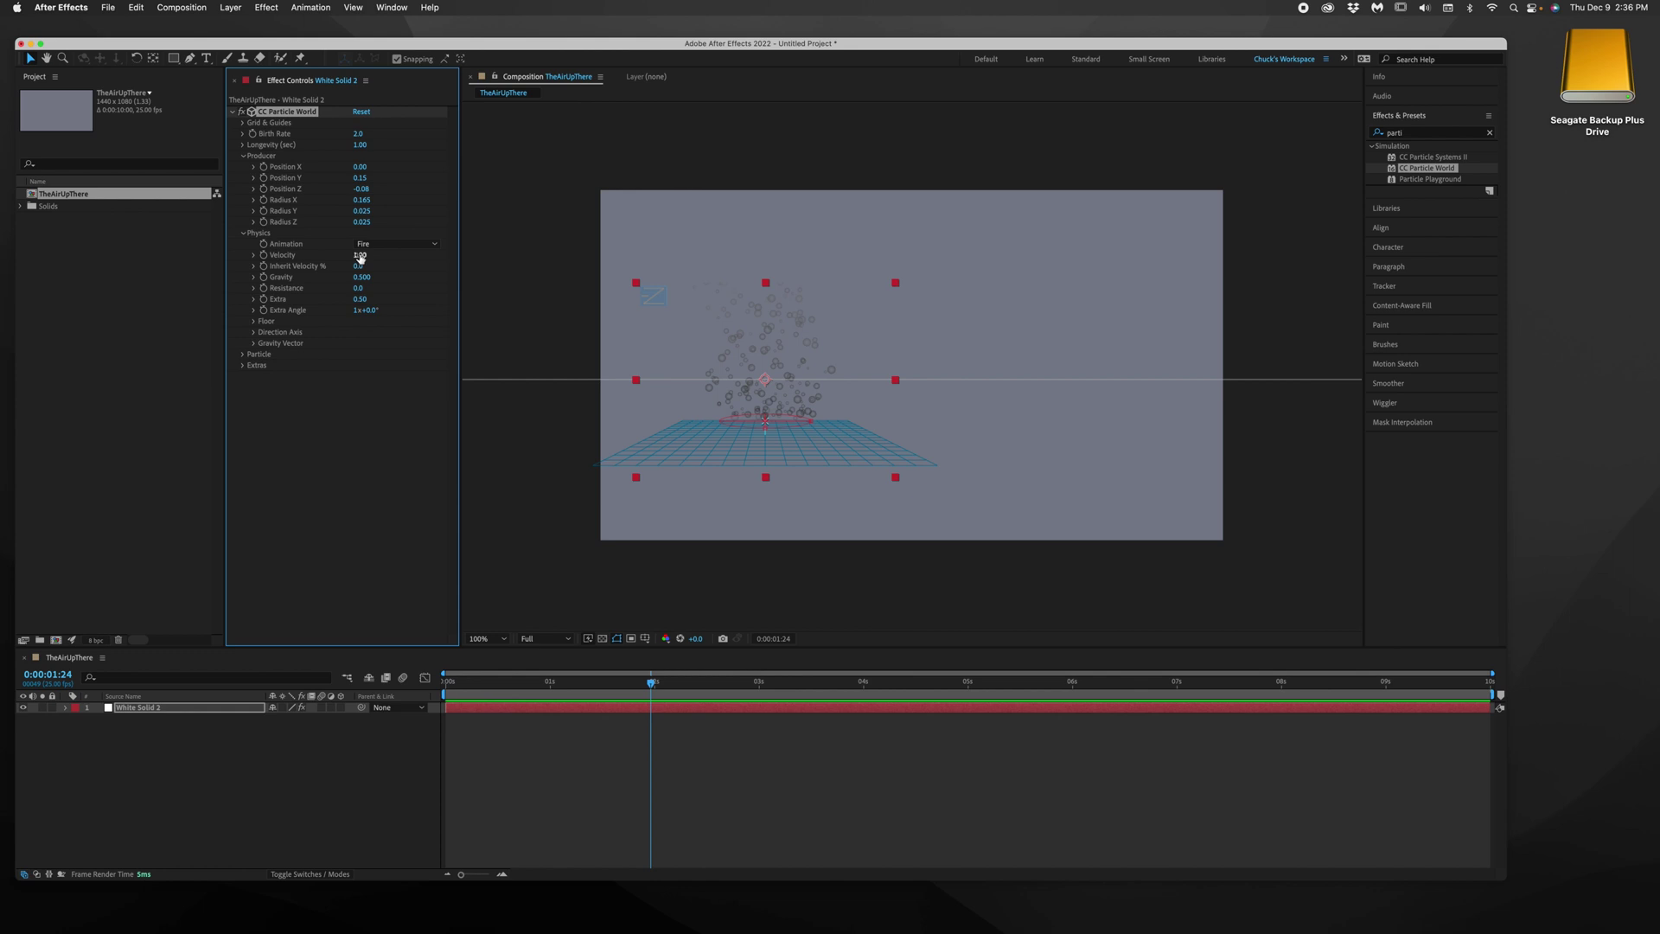
click(361, 256)
text(.10)
key(Return)
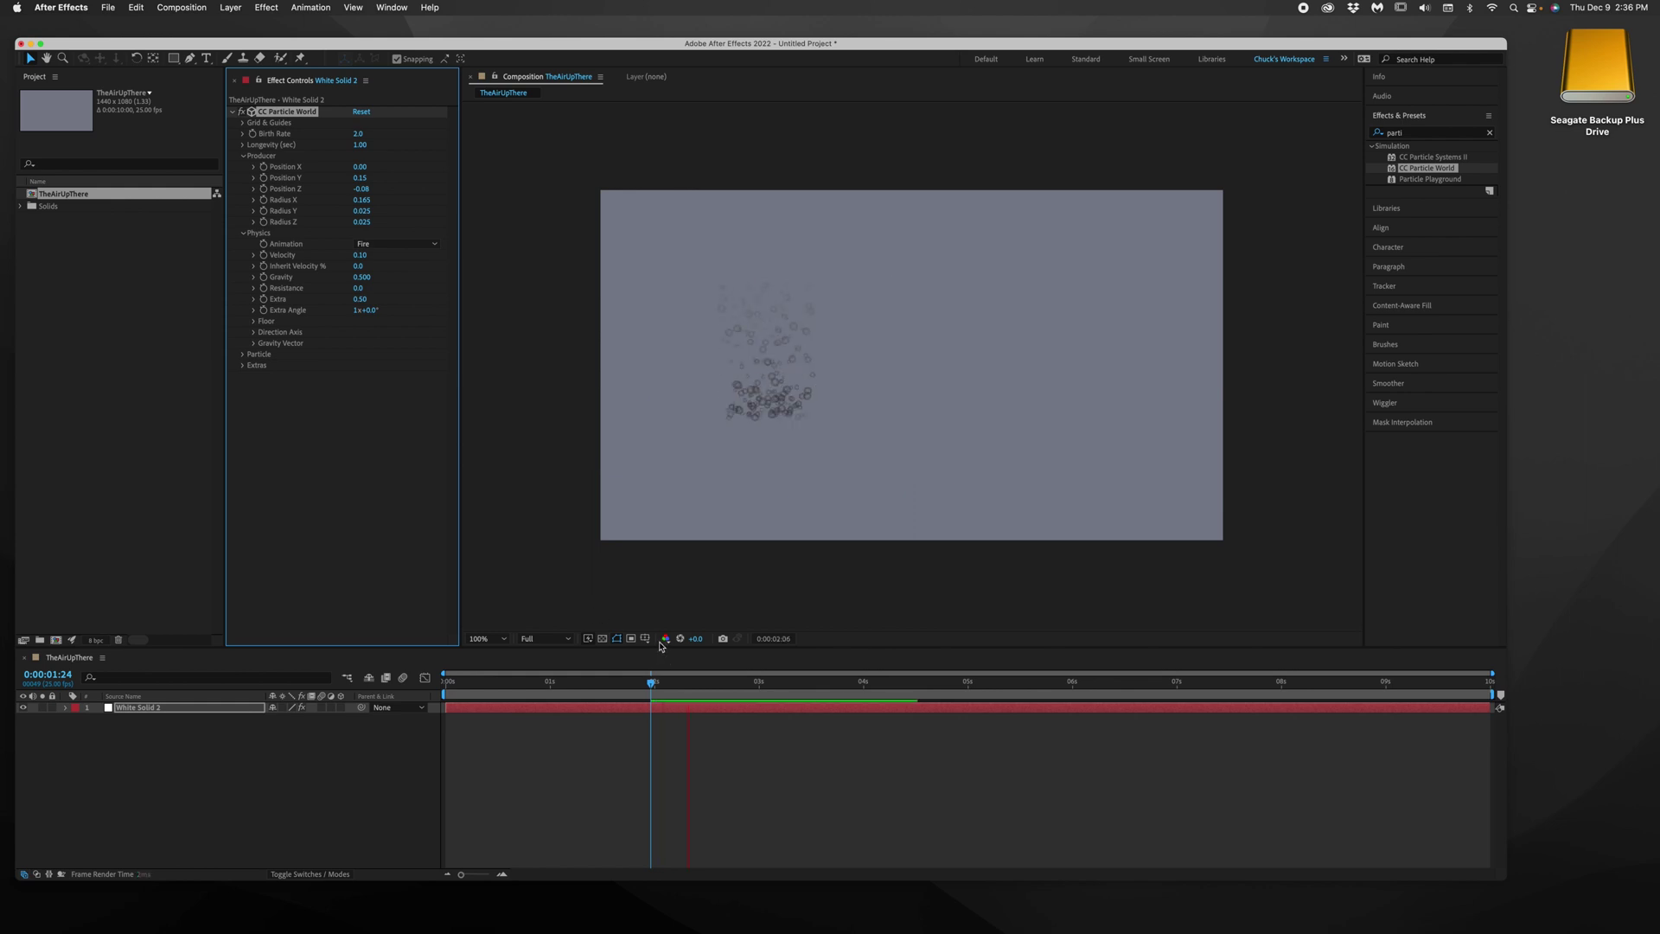
key(space)
- Raise Gravity to 0.720 and preview from the first frame
drag(361, 276, 399, 292)
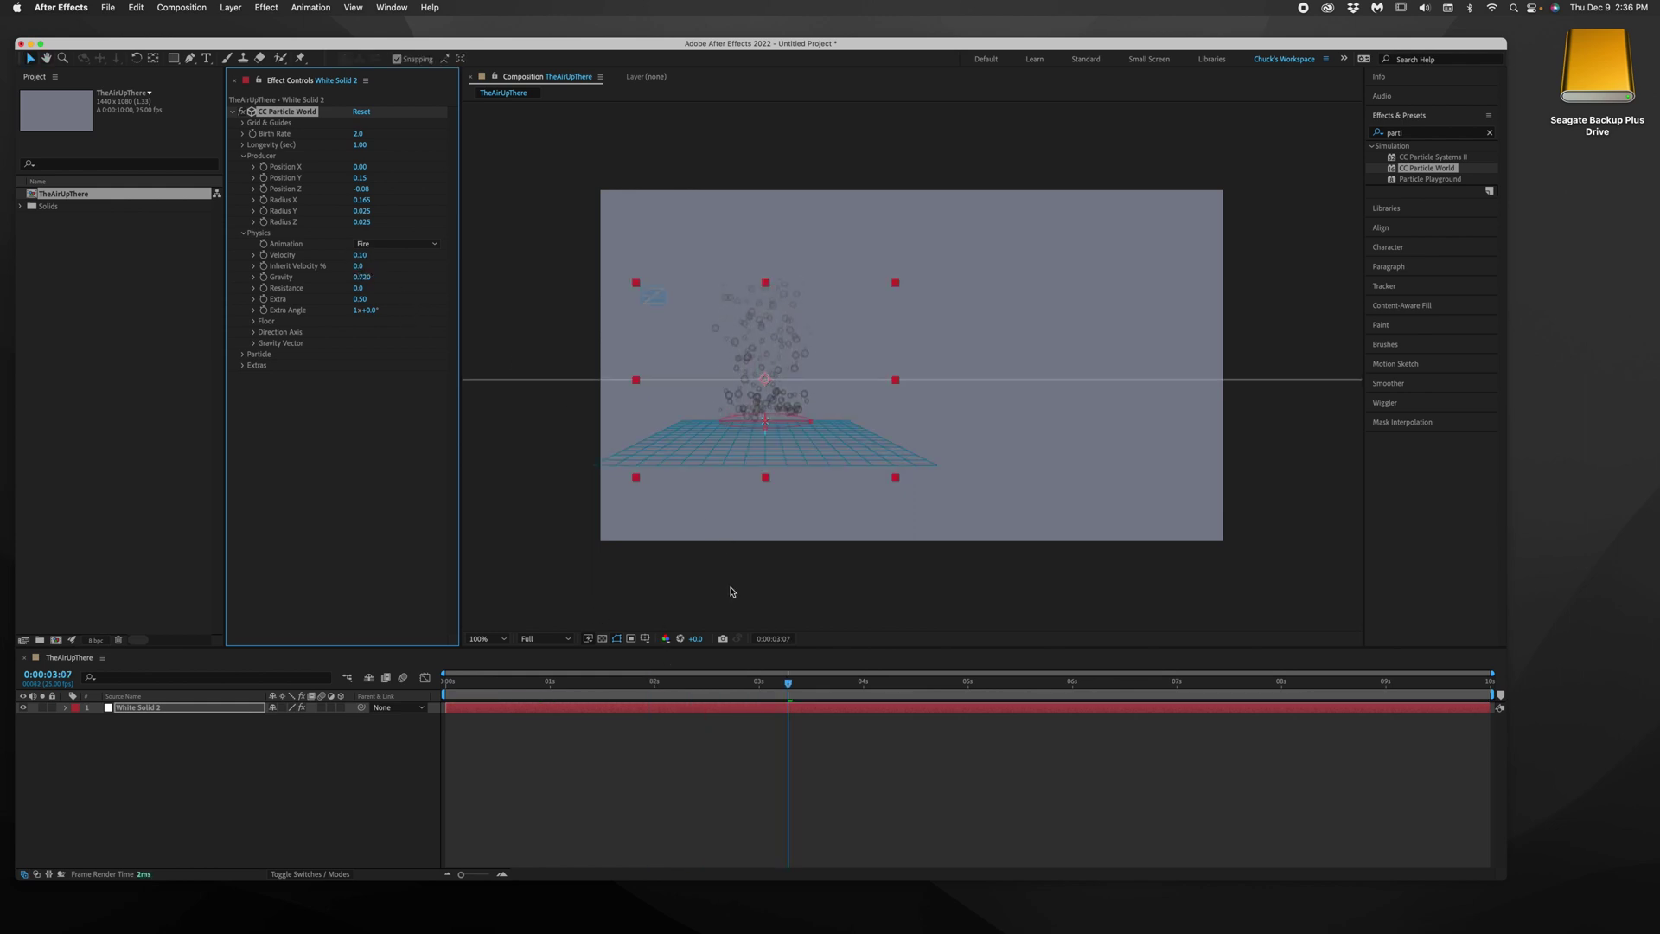
click(781, 680)
key(Home)
key(space)
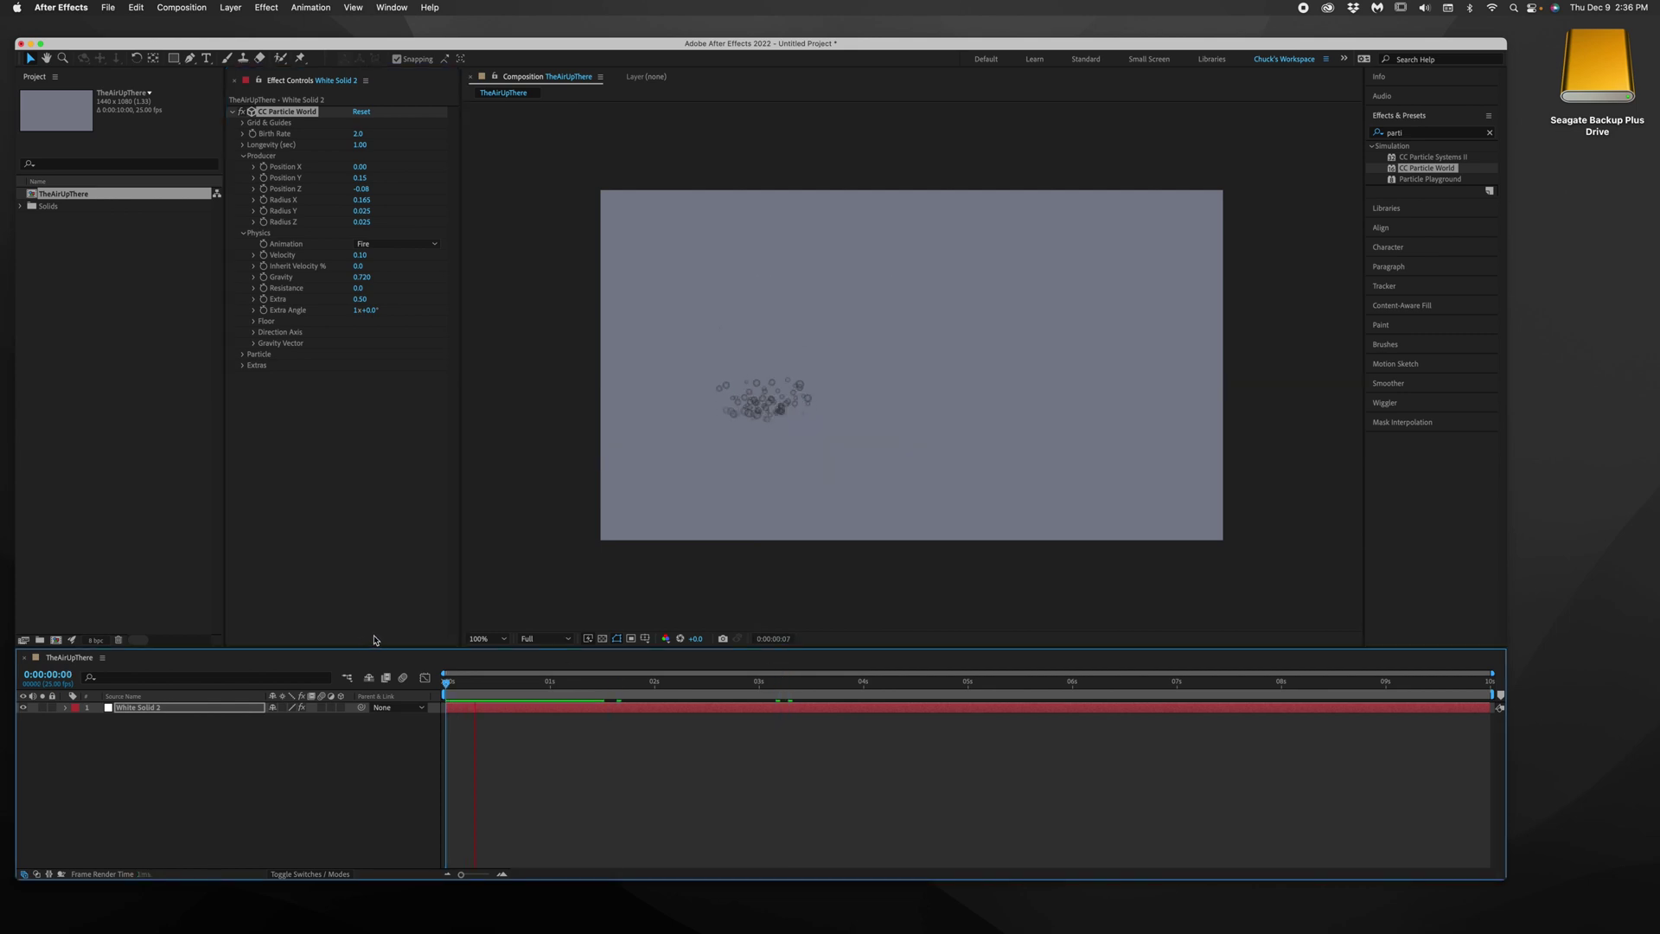
key(space)
- Test higher Resistance values in previews, then bring Resistance back down to 1.8
drag(359, 292, 374, 288)
key(space)
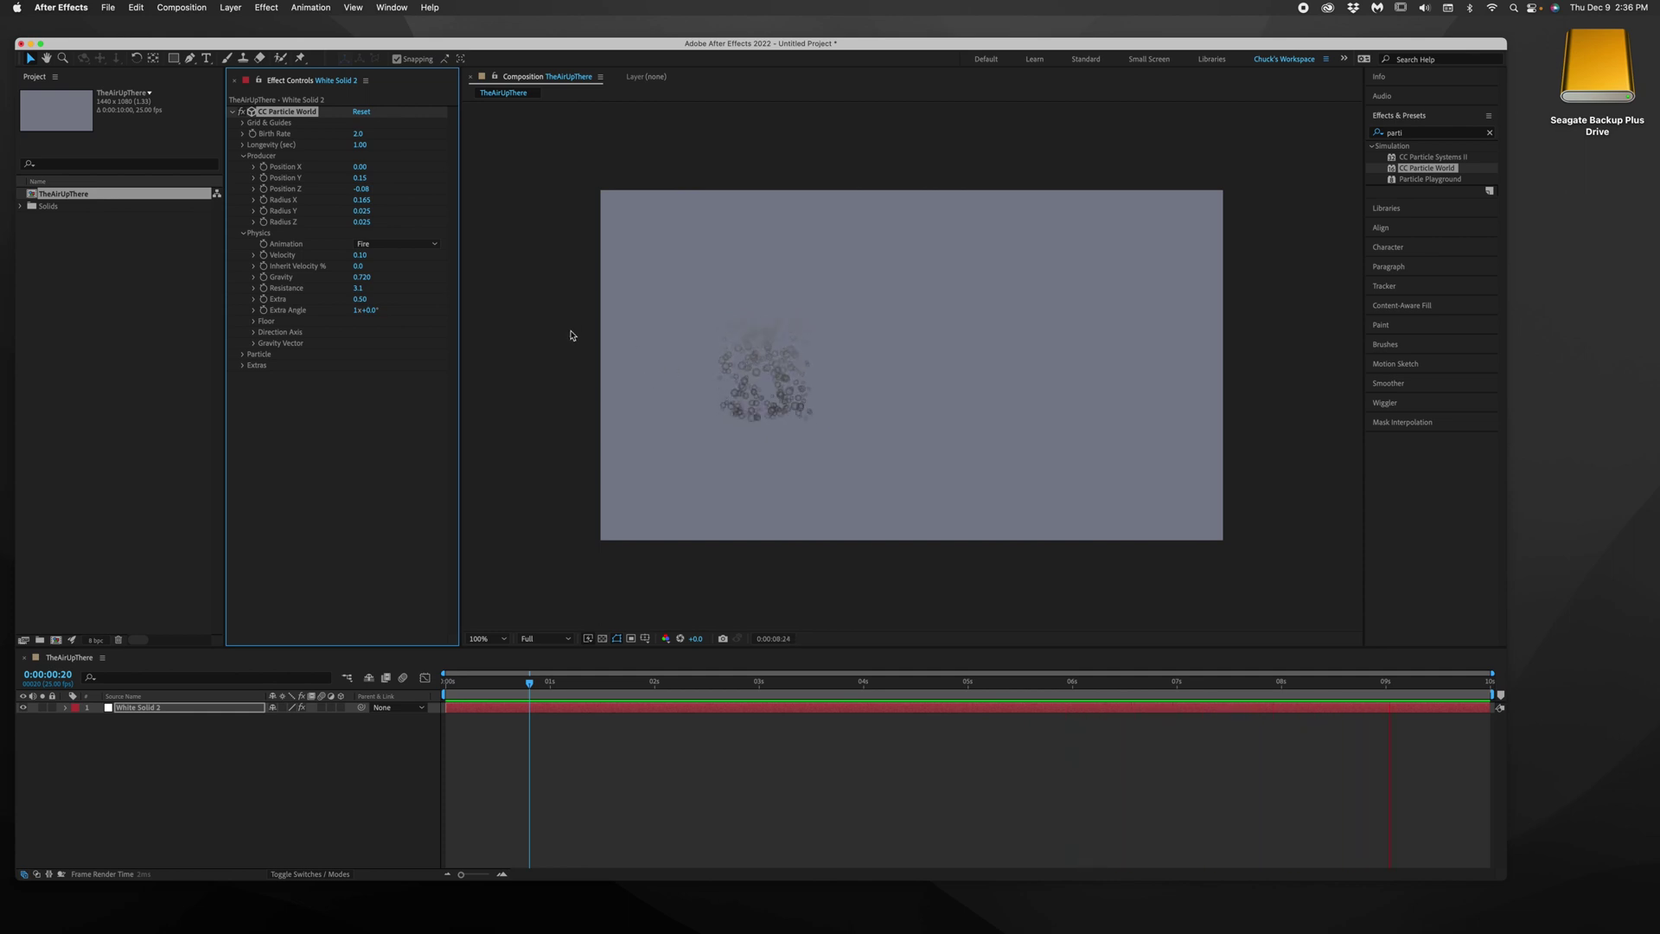
drag(358, 288, 438, 290)
key(space)
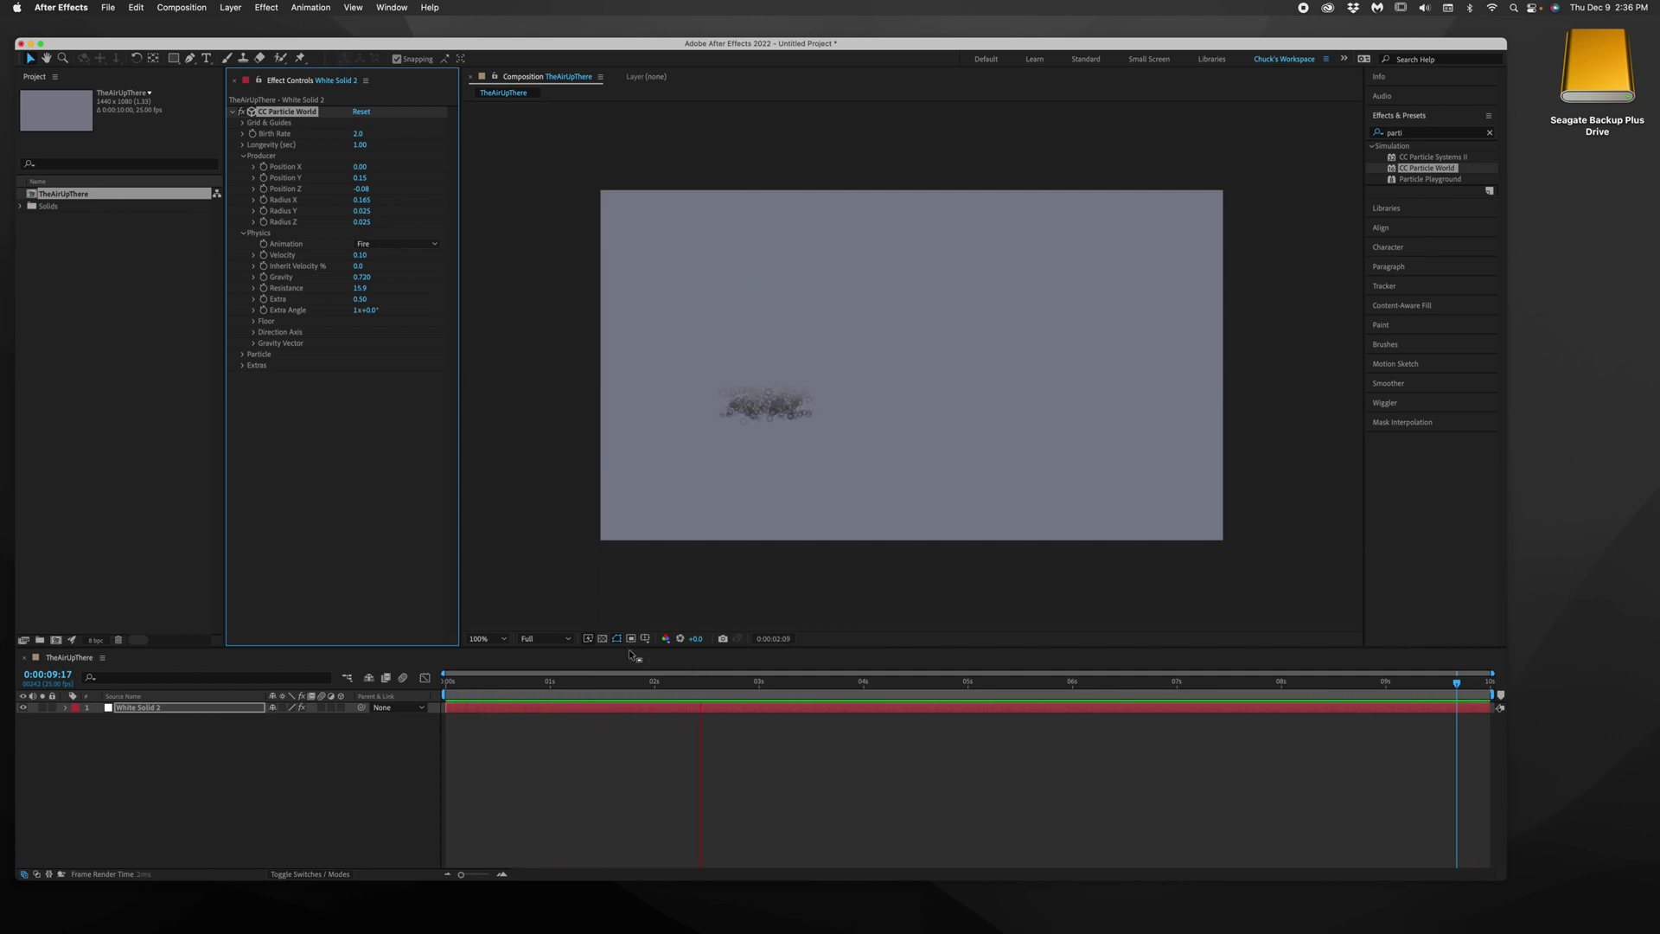
key(space)
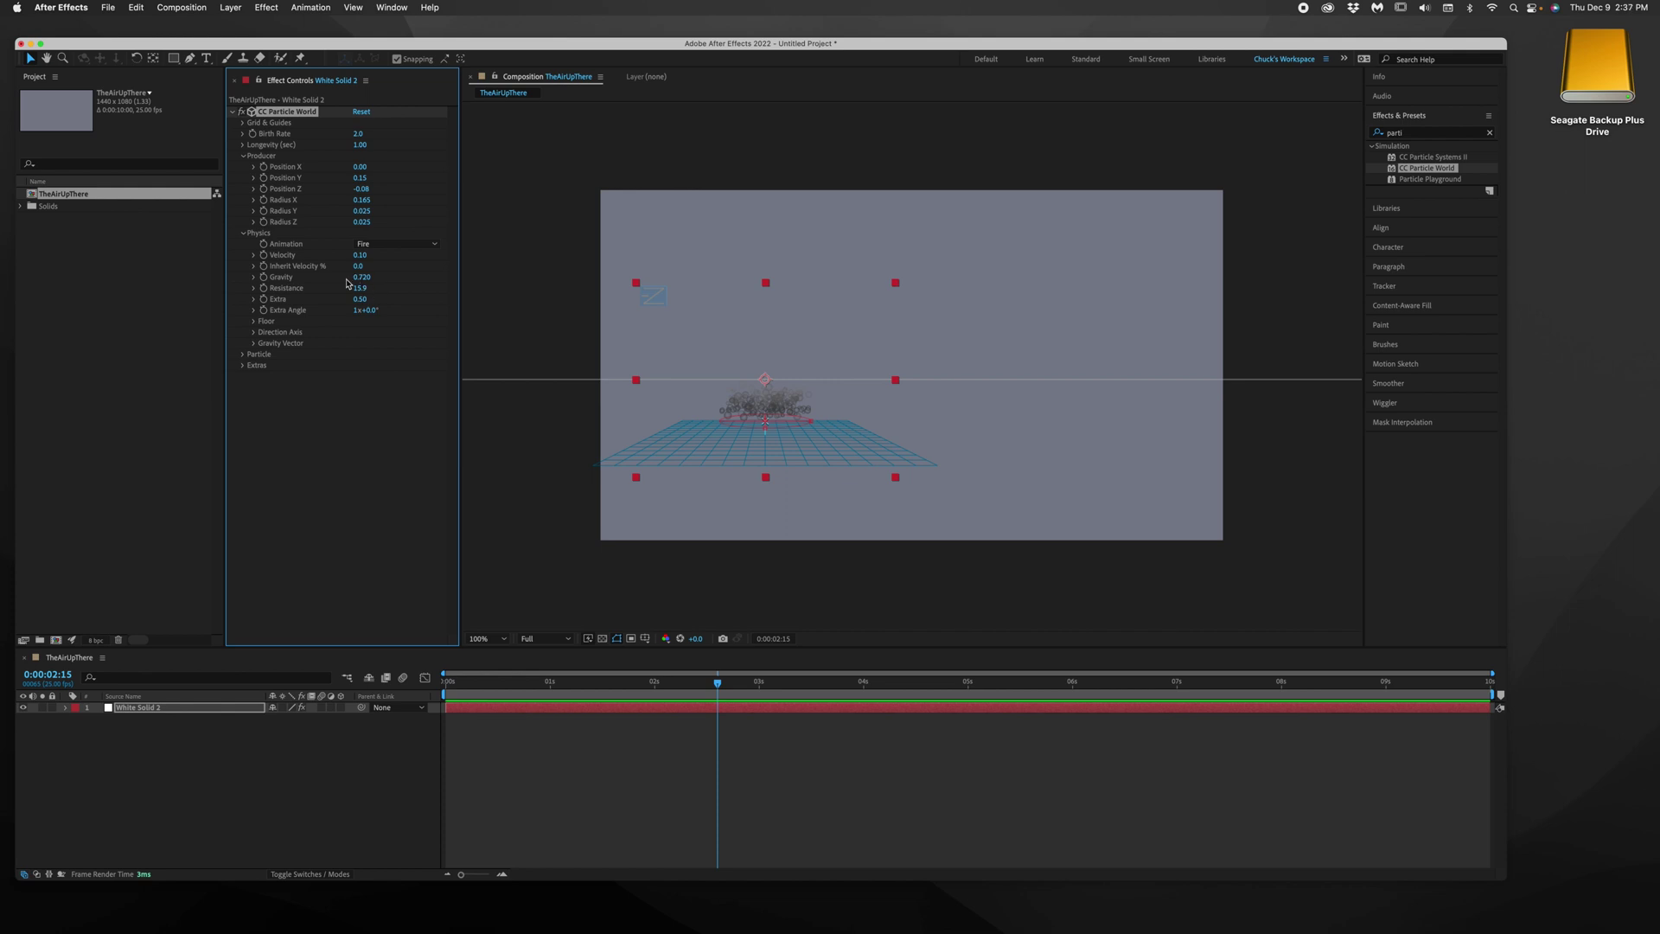
drag(358, 288, 261, 286)
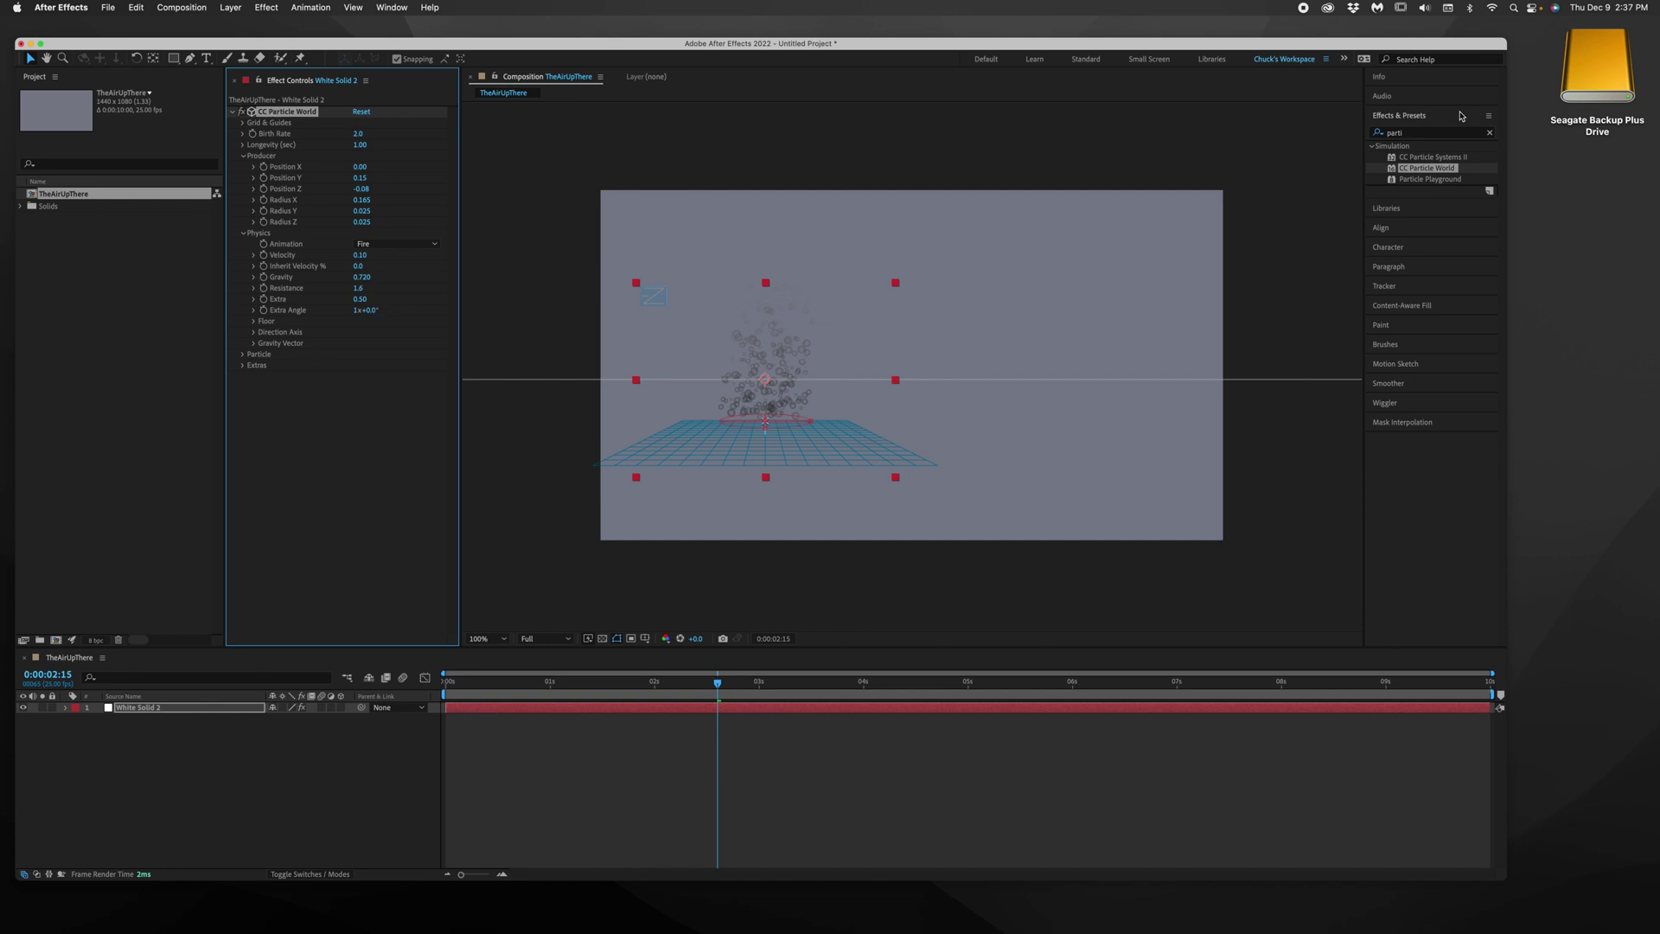
- Search 'blur' and apply Gaussian Blur to White Solid 2
click(1490, 134)
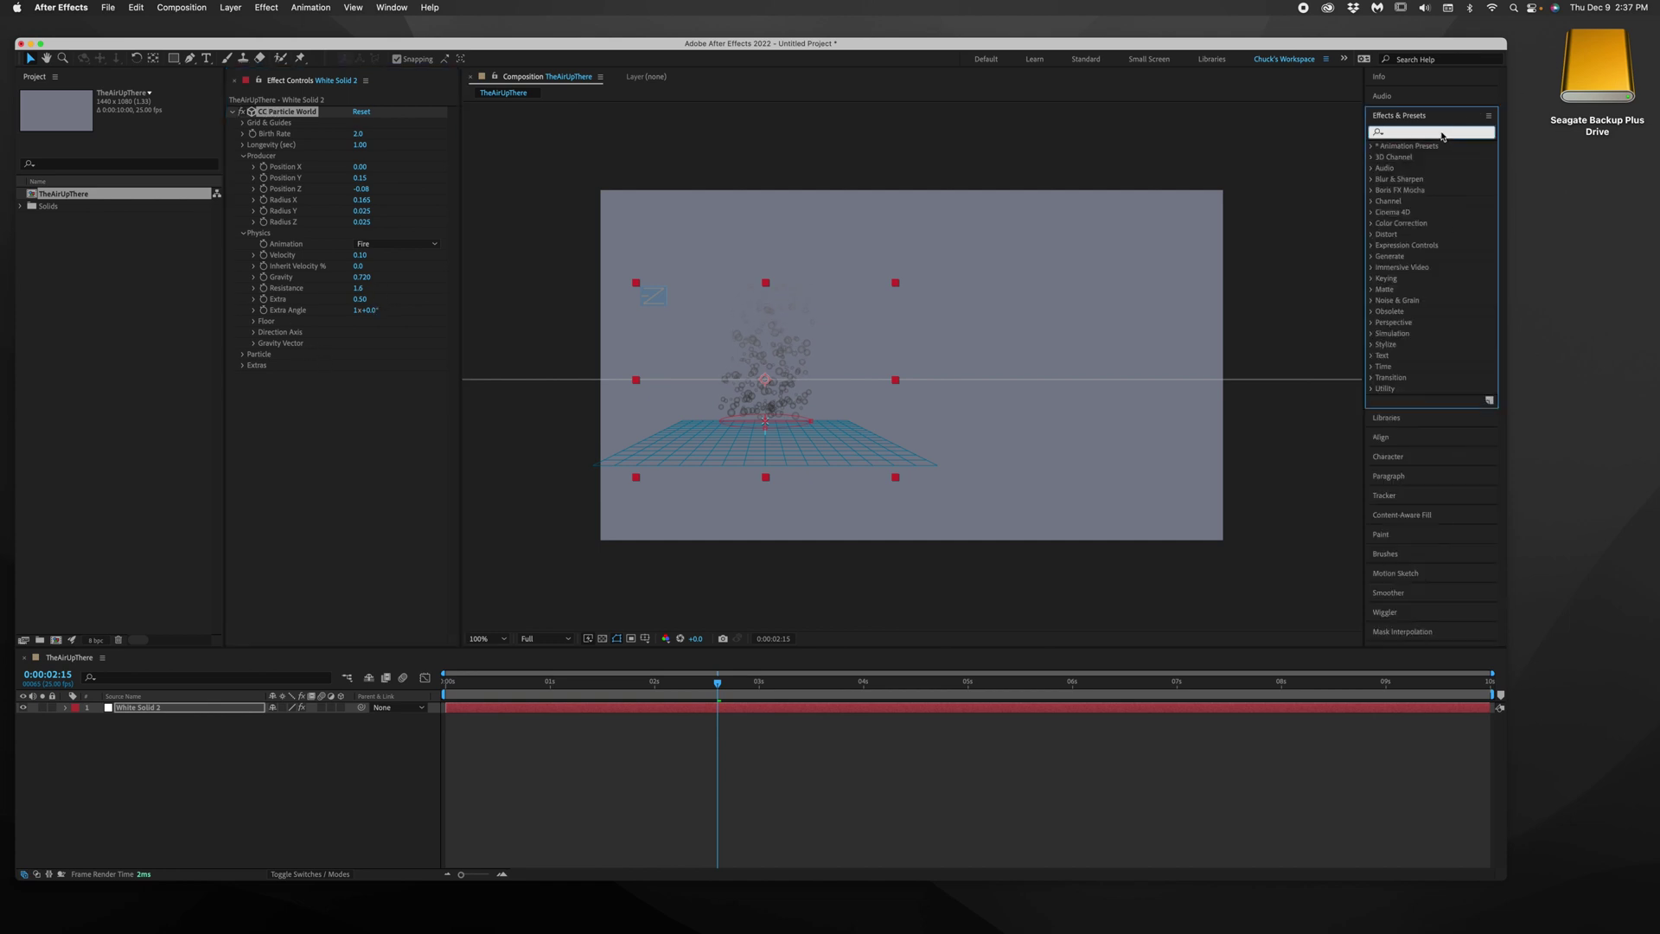
text(blur)
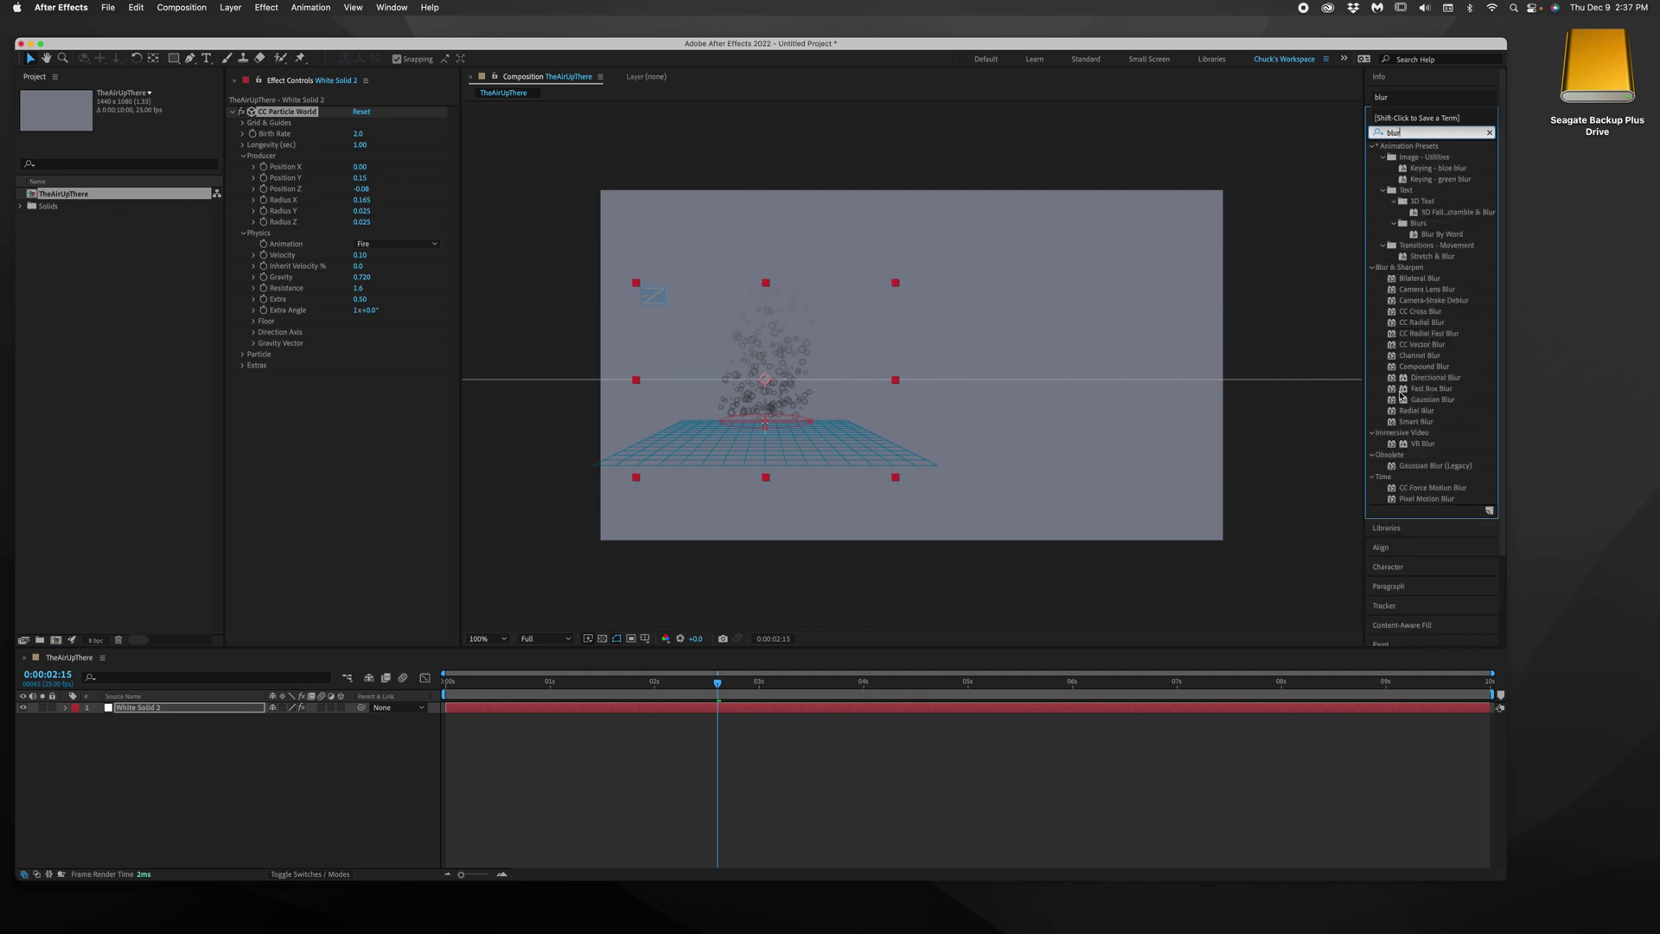
click(1440, 400)
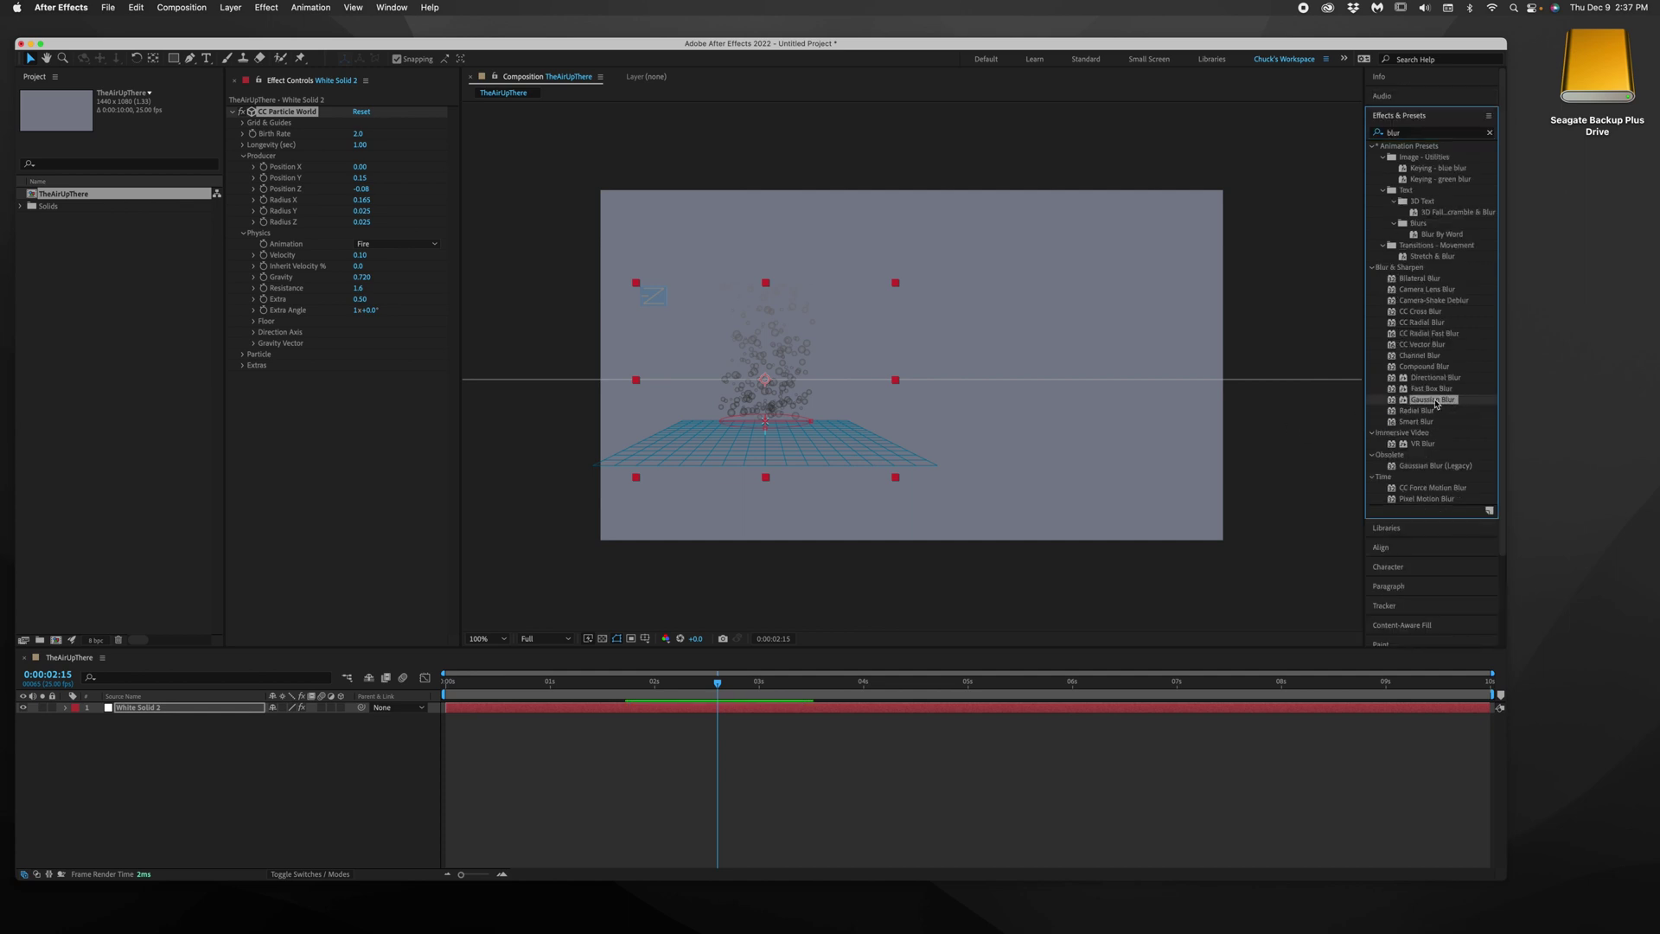
drag(1434, 399, 329, 578)
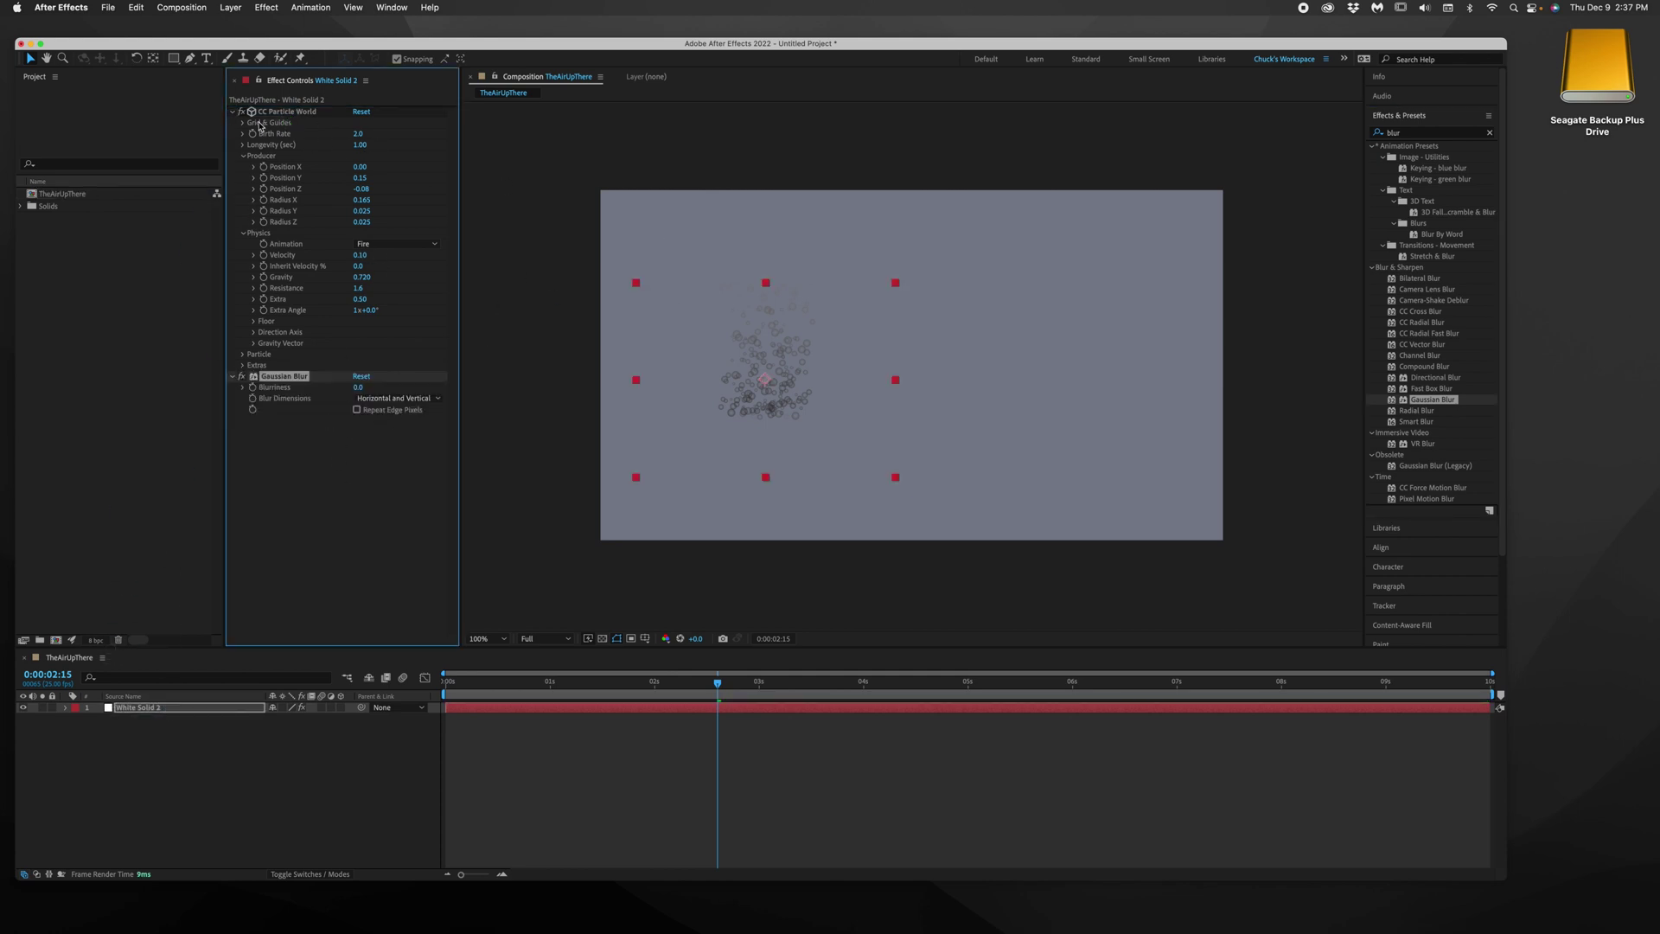
- Preview the particles softened by Gaussian Blur at Blurriness 25.0
click(232, 111)
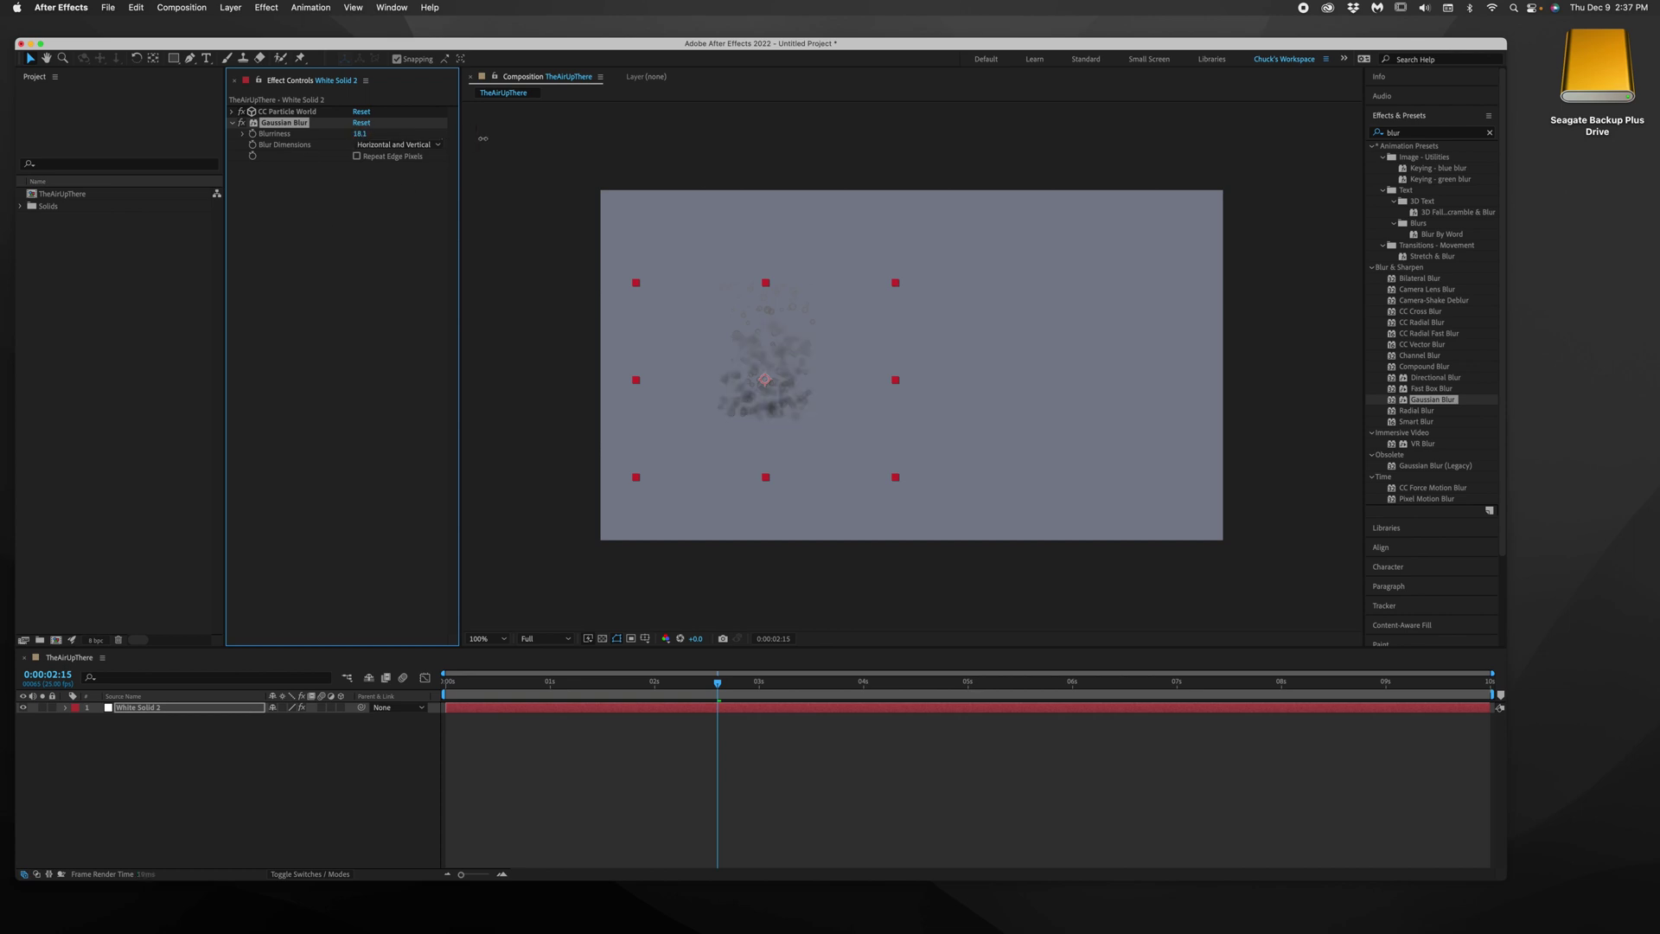
click(231, 123)
key(space)
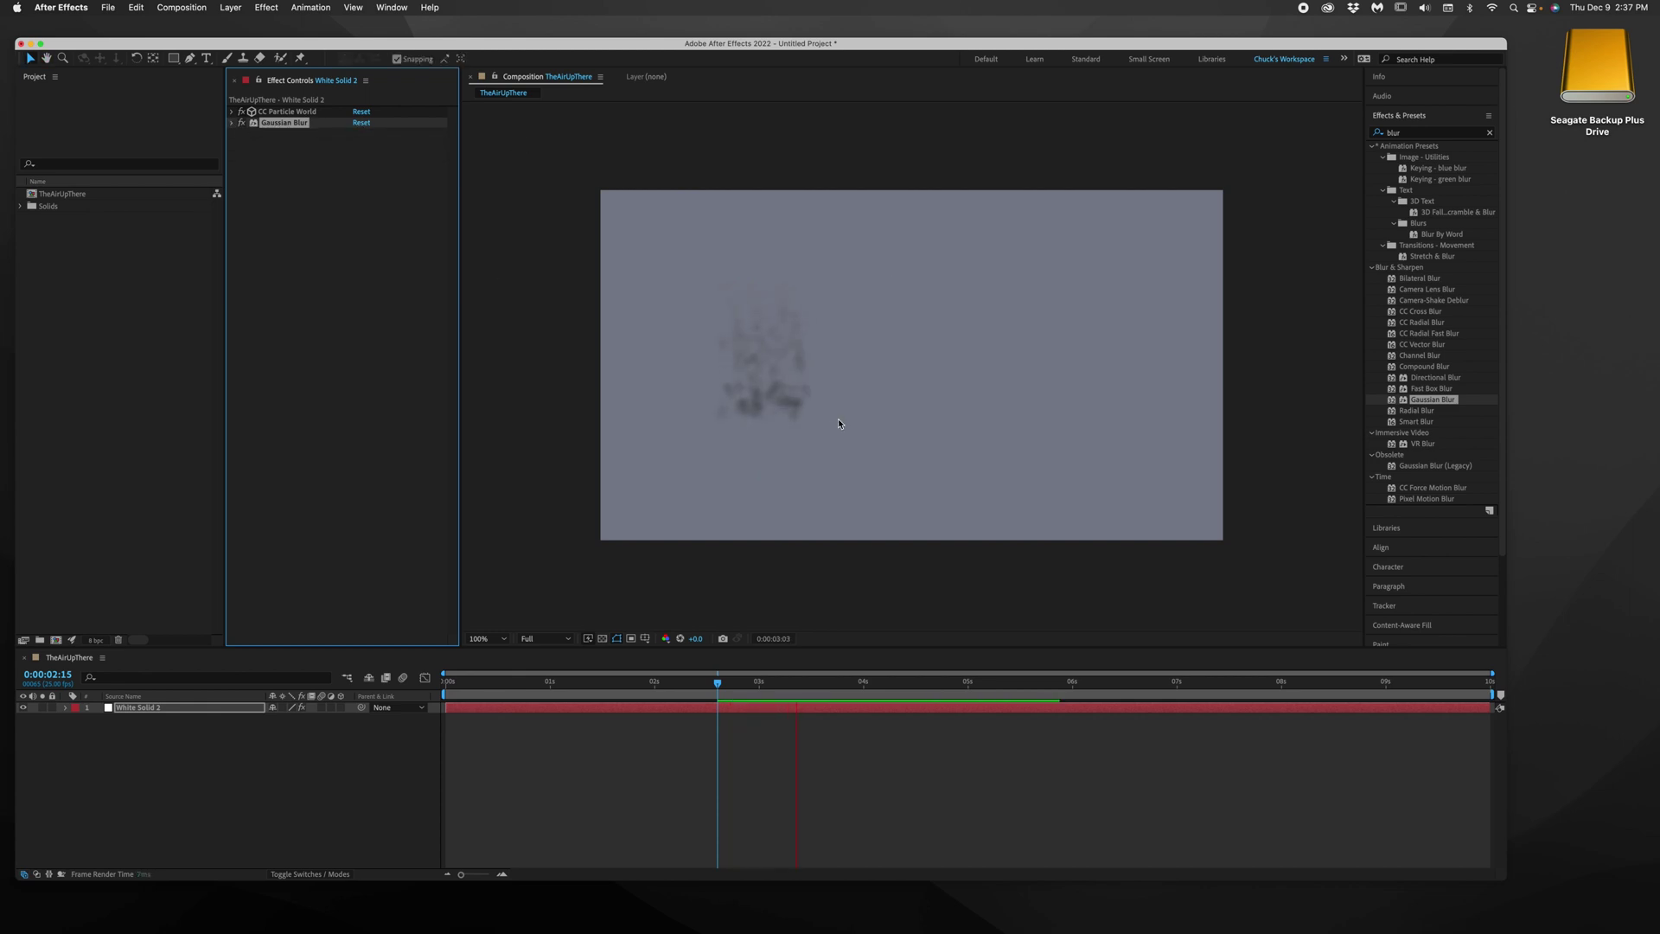
key(space)
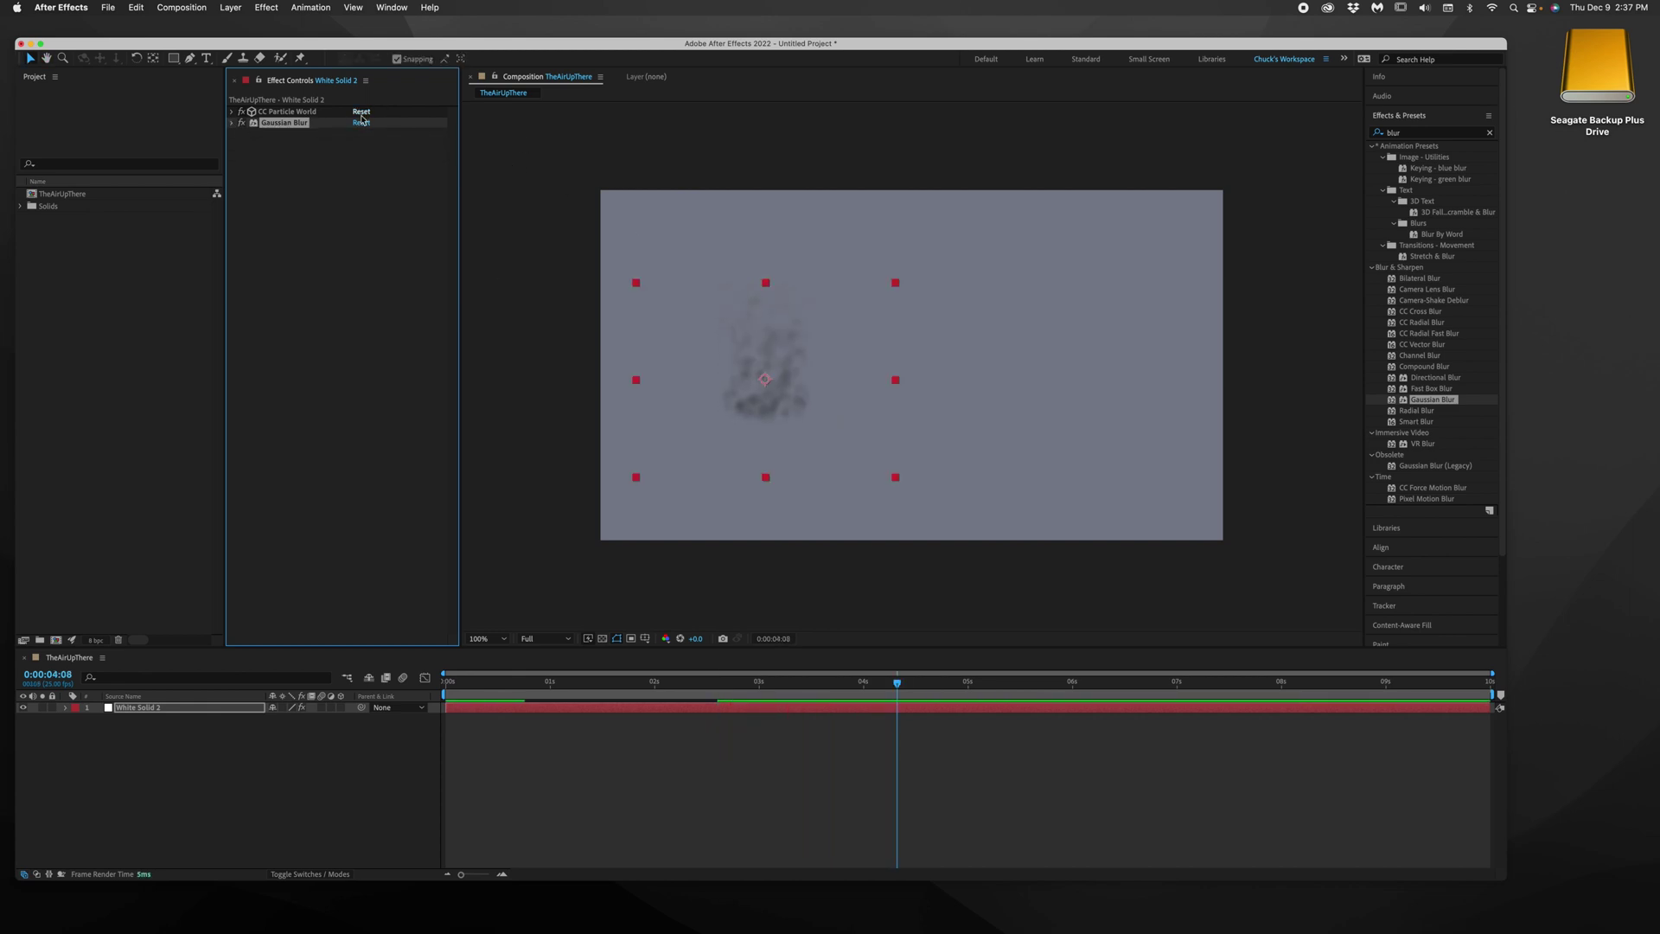
click(232, 123)
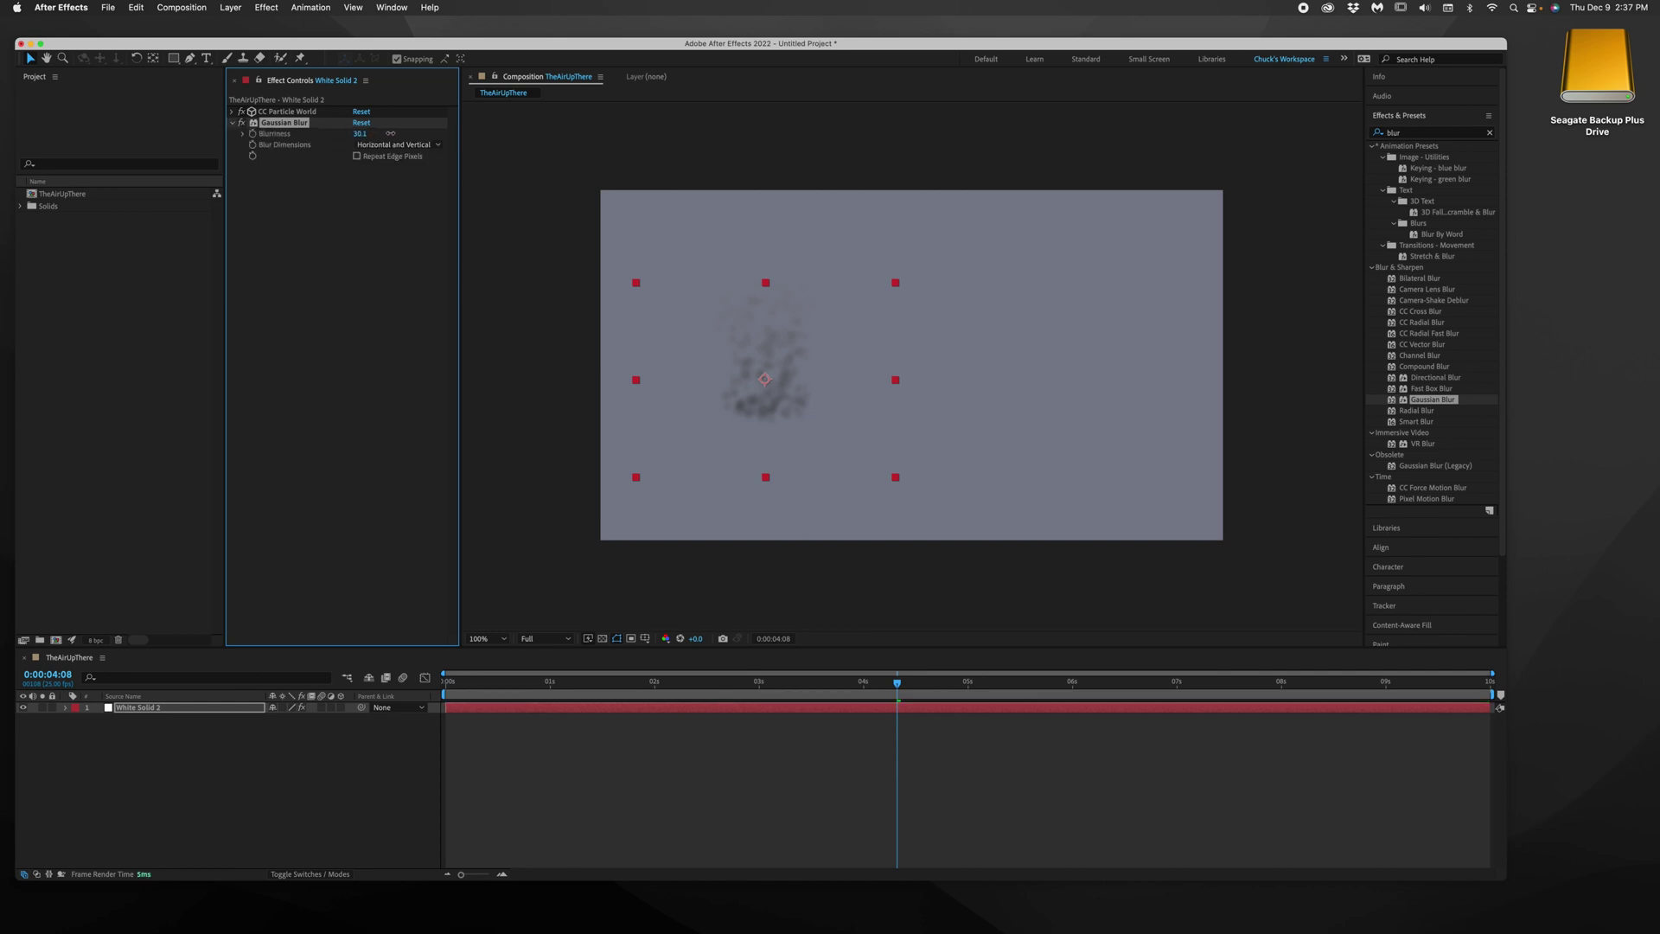
click(232, 123)
click(231, 111)
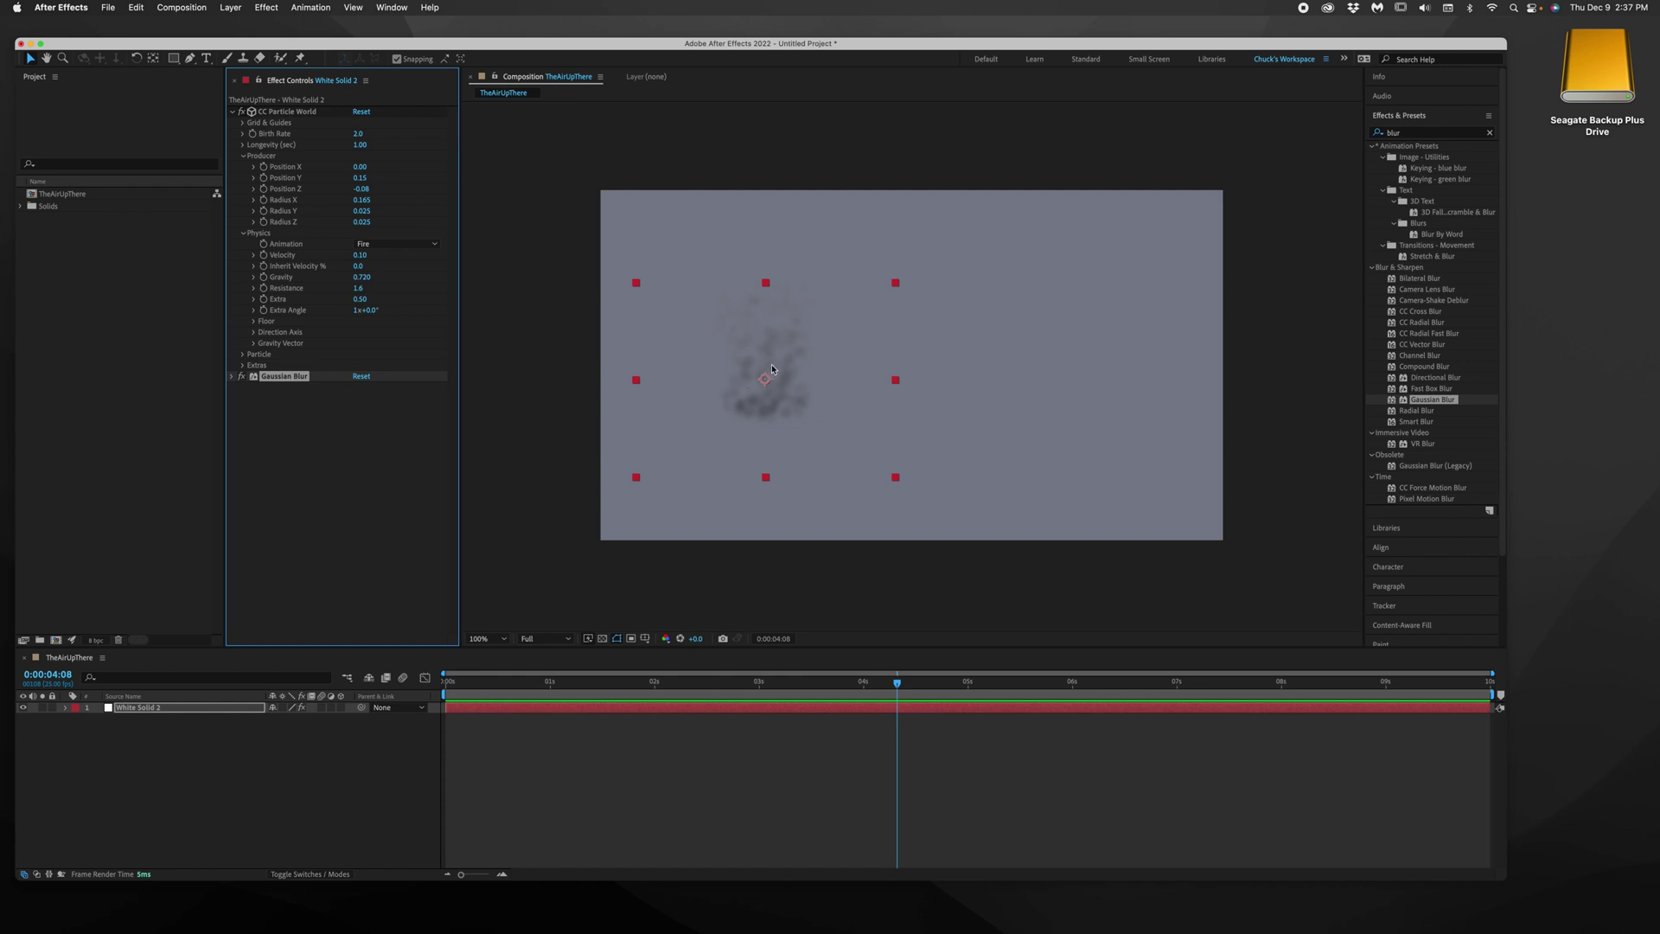
click(775, 338)
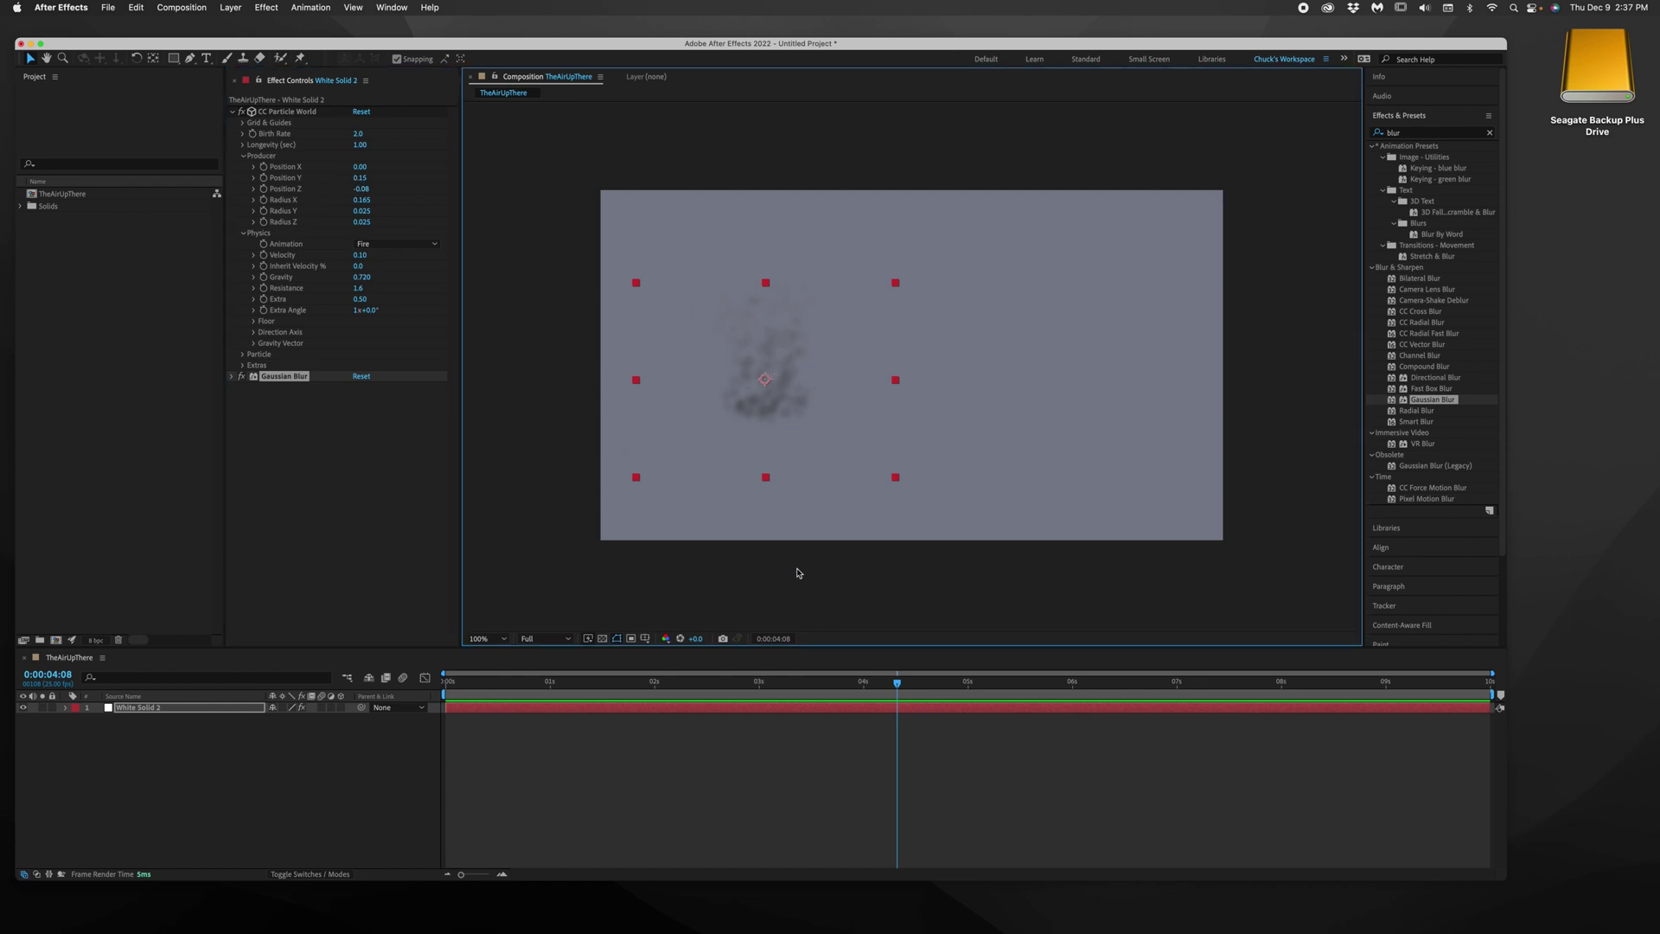
key(space)
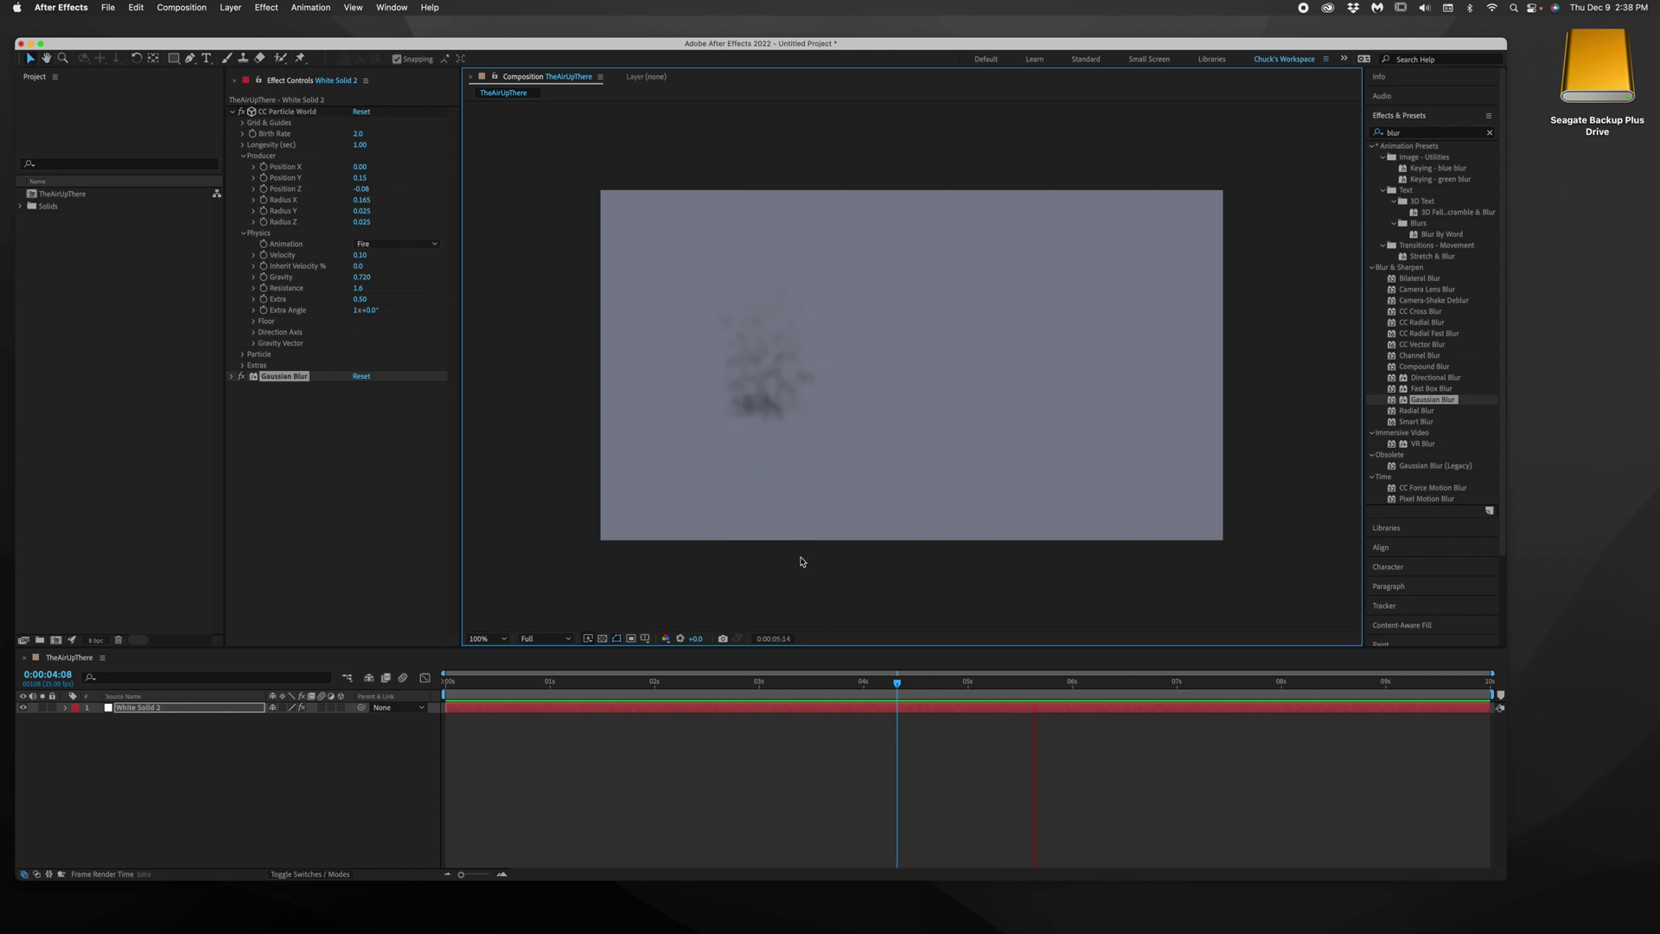
key(space)
key(space)
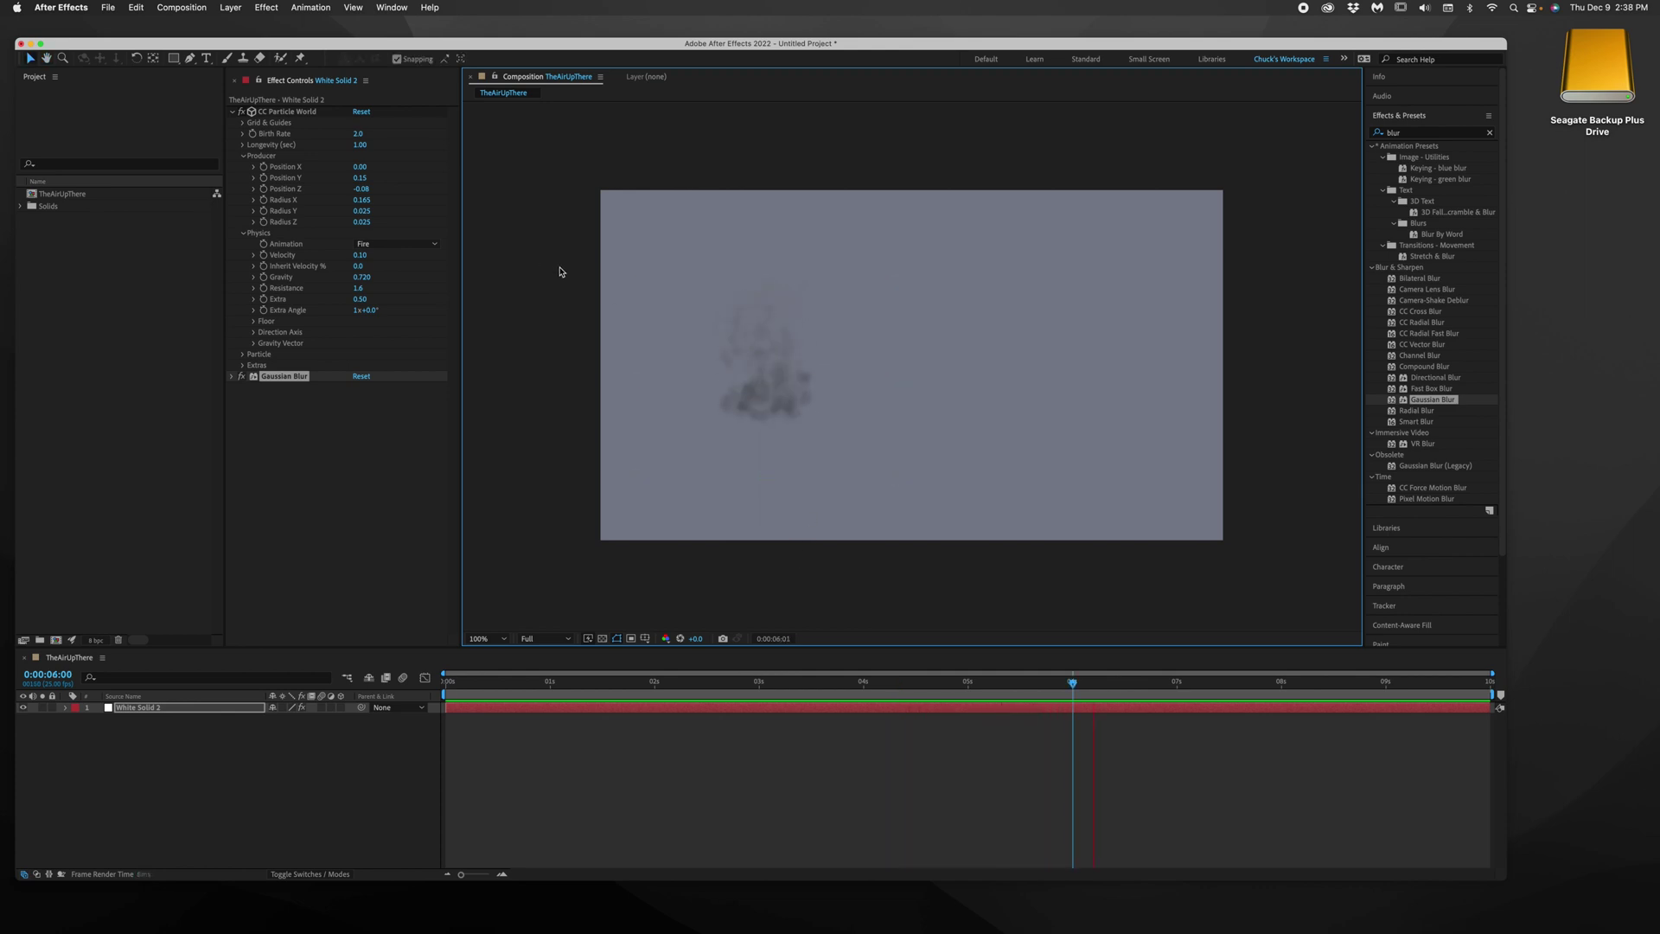
key(space)
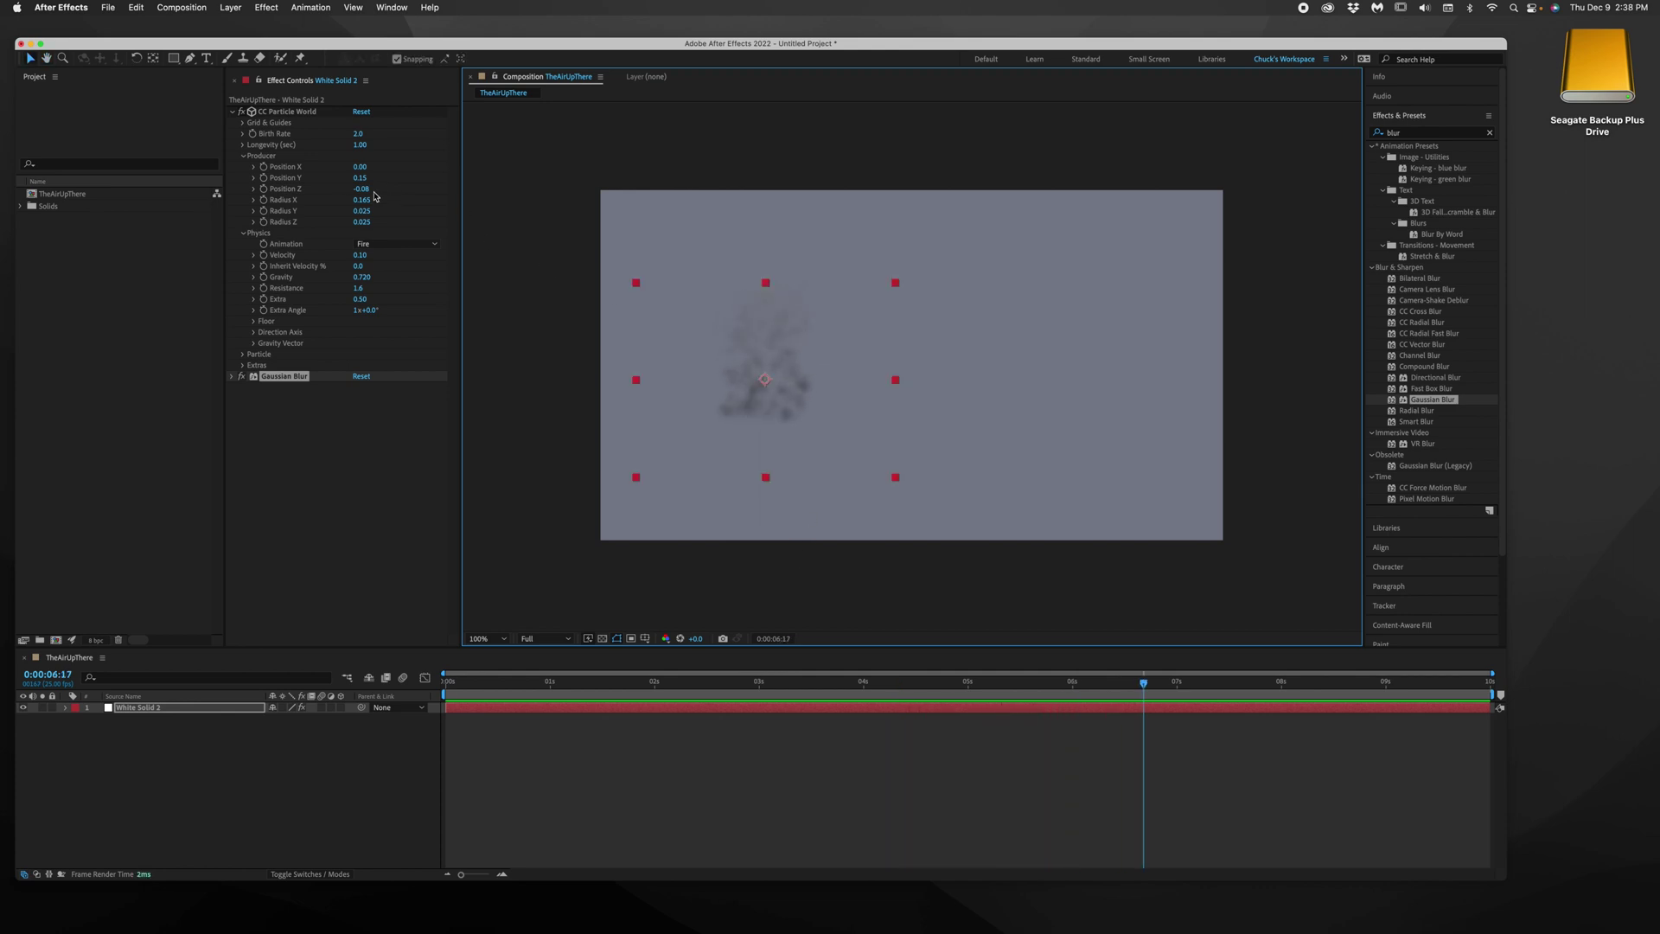
click(244, 156)
- Raise Birth Rate to 11.5 and preview the denser grey smoke
click(243, 167)
click(243, 135)
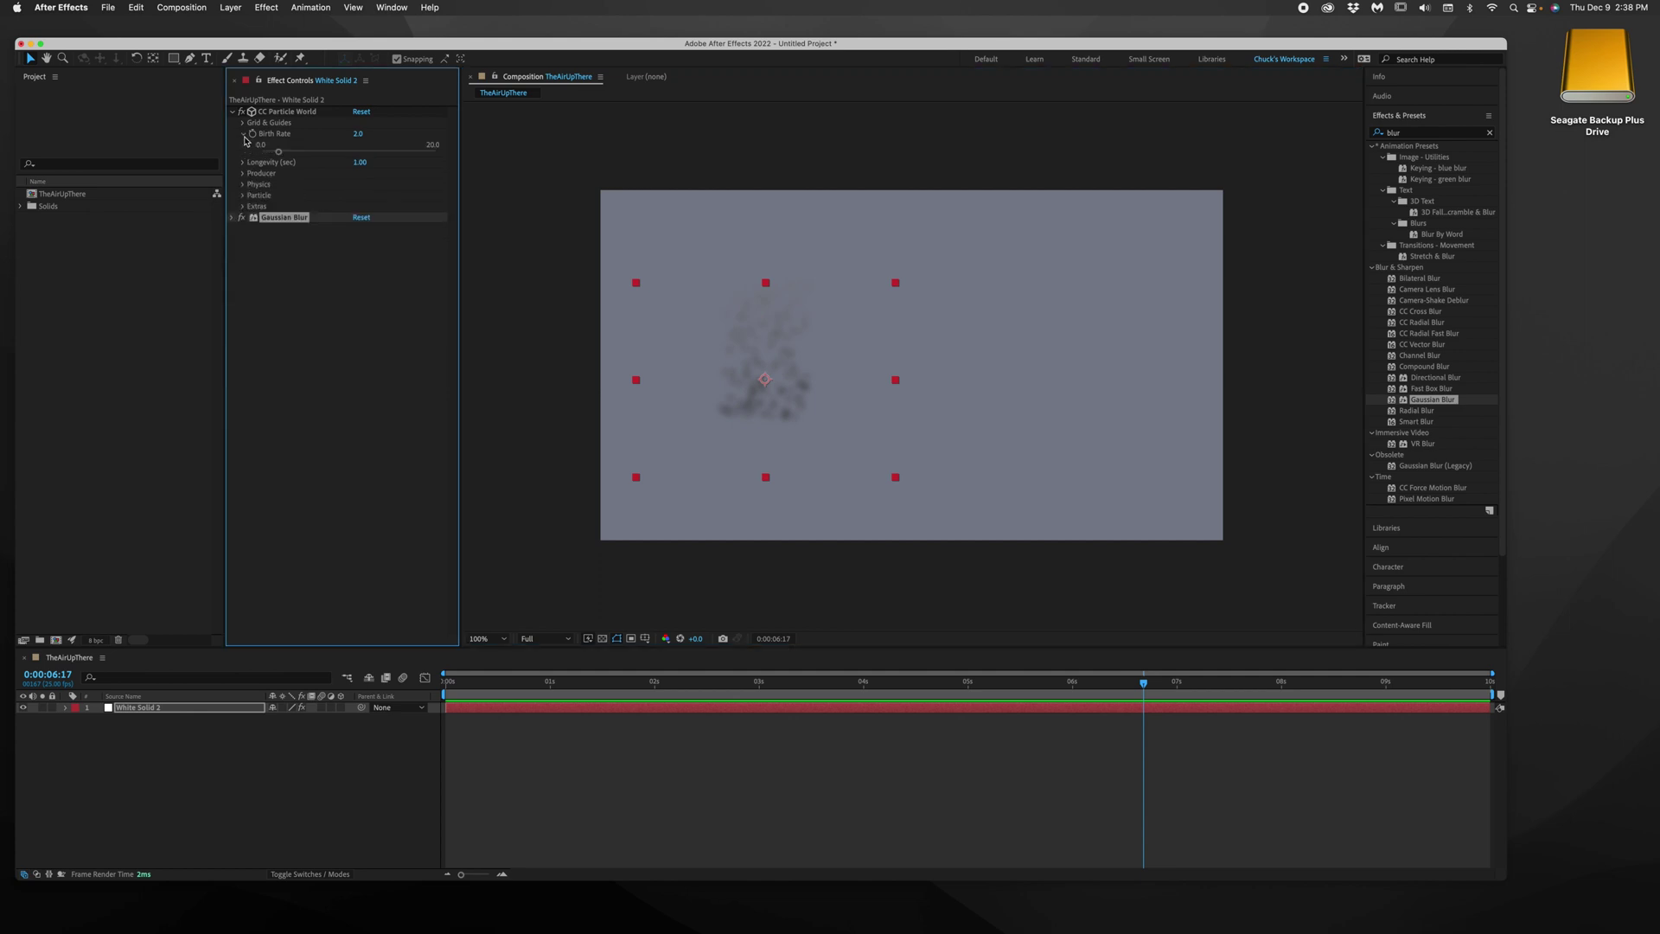
drag(278, 153, 362, 157)
key(space)
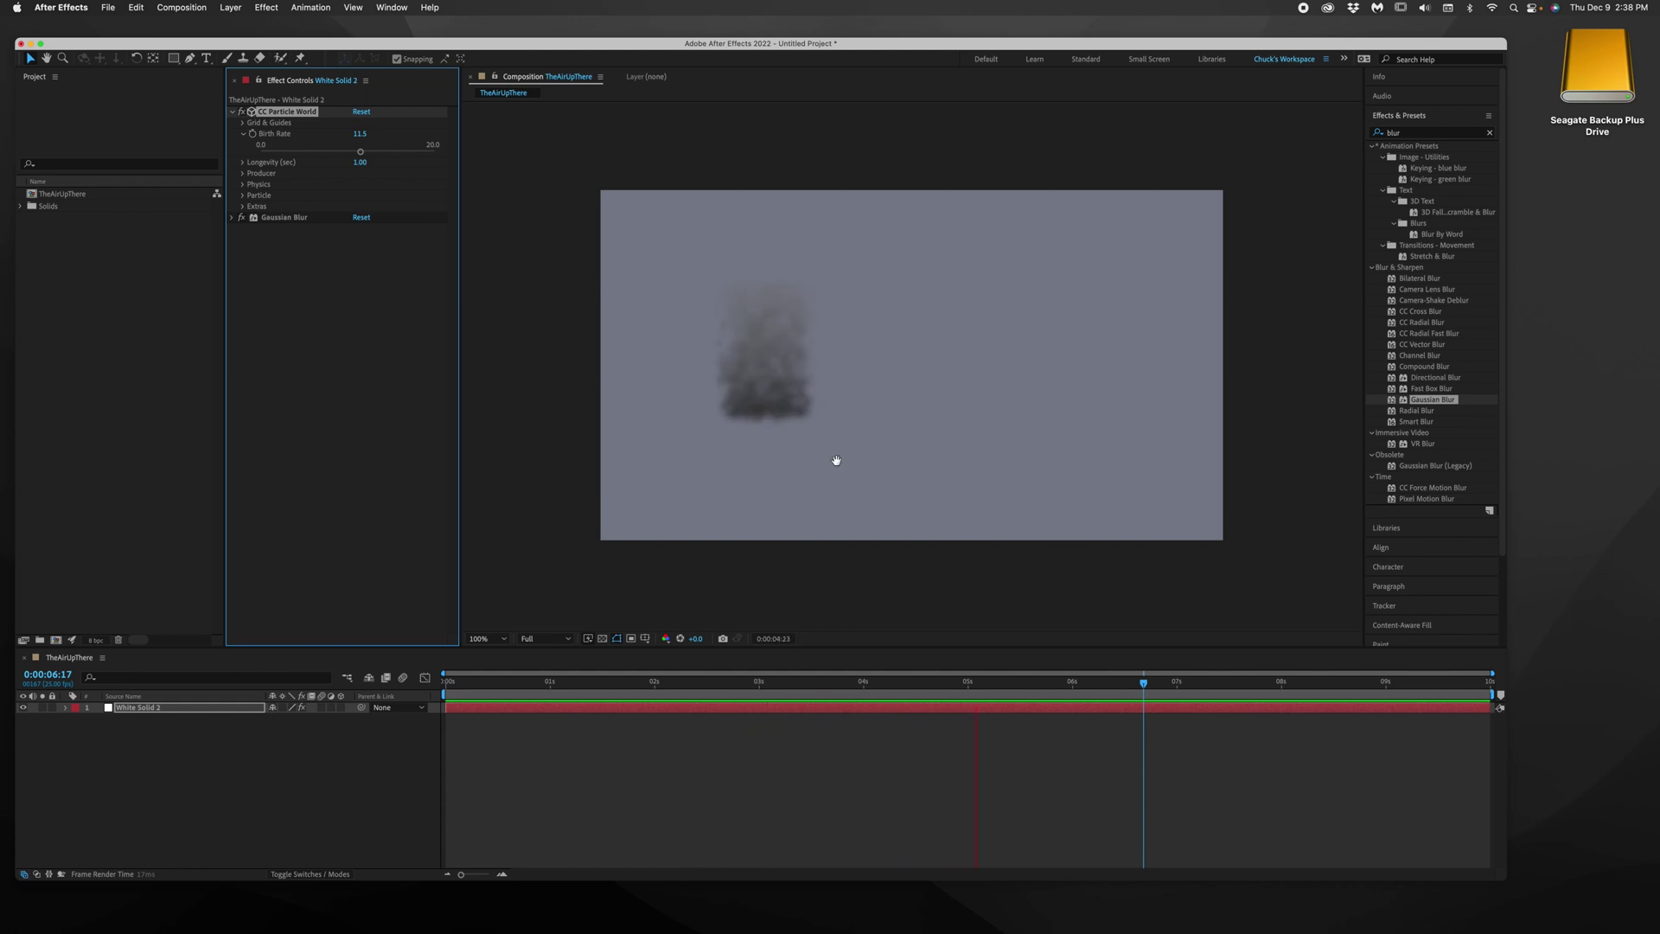
key(space)
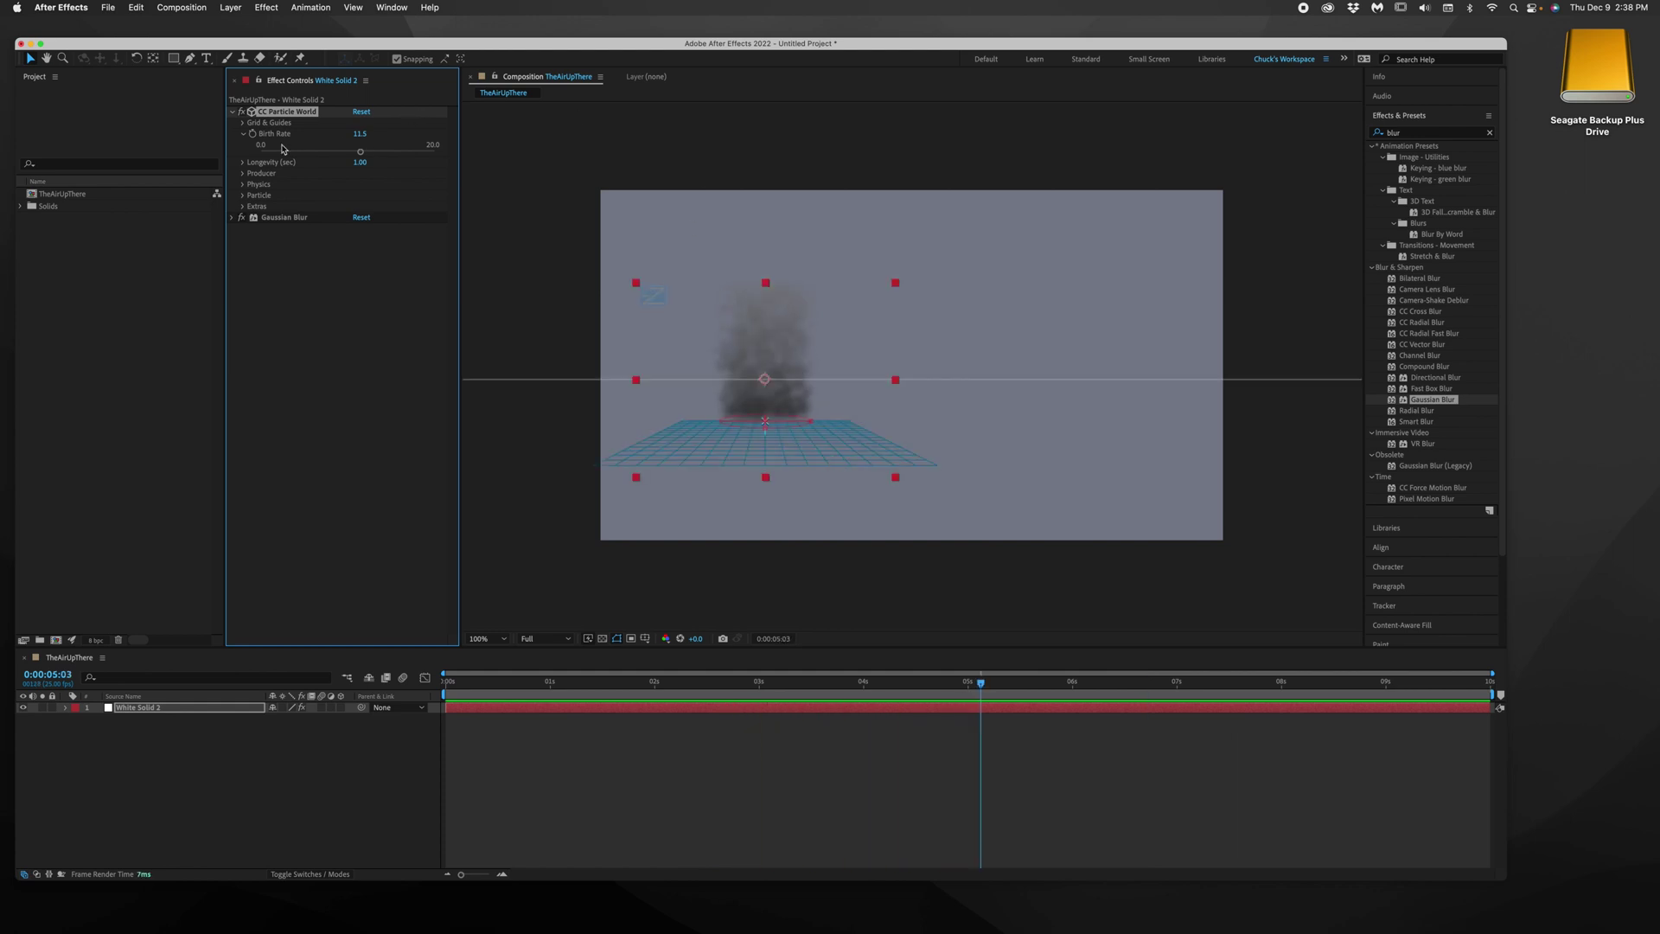
click(244, 135)
click(243, 145)
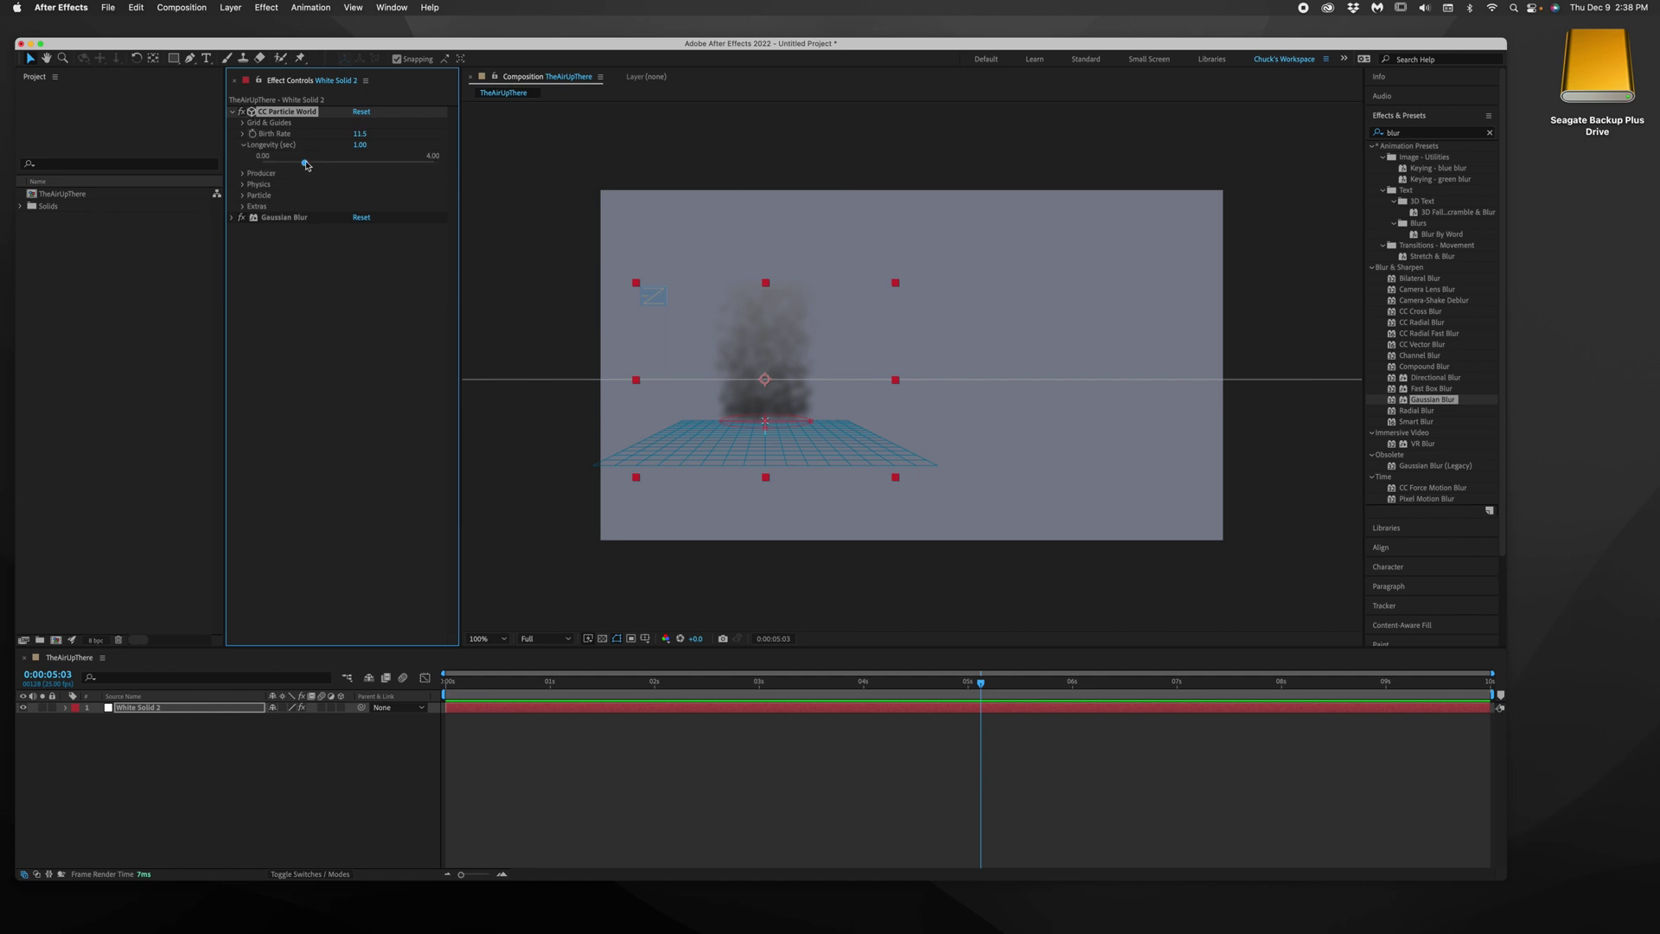
- Try Longevity values from 0.60 upward, settling at about 1.3 seconds
mouse_move(305, 166)
mouse_down()
mouse_move(357, 165)
mouse_move(289, 166)
mouse_up()
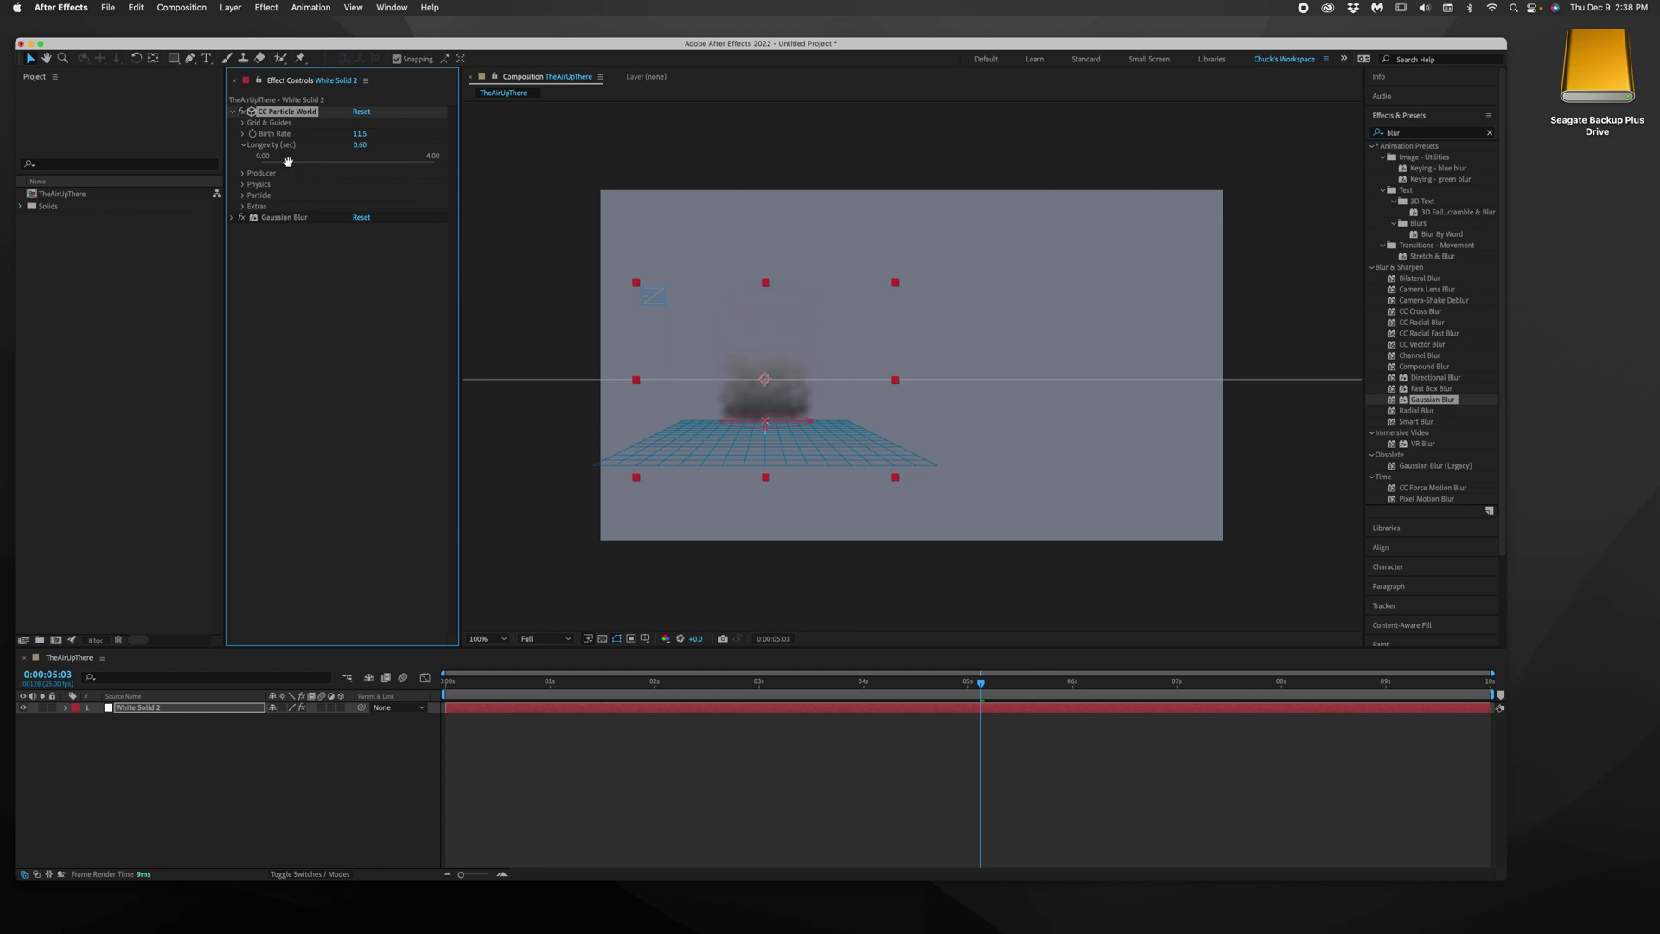
drag(288, 162, 287, 164)
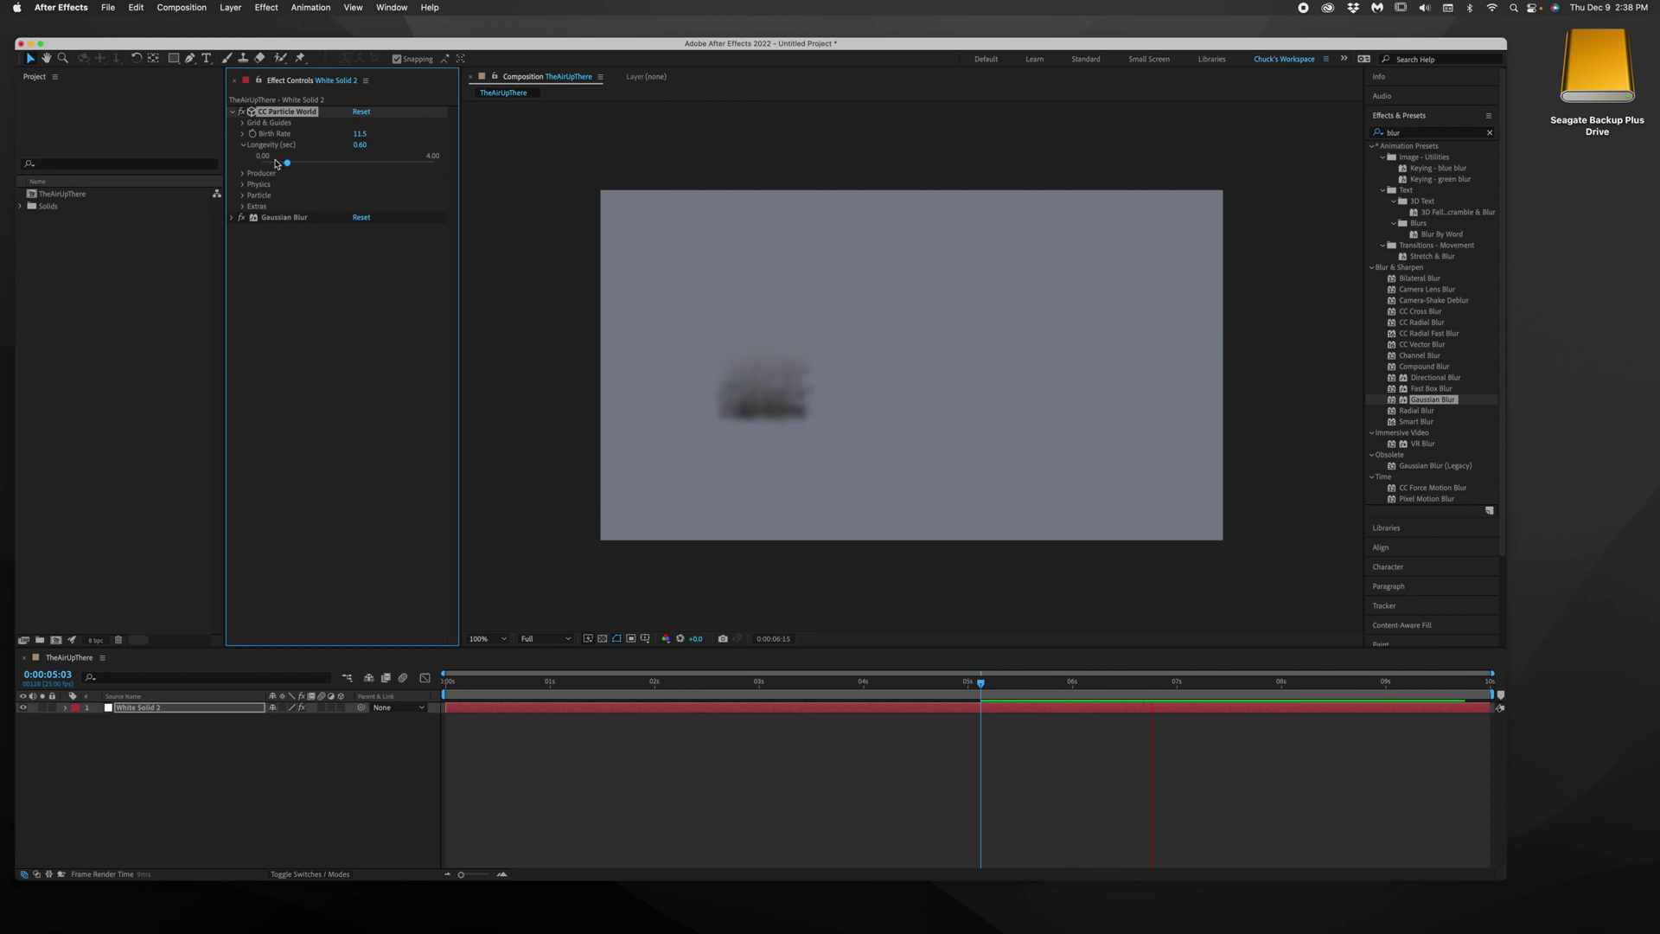
drag(287, 163, 356, 166)
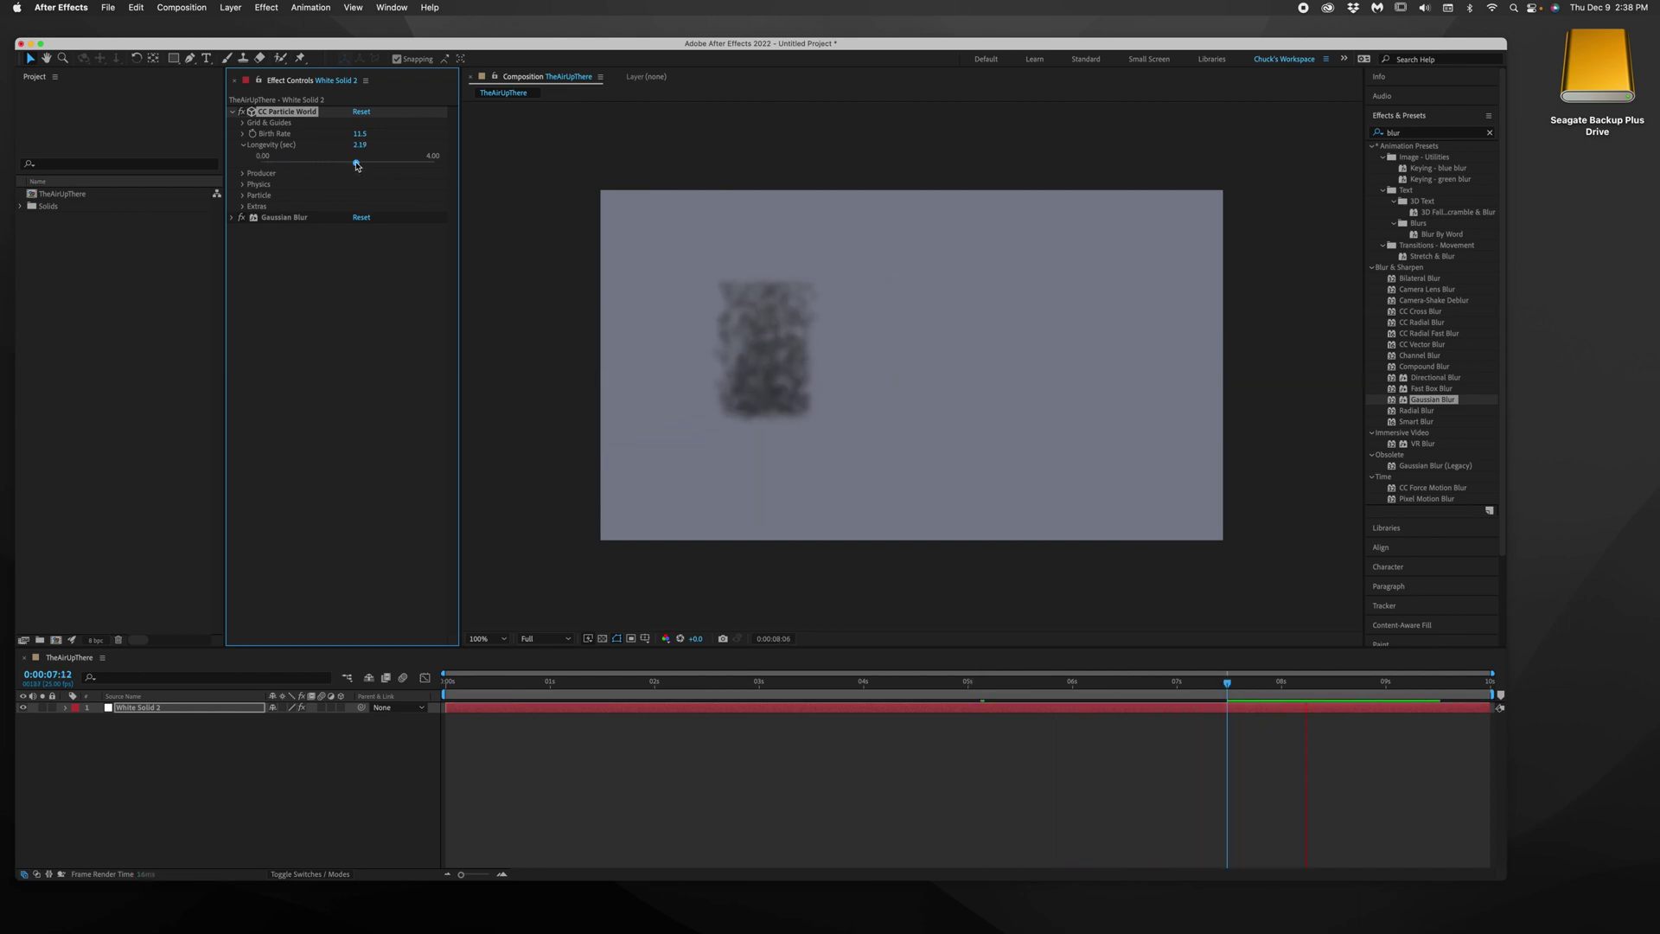
click(359, 169)
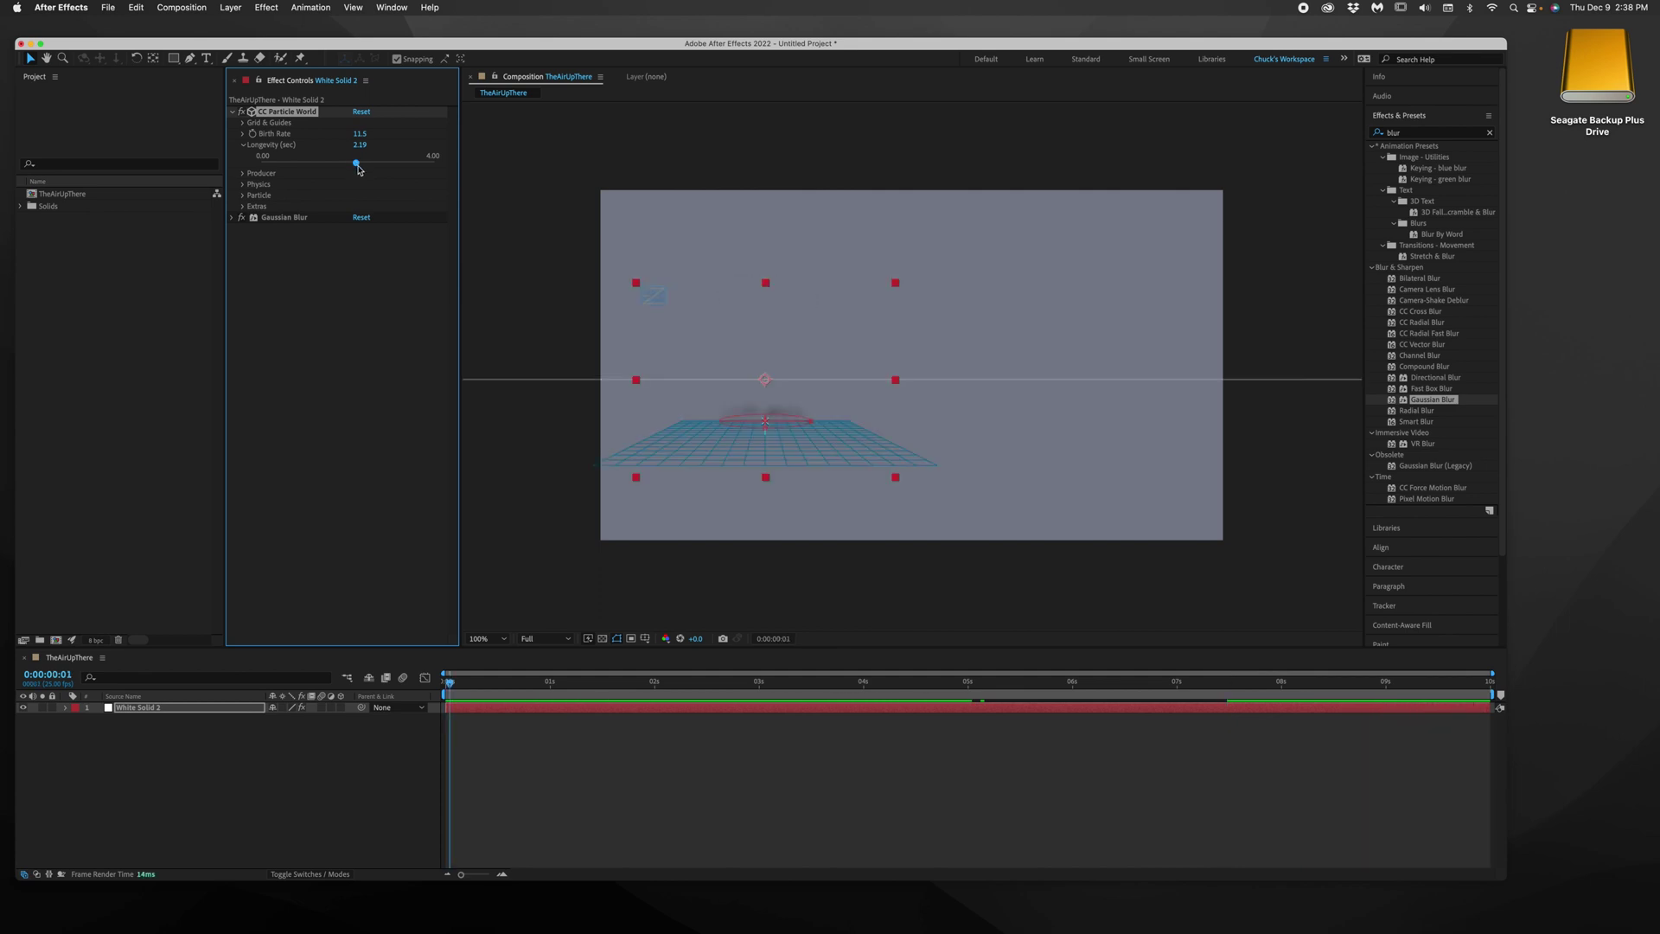
drag(358, 166, 326, 166)
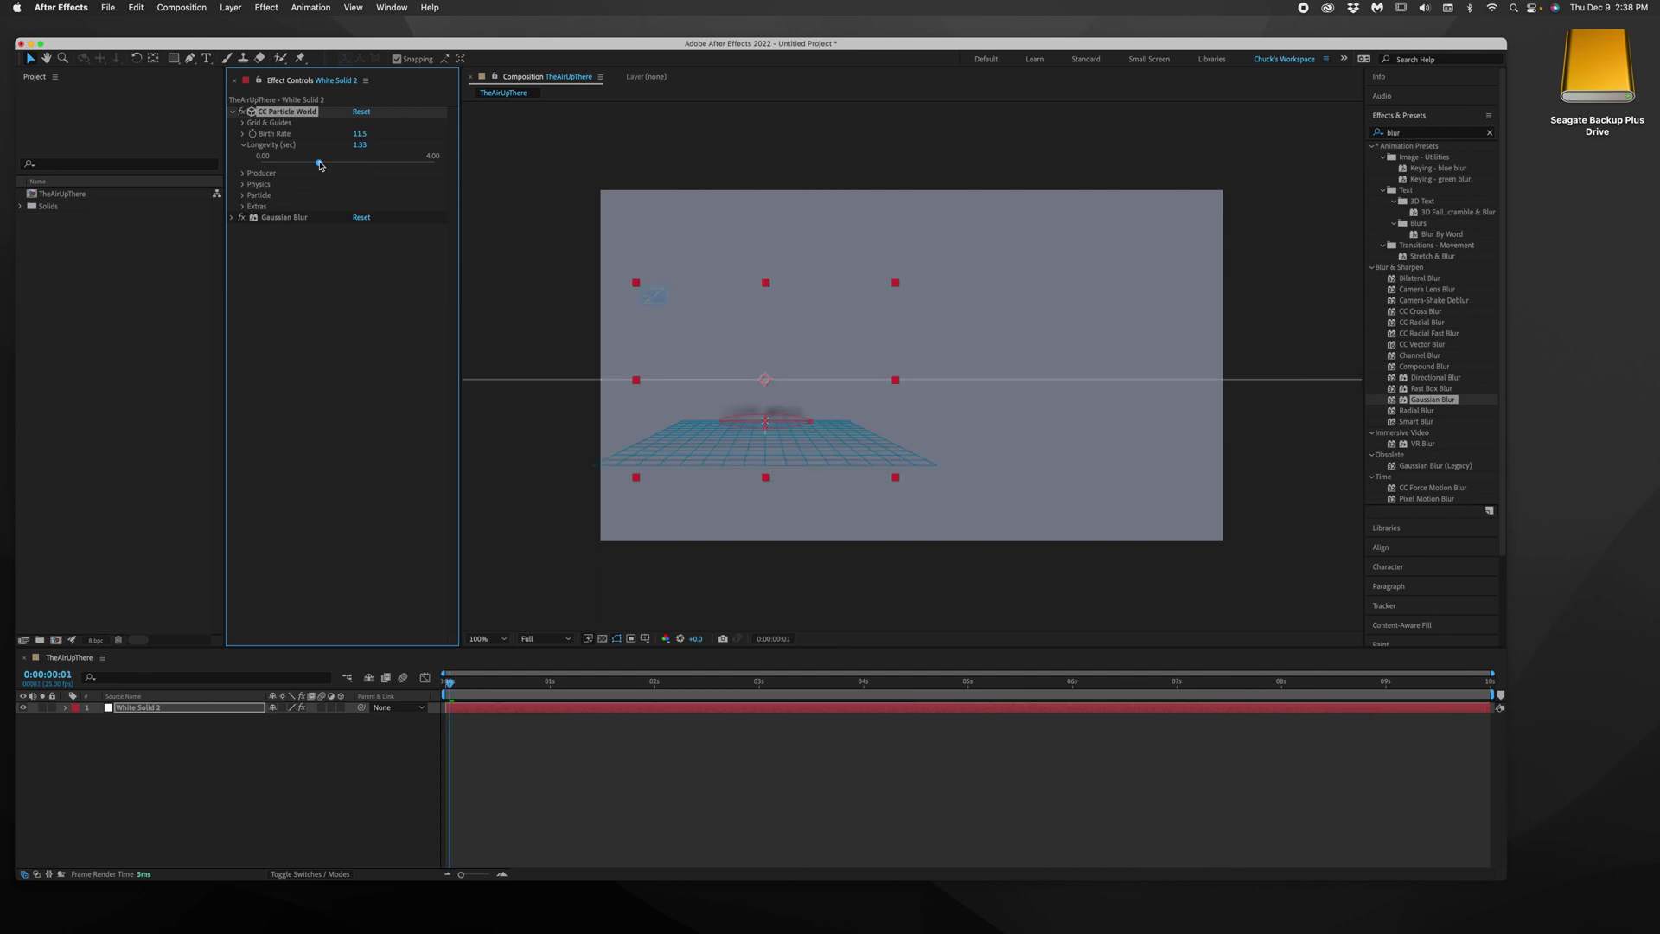
click(243, 144)
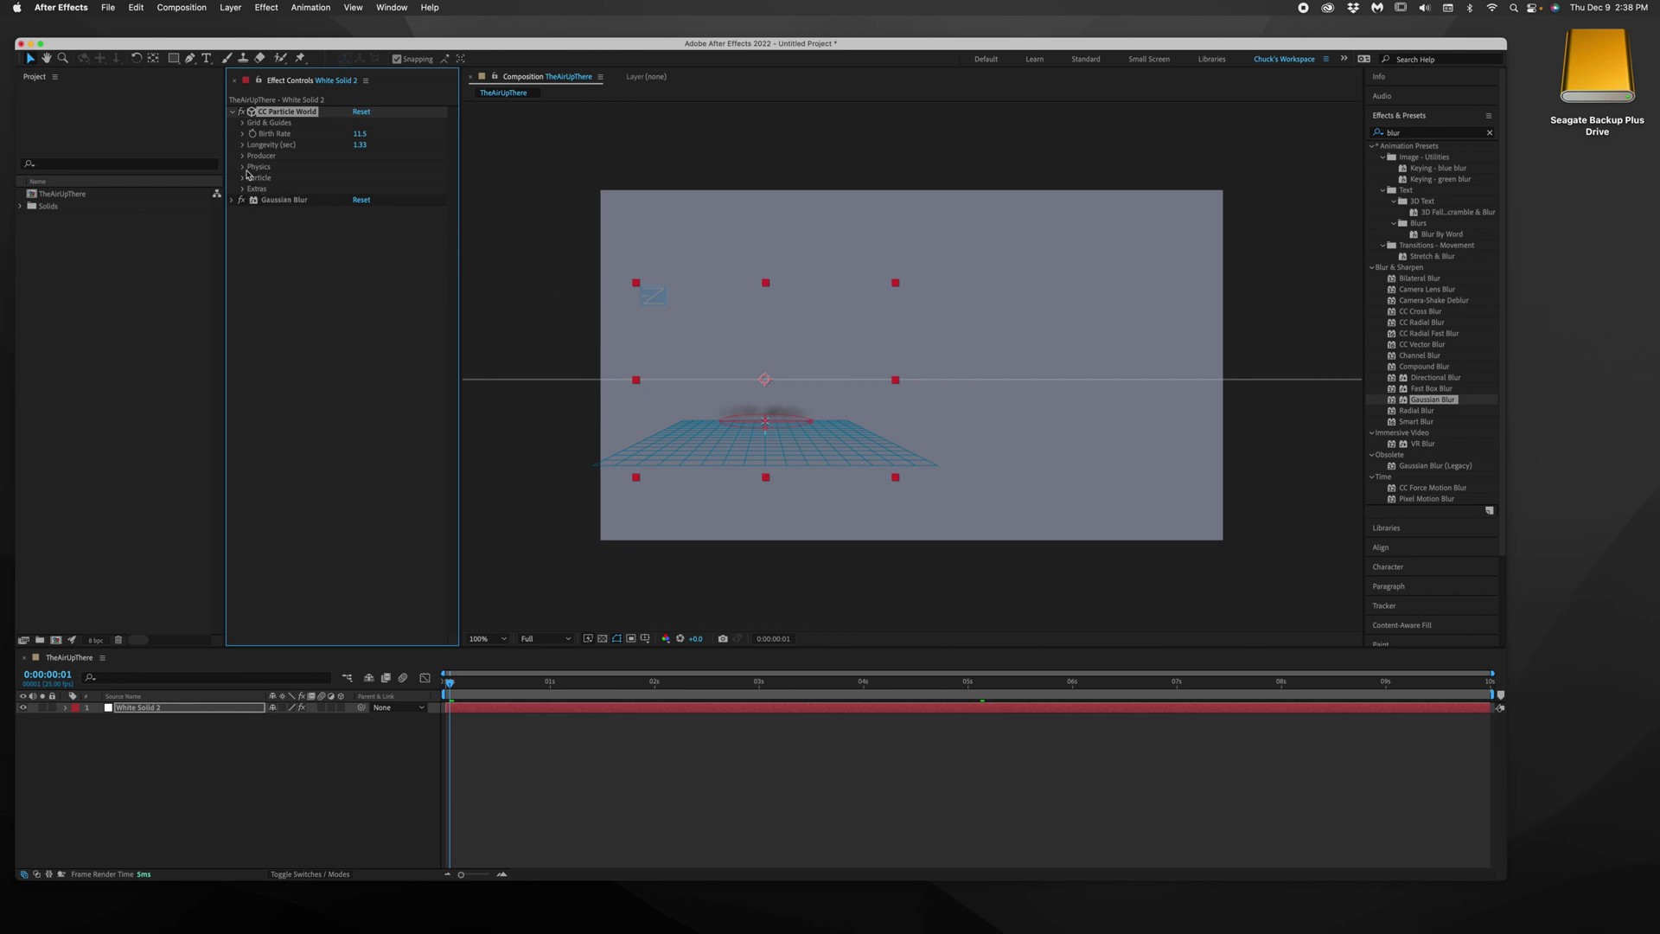
- Switch the CC Particle World animation type to Twirly and preview the motion
click(243, 167)
click(382, 178)
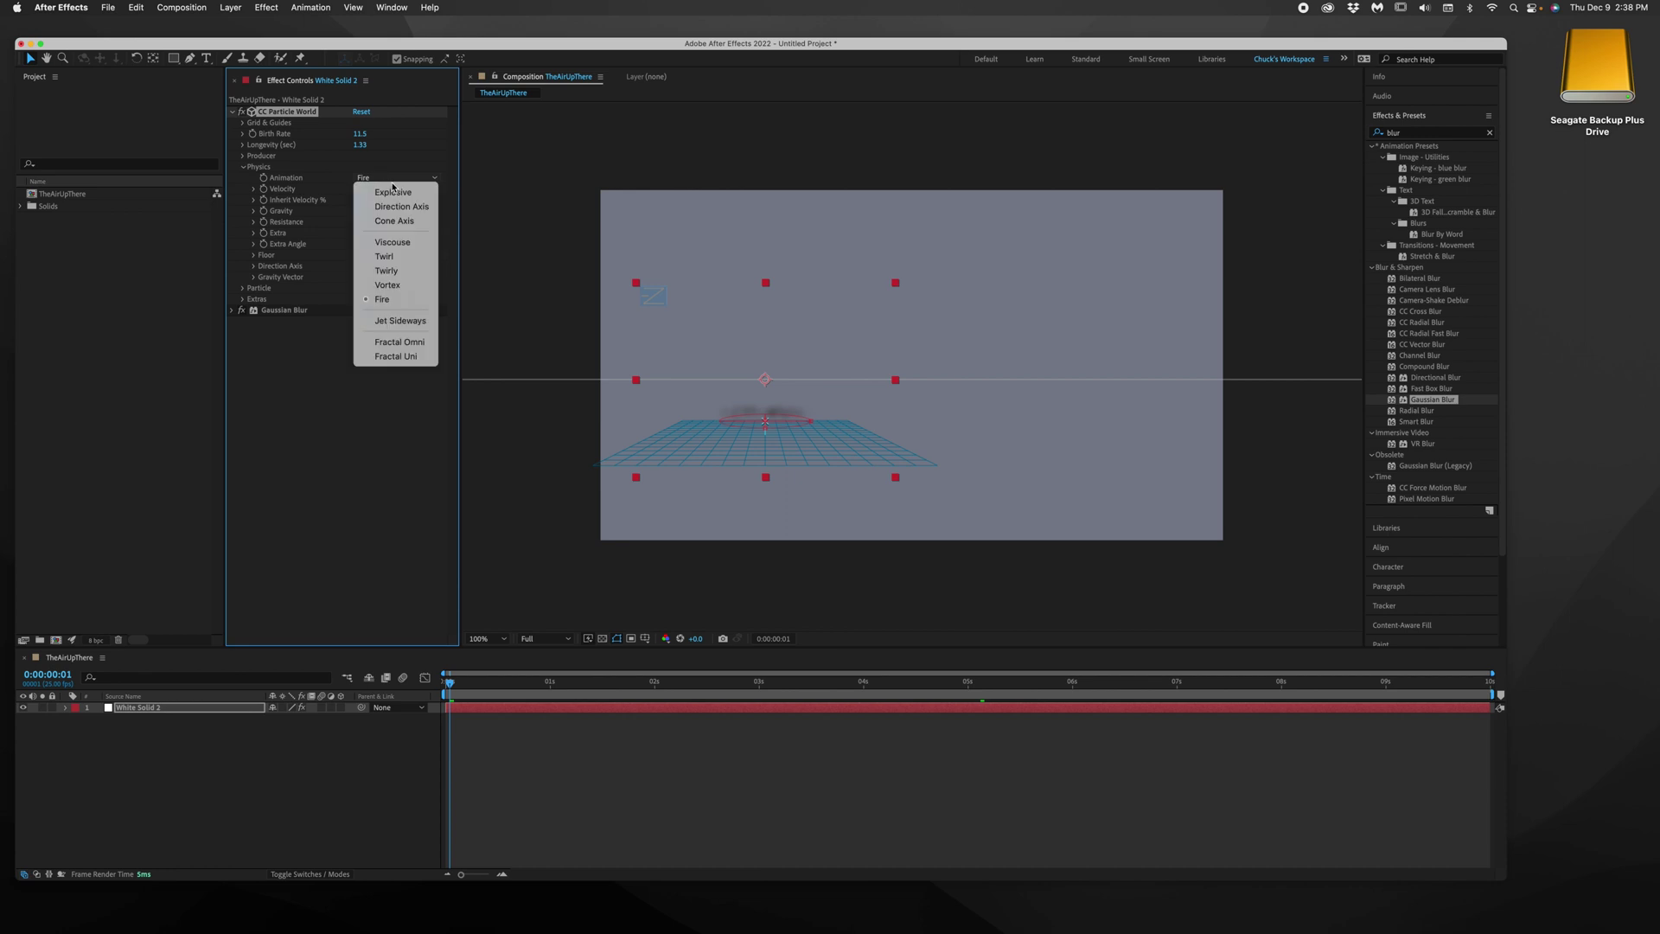
click(387, 271)
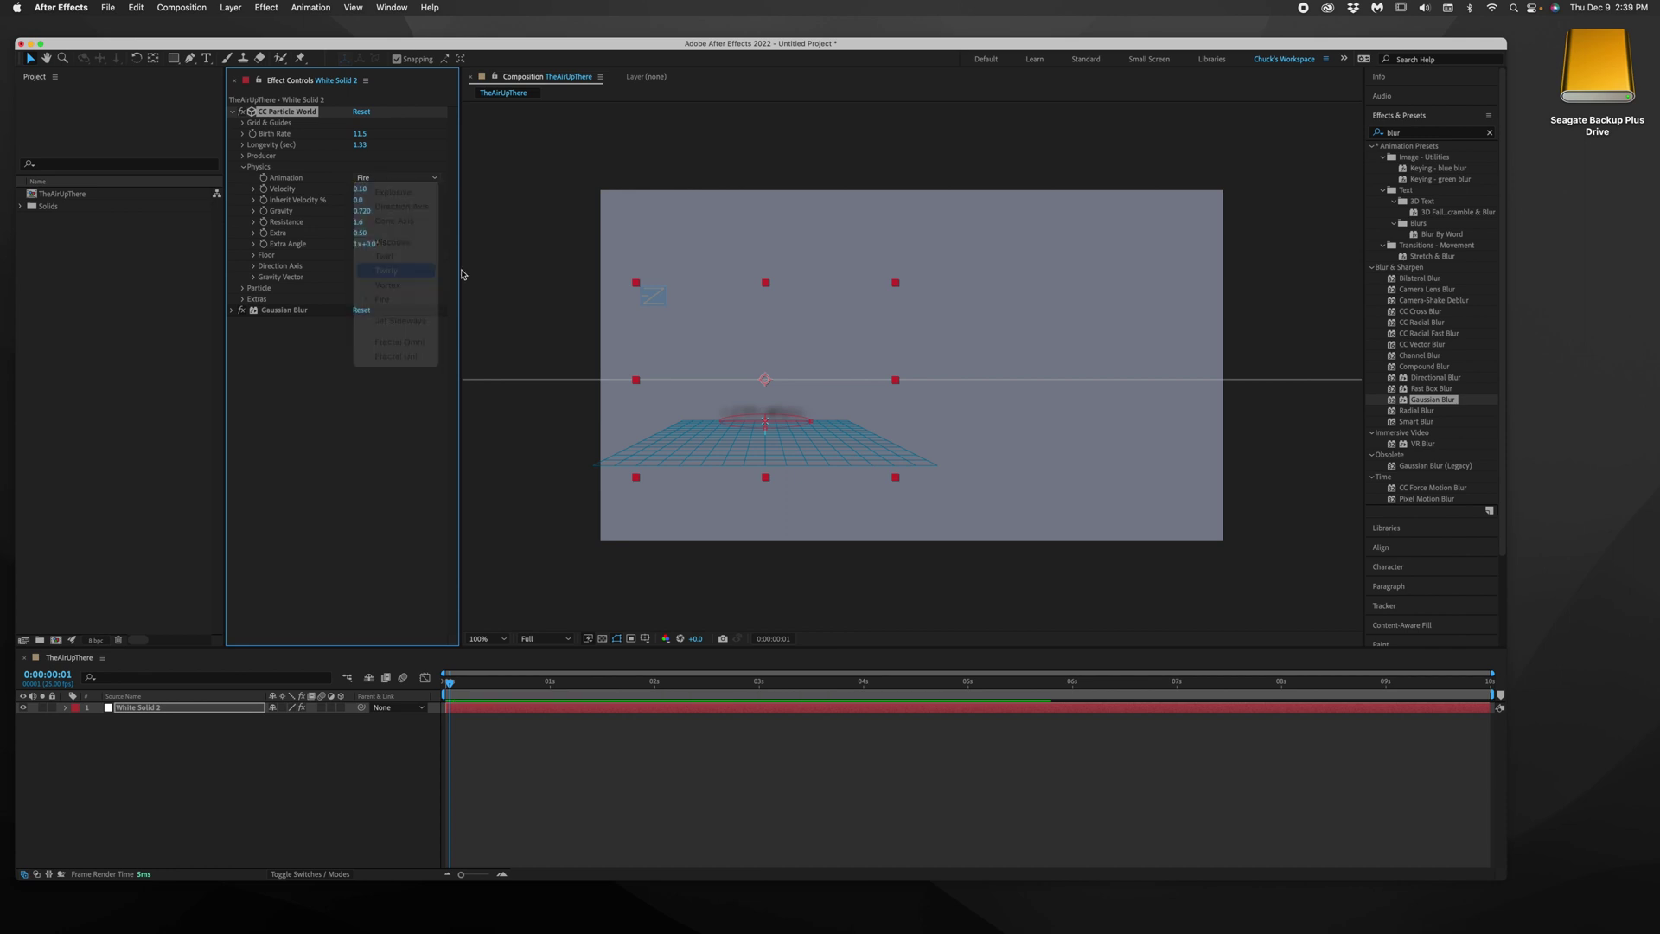
key(space)
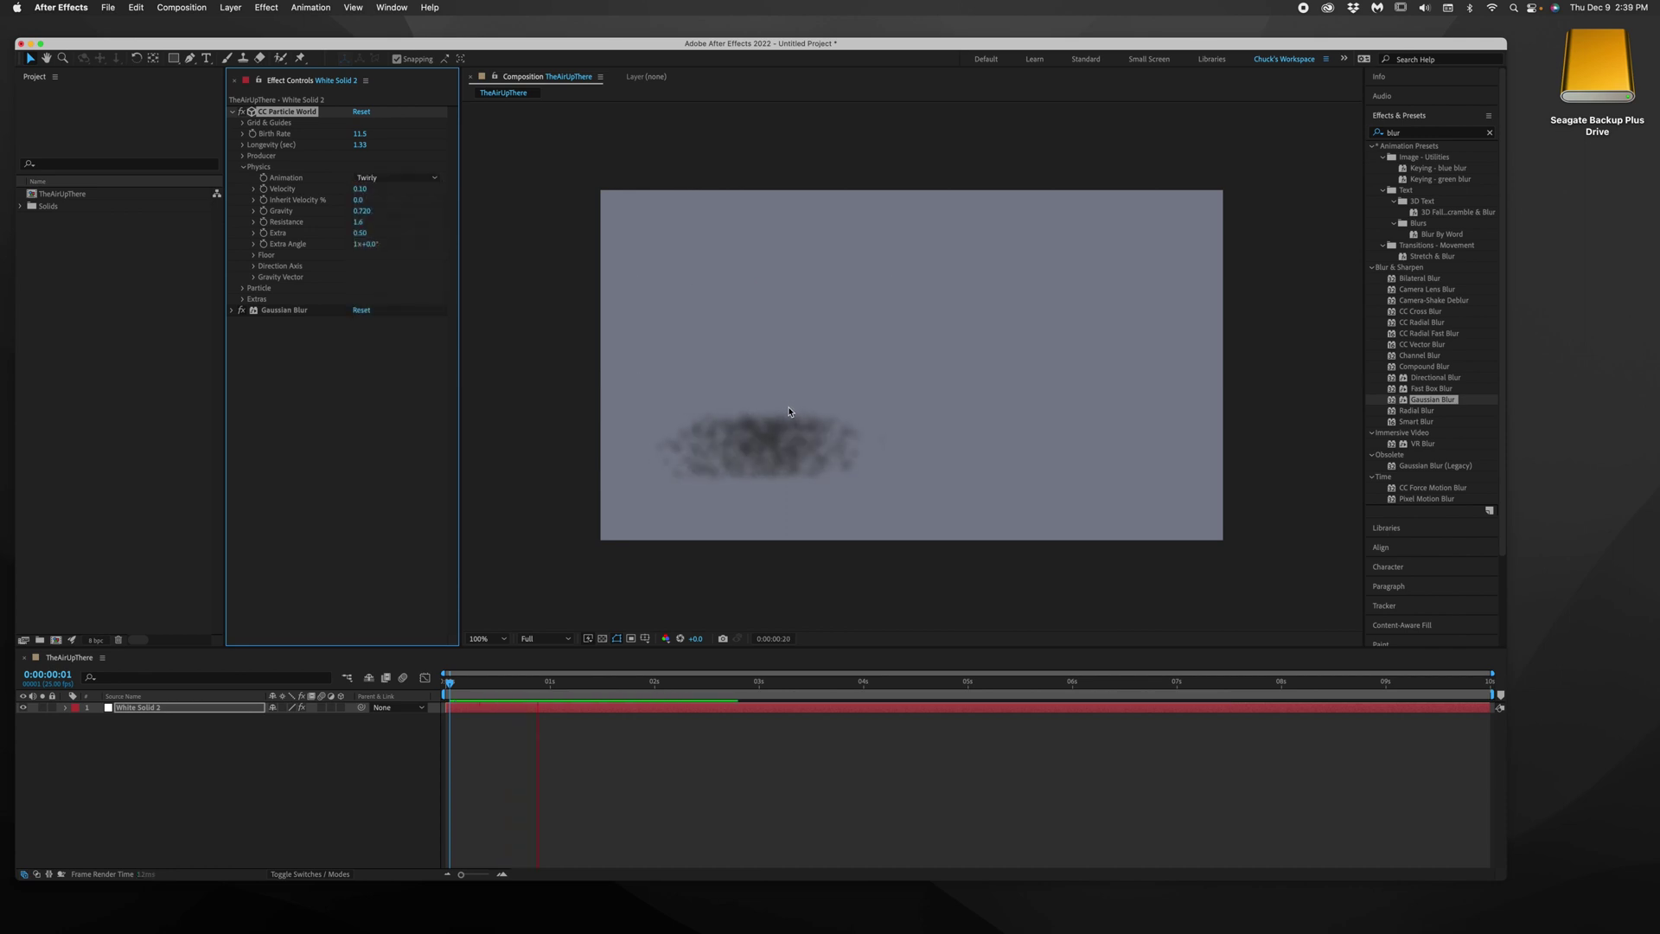
key(space)
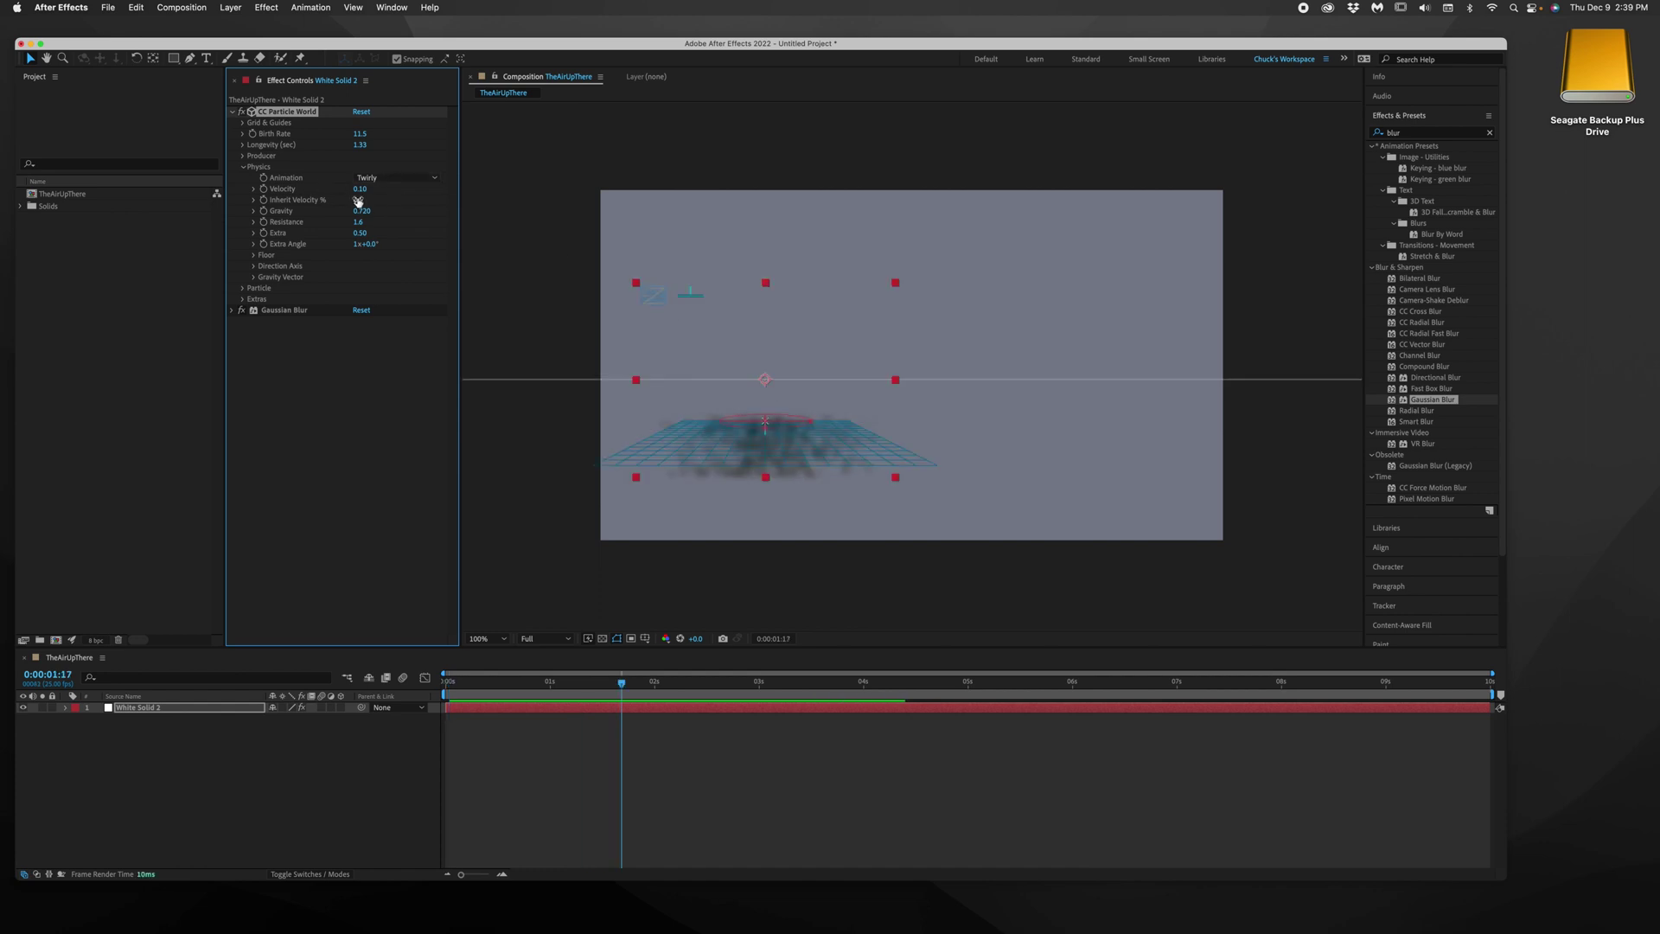
- Set Resistance to 0 and Gravity to -0.230, then preview the upward-swirling smoke
drag(353, 222, 298, 214)
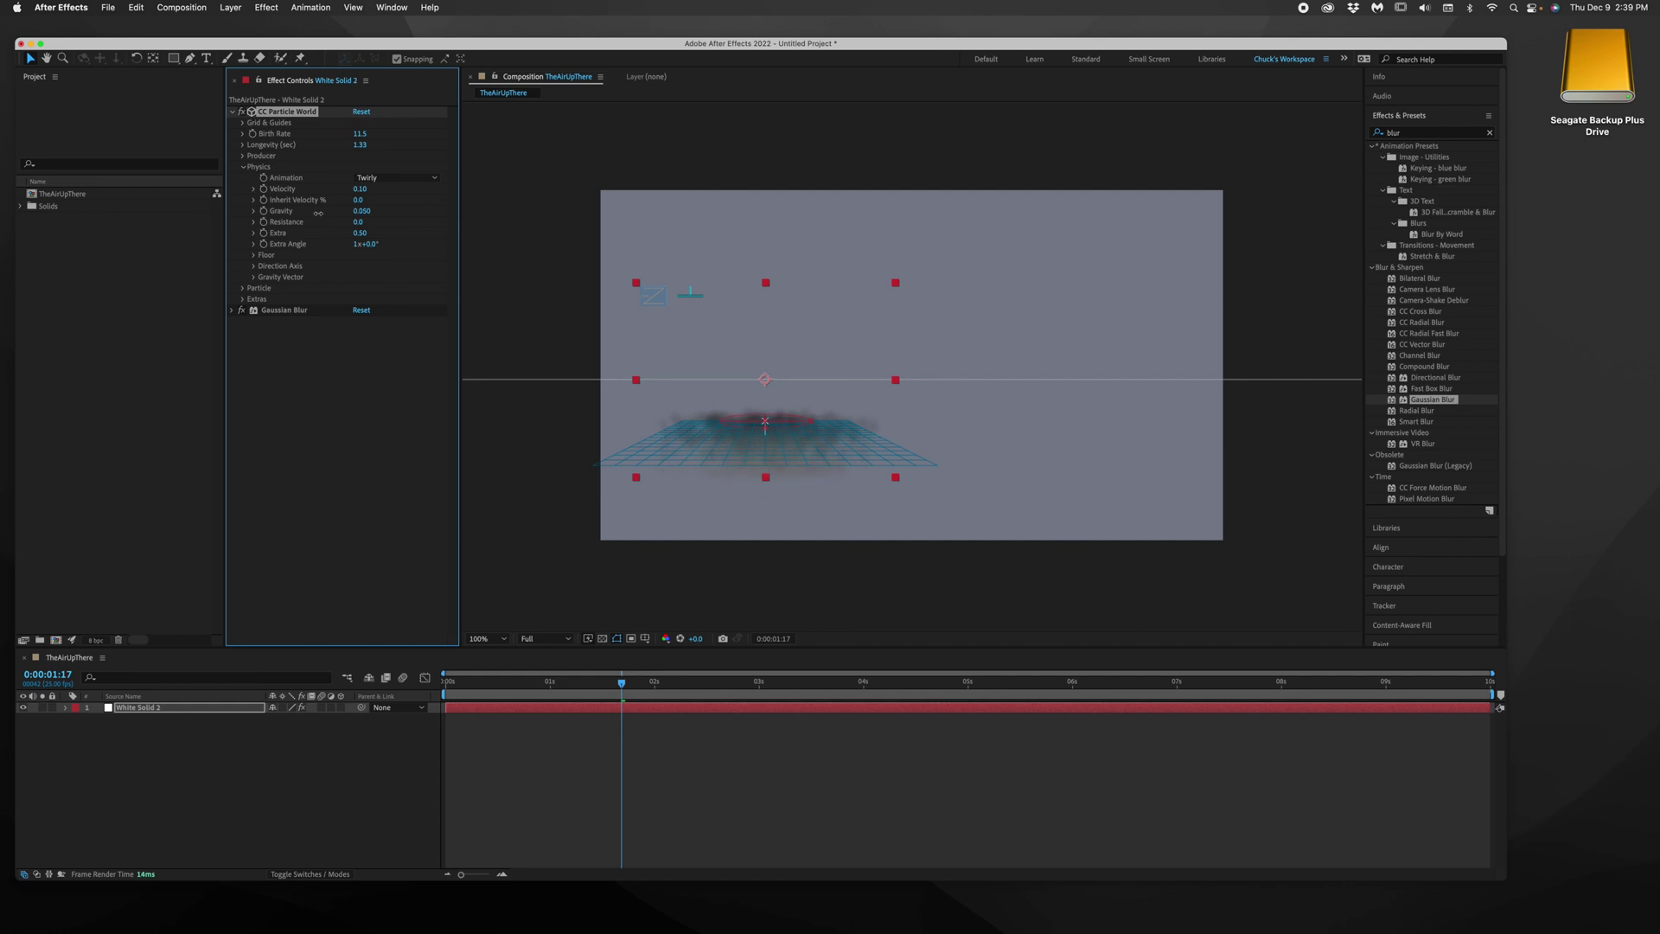
key(space)
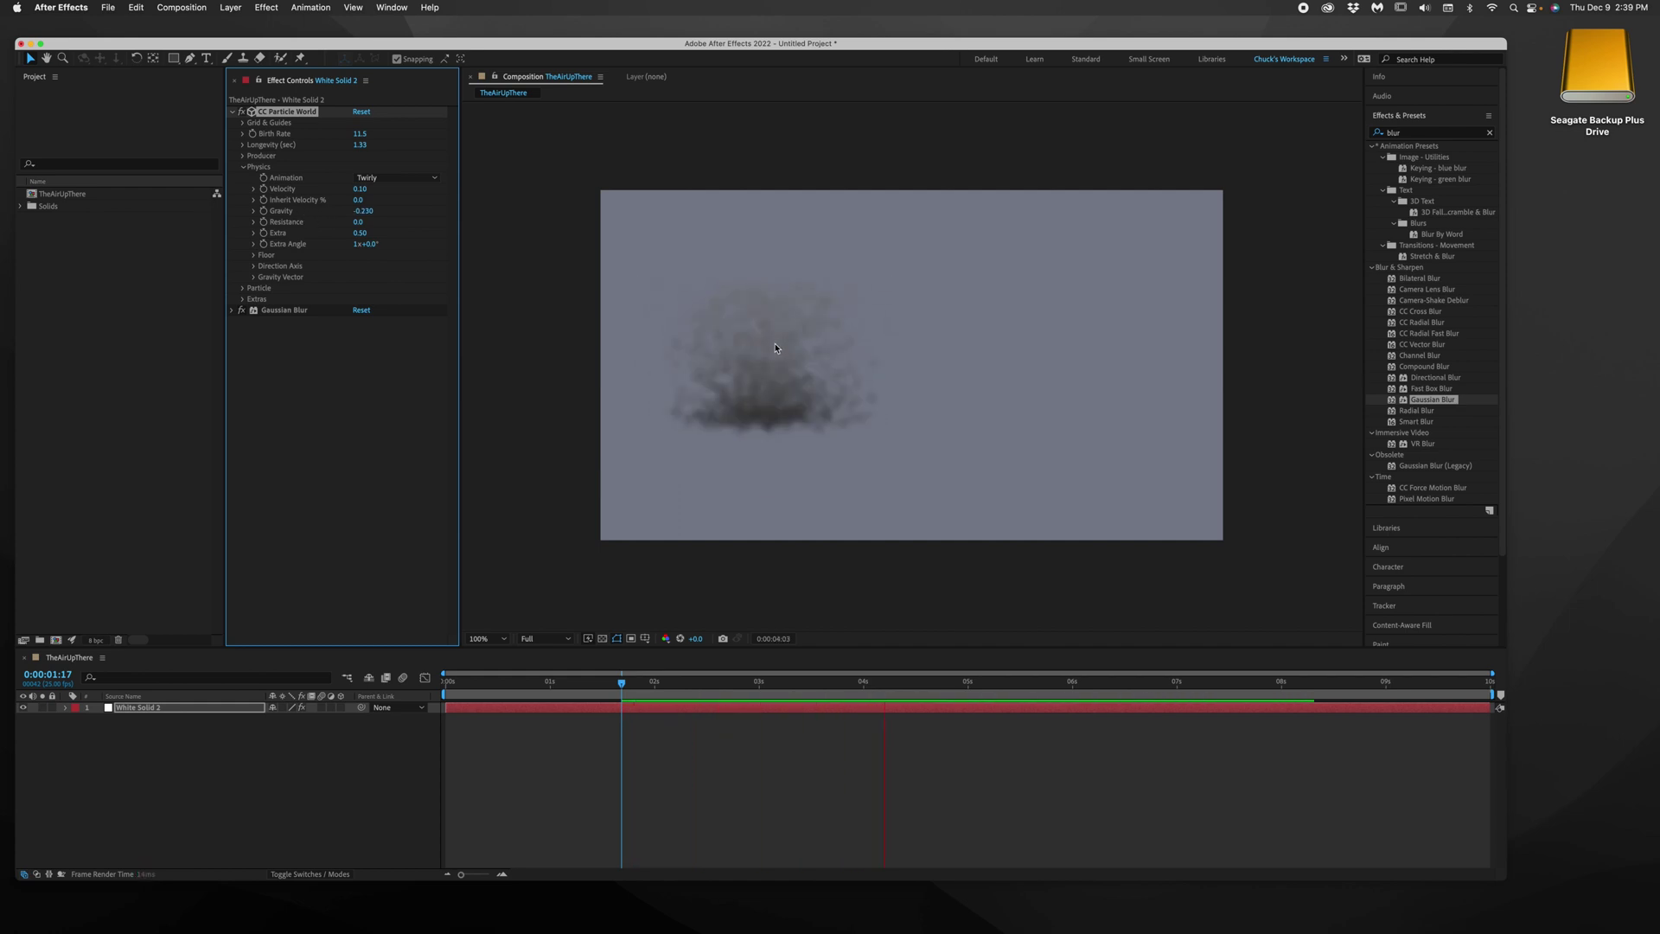
key(space)
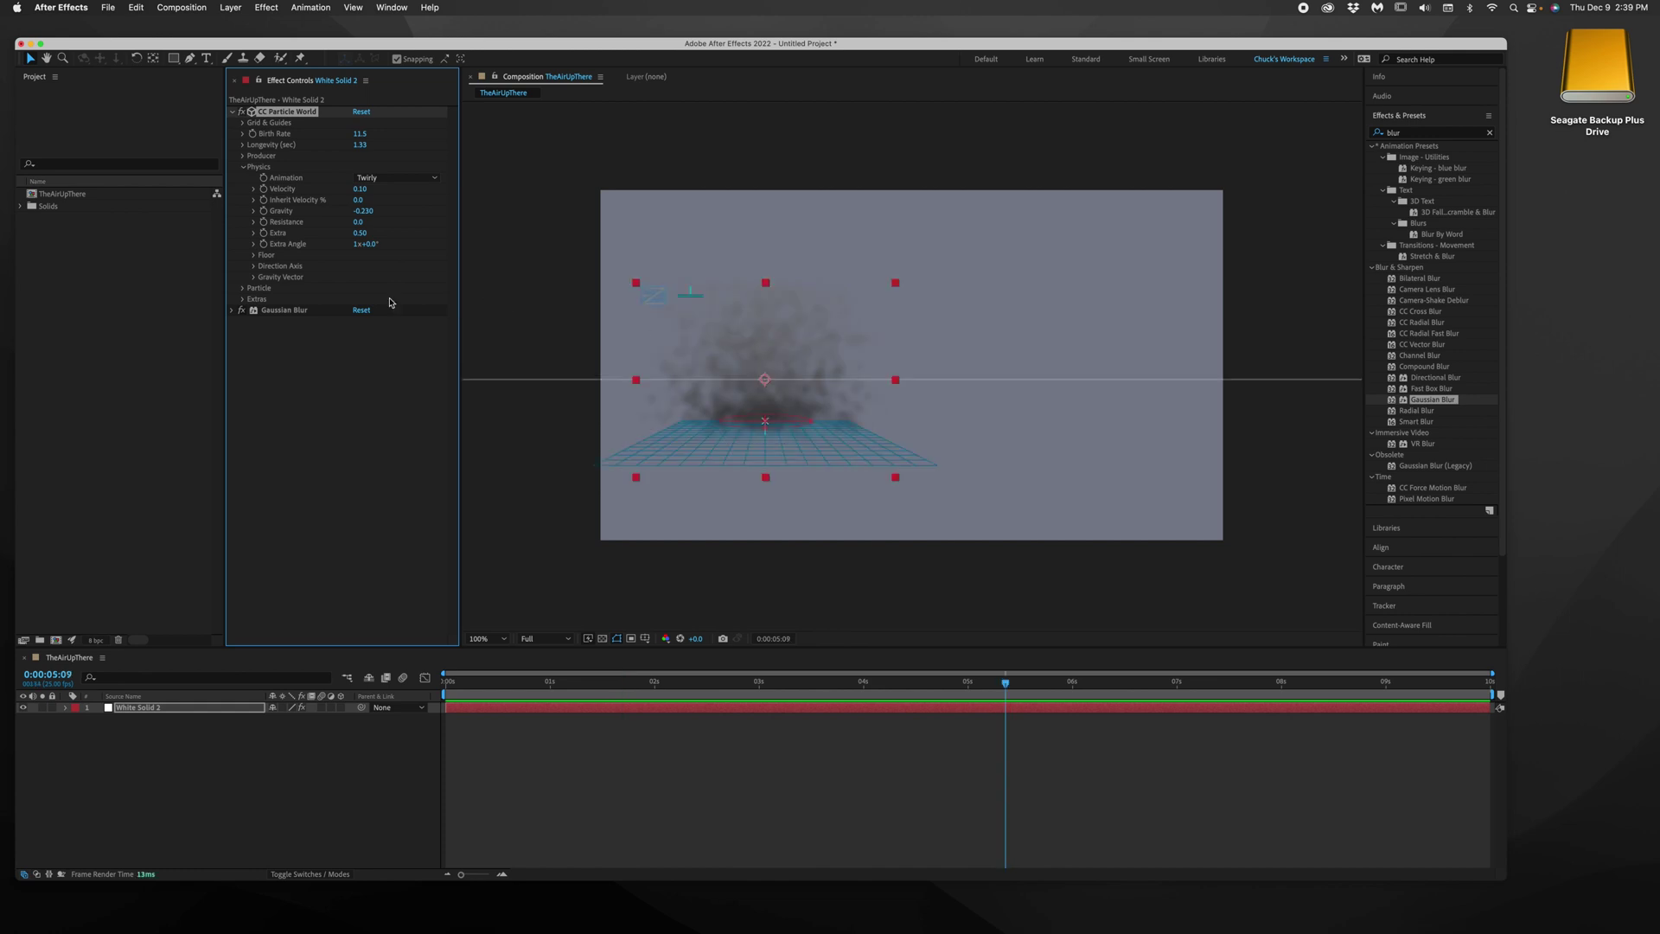
click(243, 299)
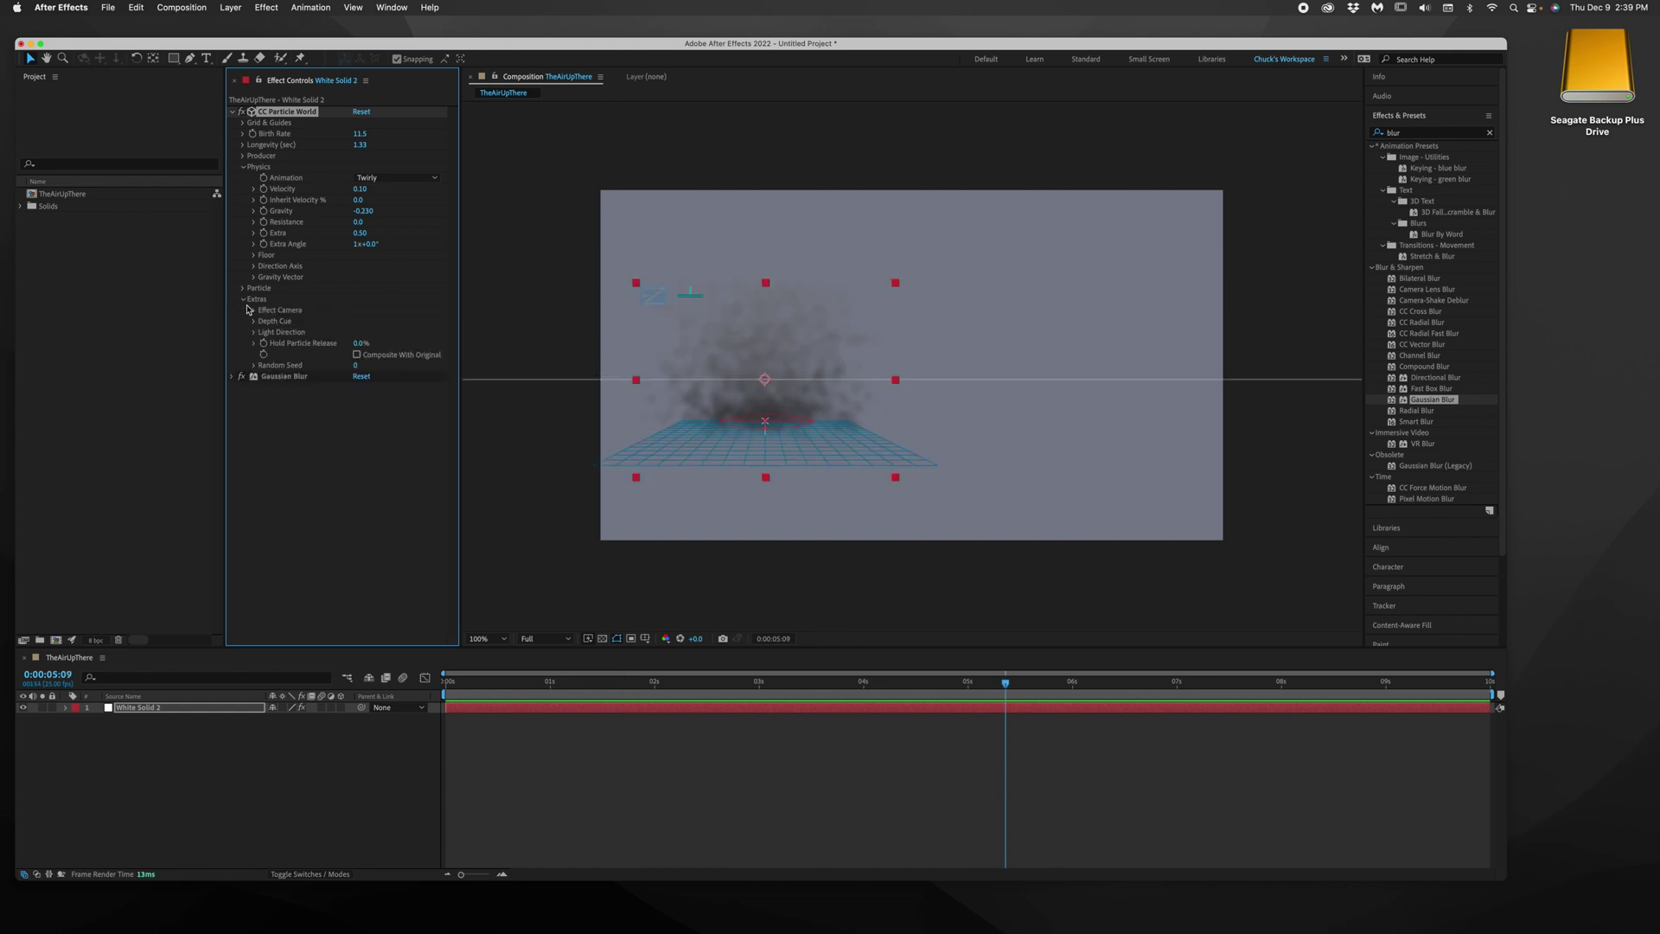
- Change the particle Birth Color to a bright light blue
click(243, 289)
click(360, 422)
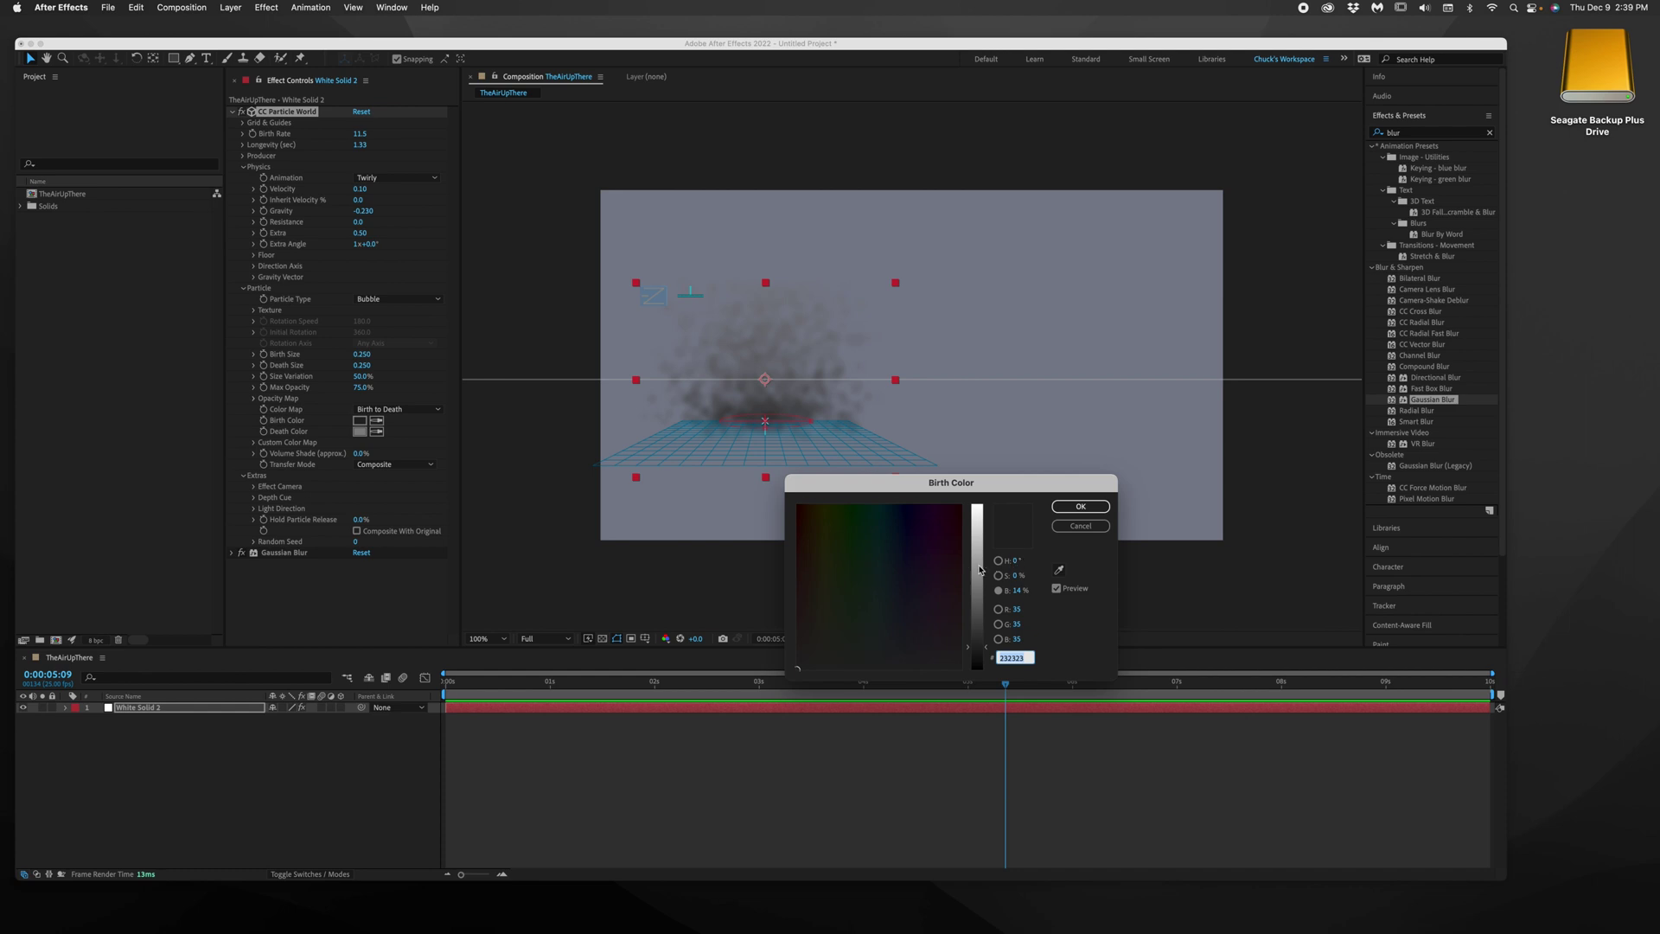
click(977, 537)
click(905, 647)
drag(904, 648, 893, 606)
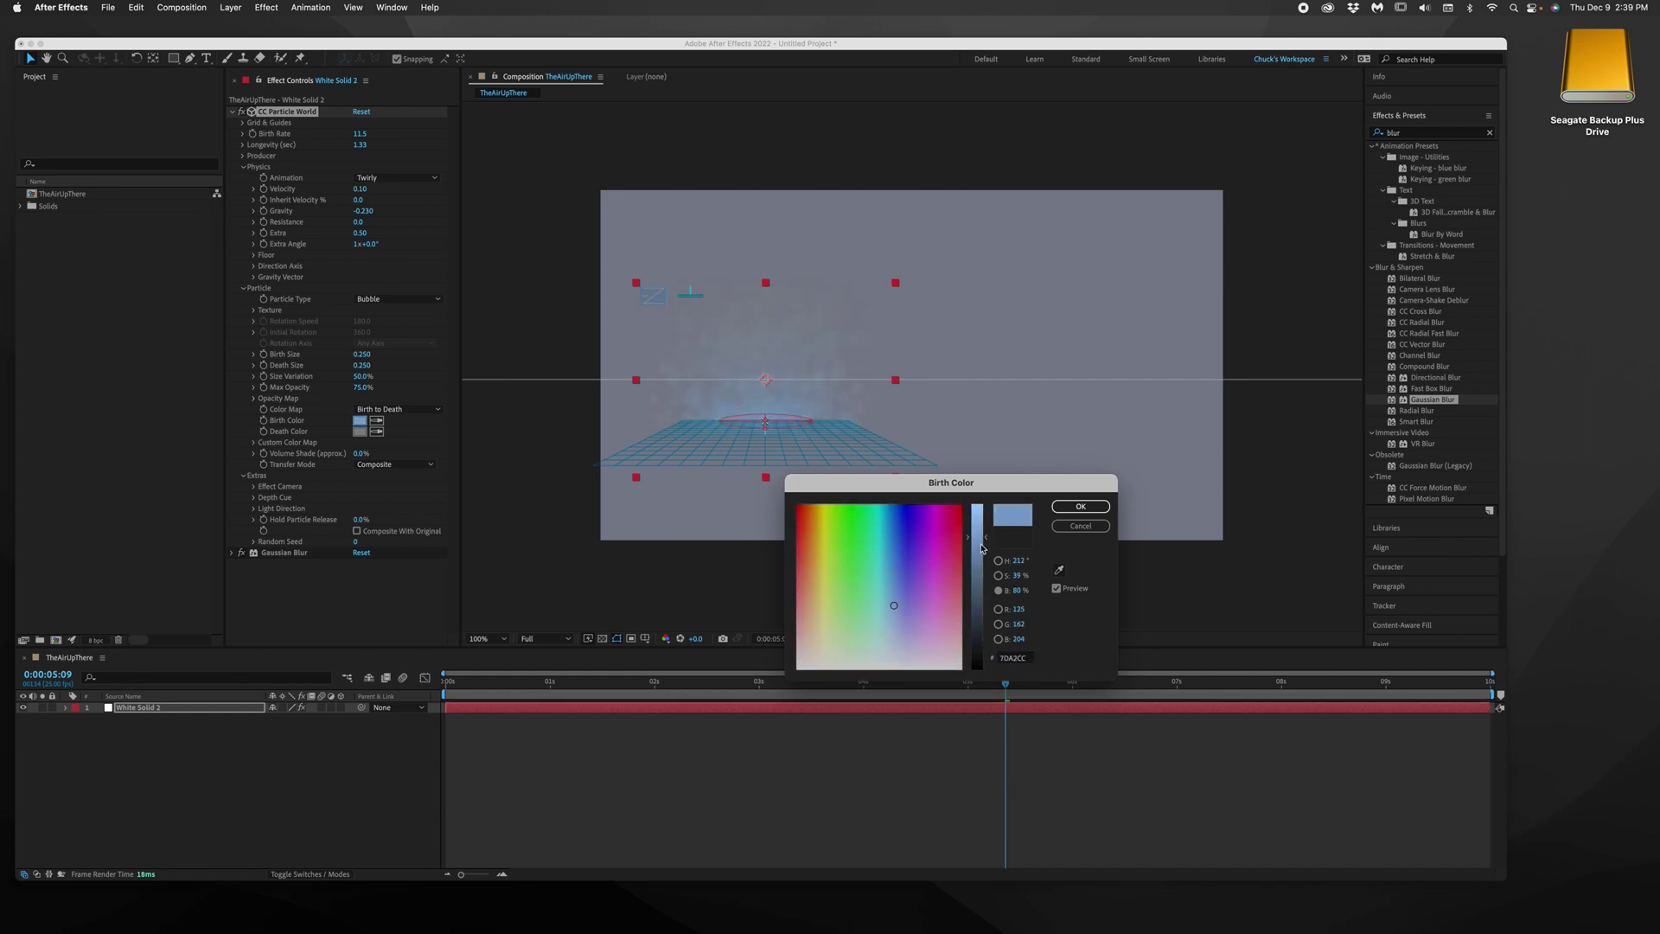
drag(982, 545, 987, 516)
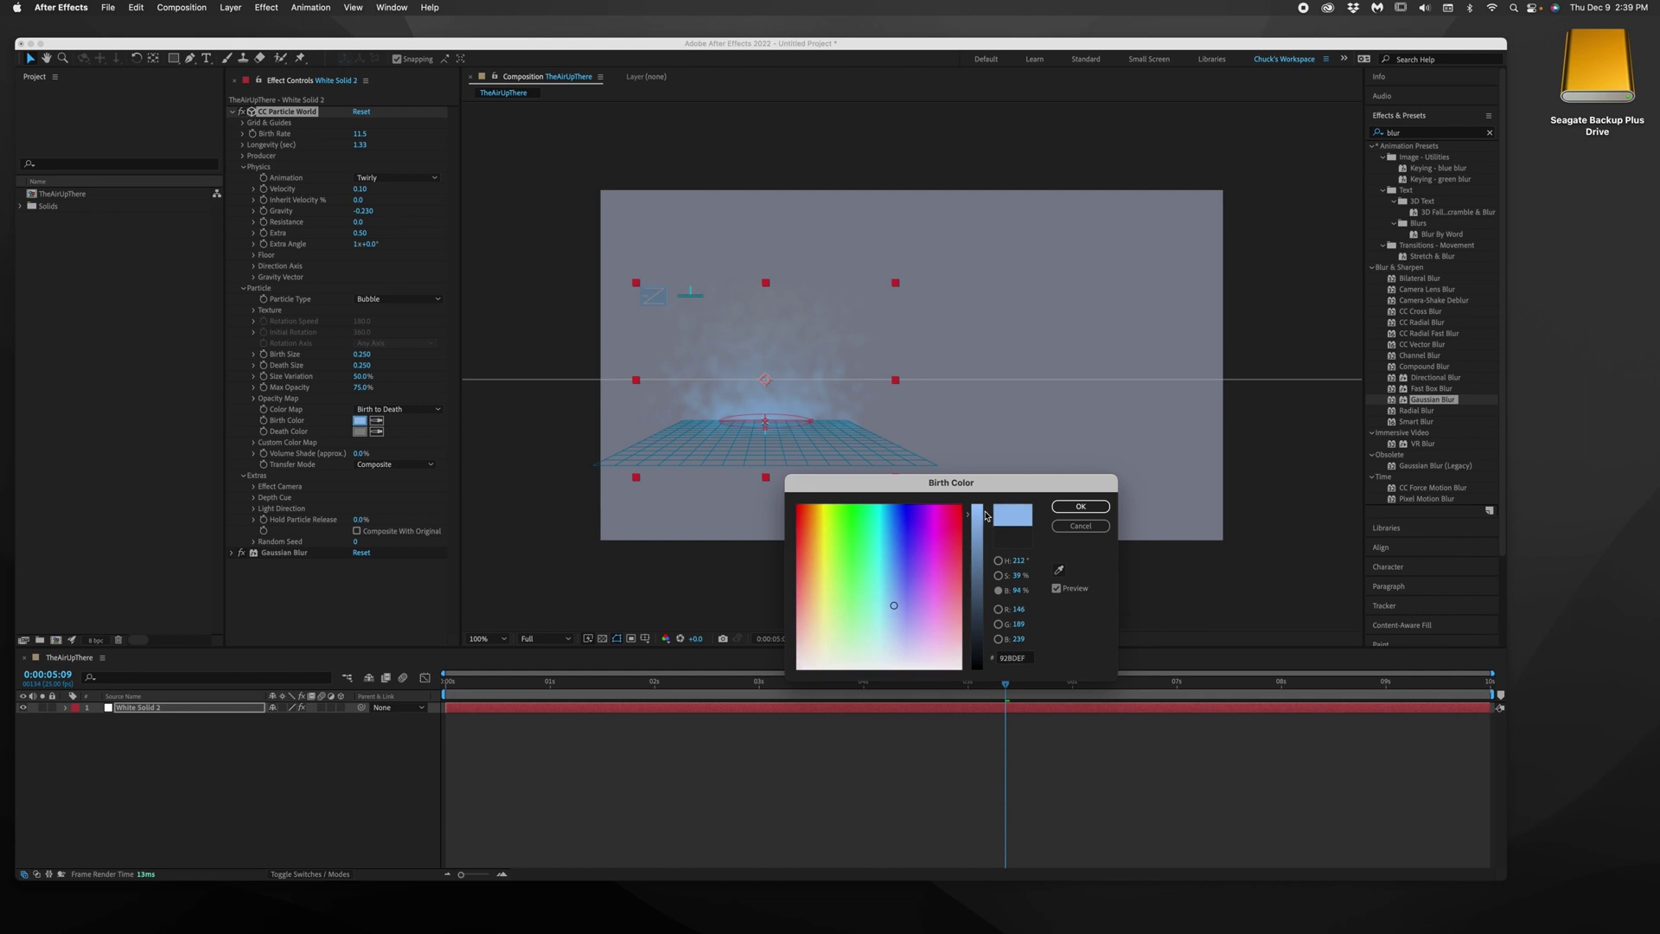
click(1080, 507)
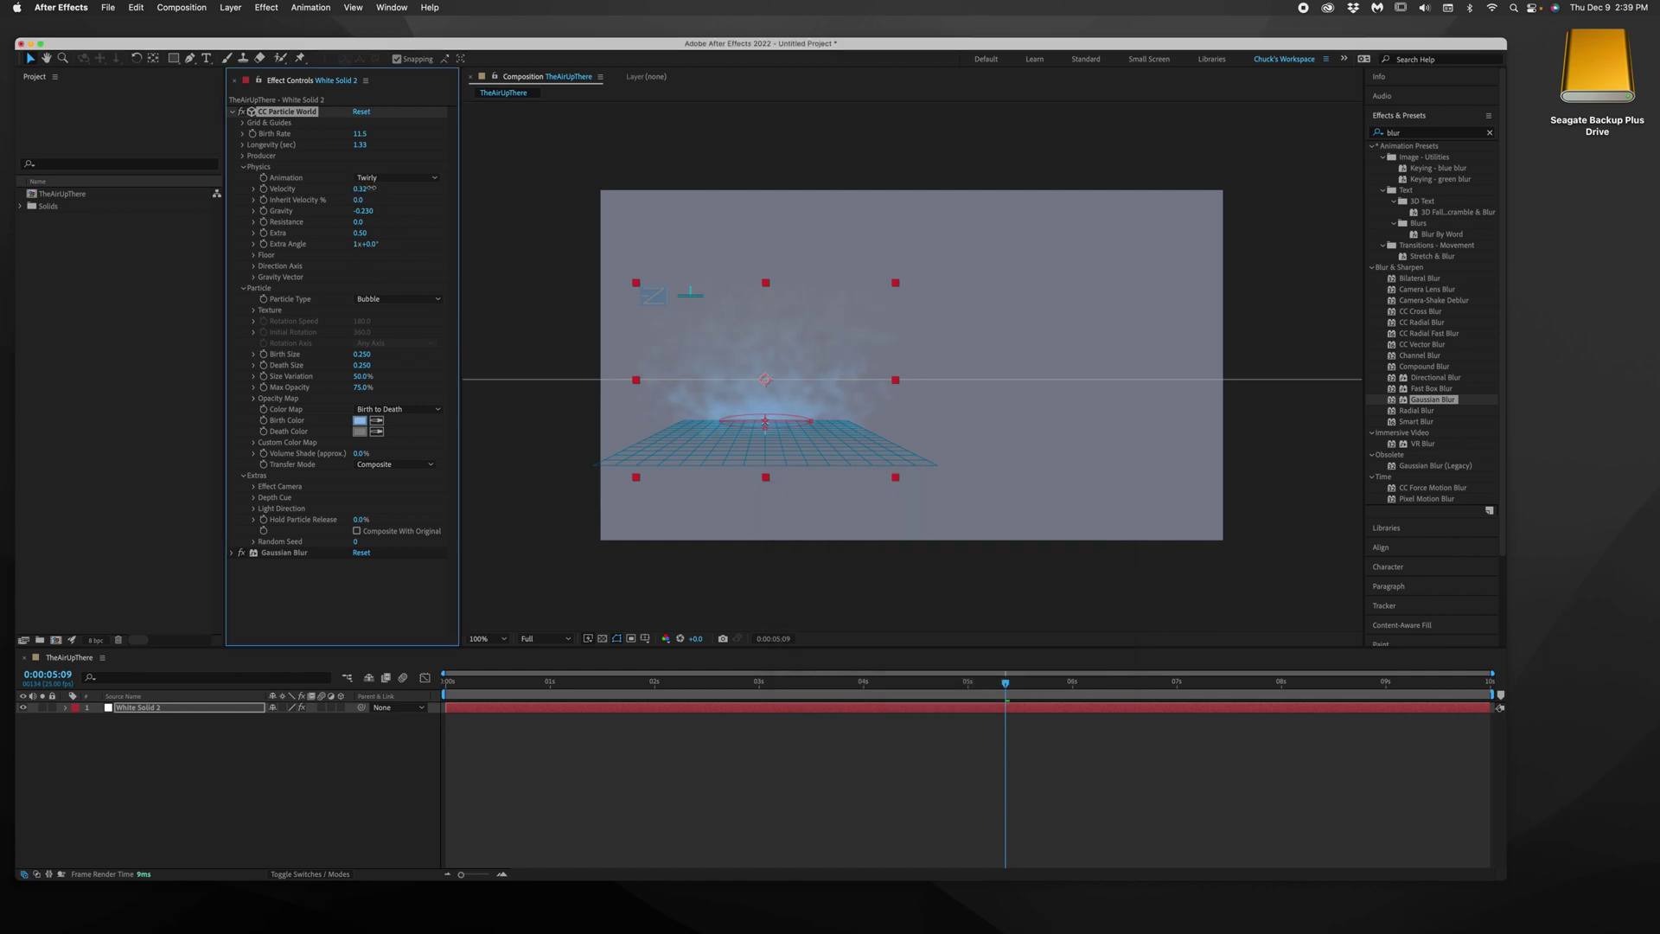
- Set Gravity to -0.250 and preview the smoke rising from the grid
drag(363, 210, 357, 210)
click(1003, 686)
key(space)
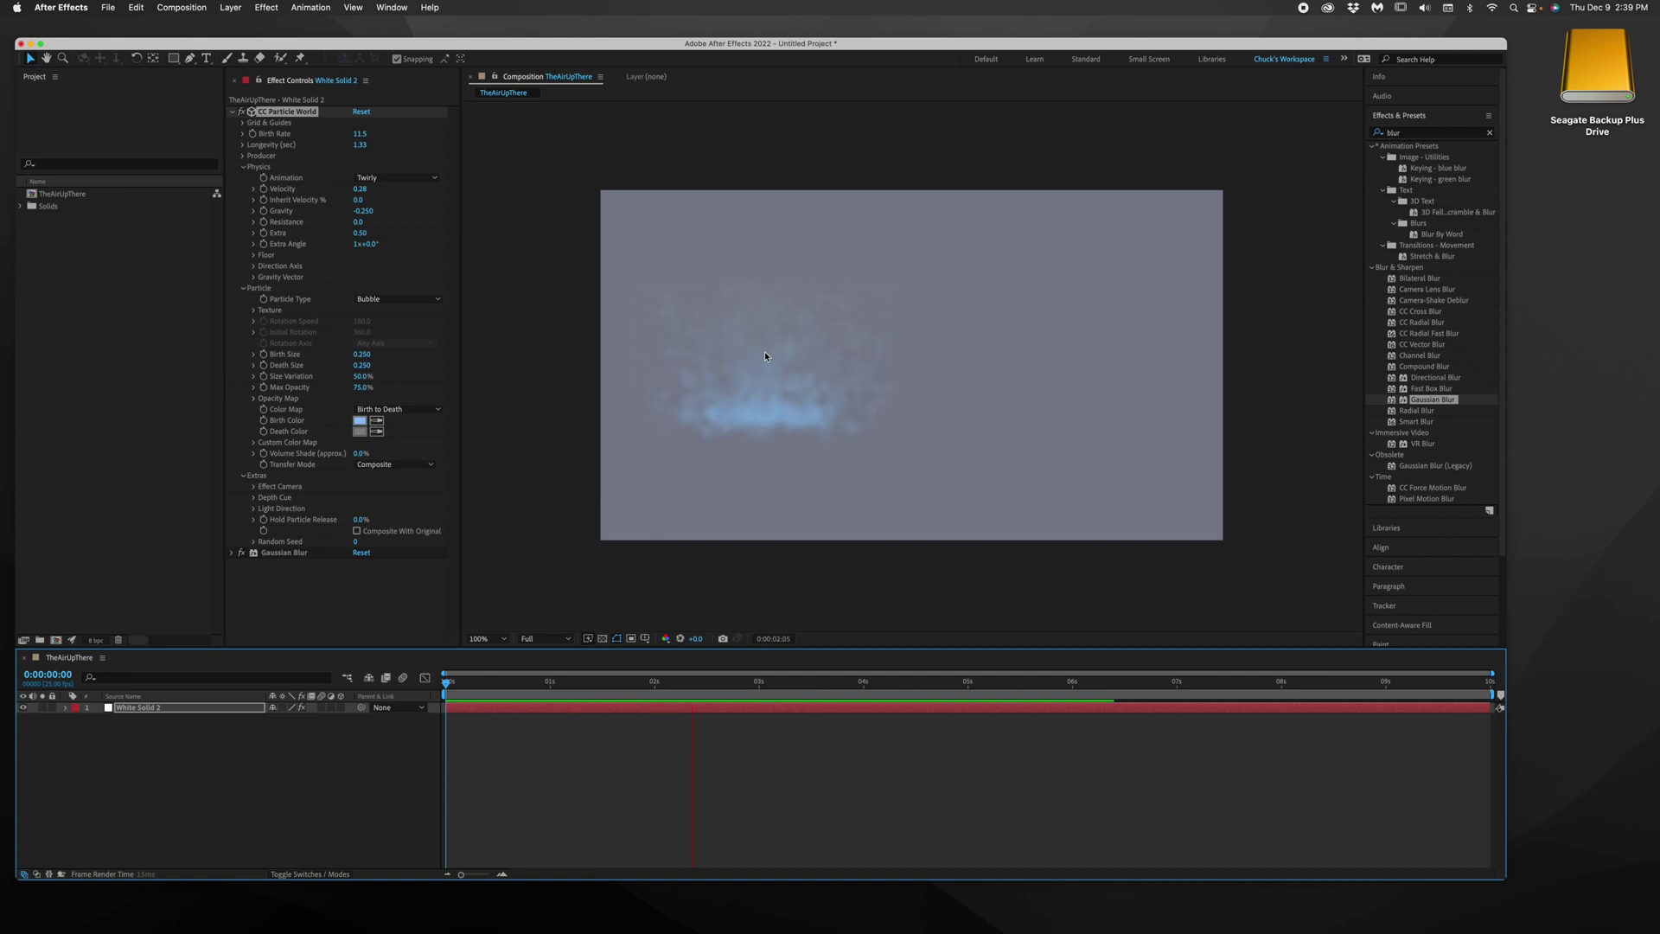
key(space)
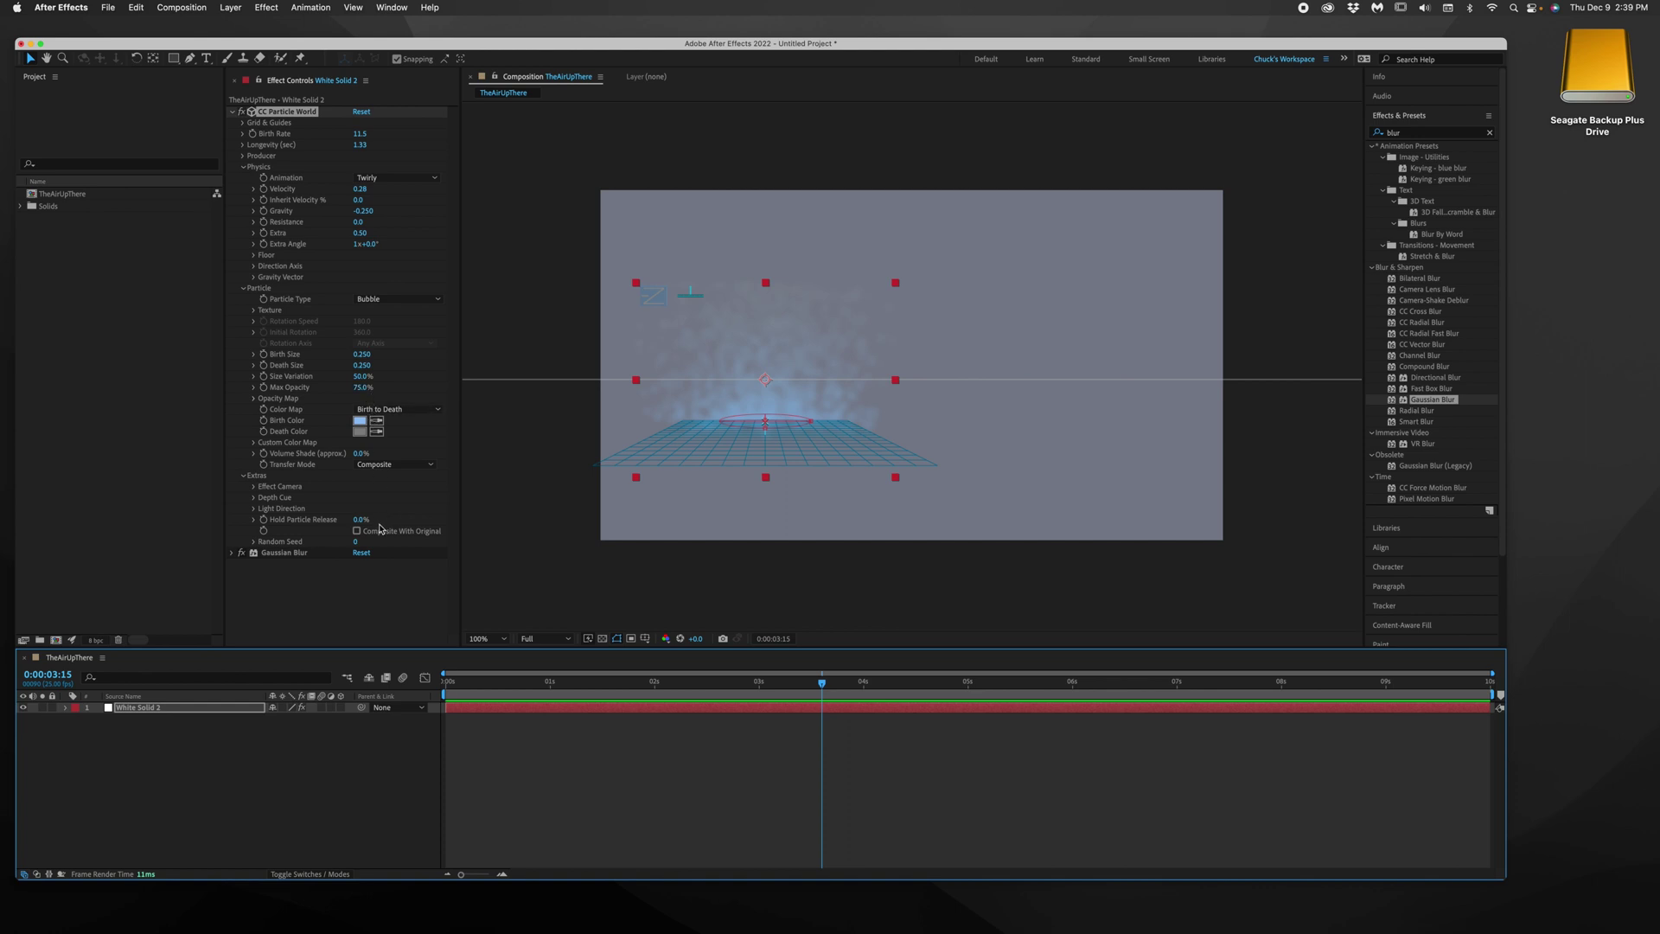
- Raise the Gaussian Blur Blurriness to 45.1 and preview the hazier light-blue smoke
click(232, 553)
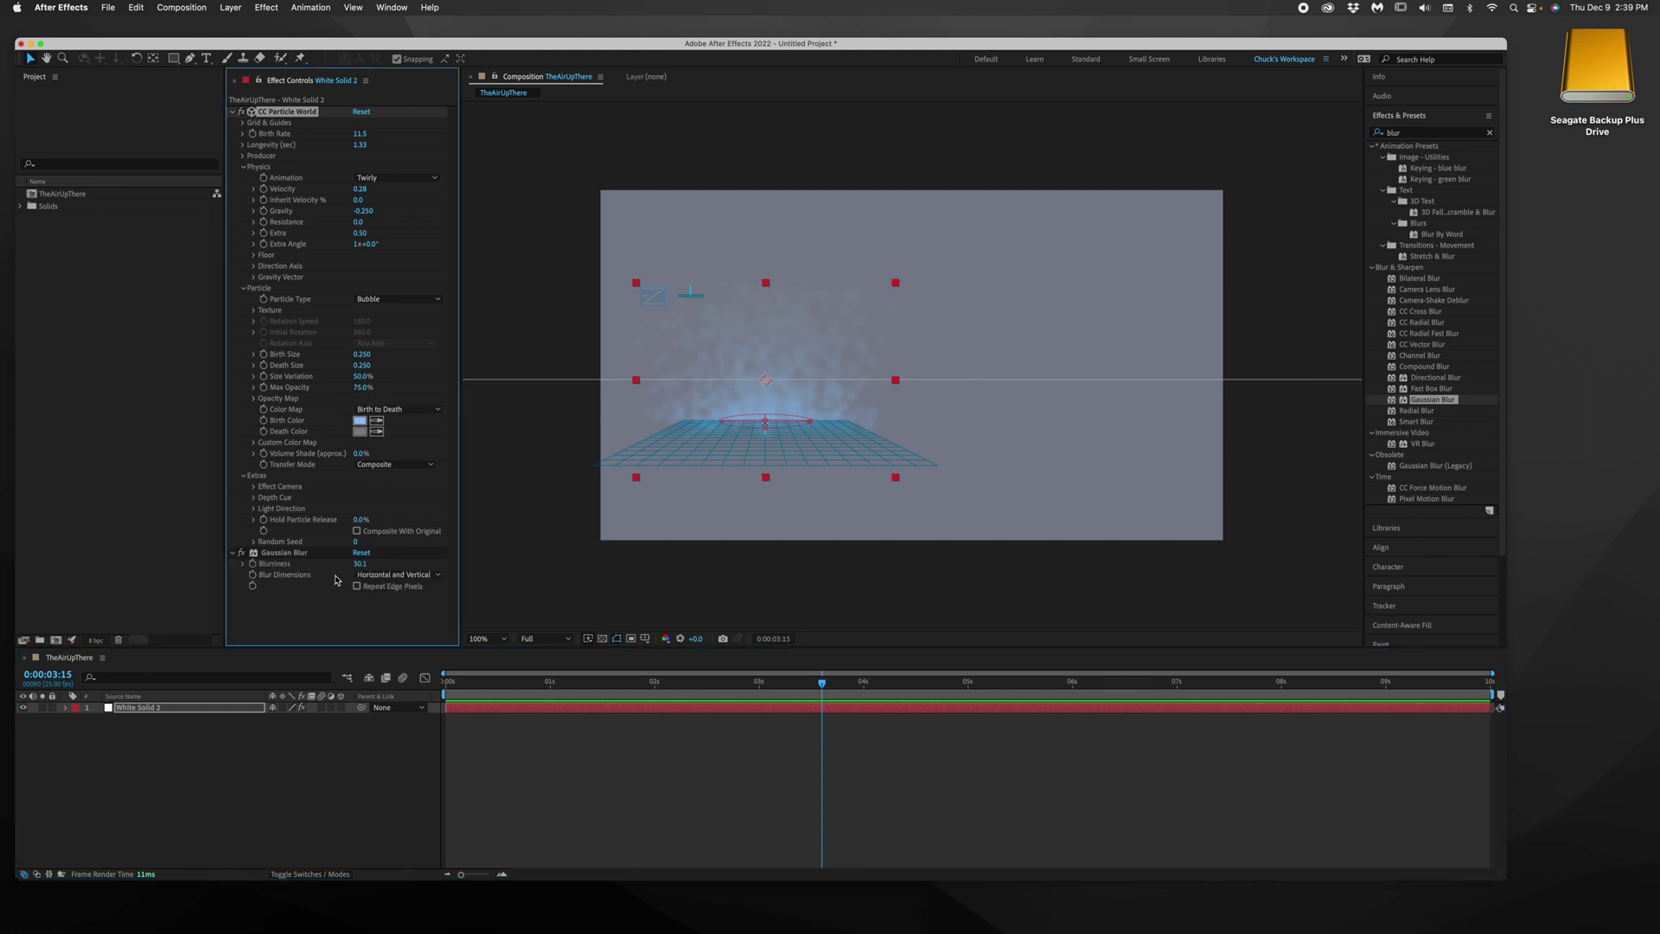
drag(359, 563, 397, 564)
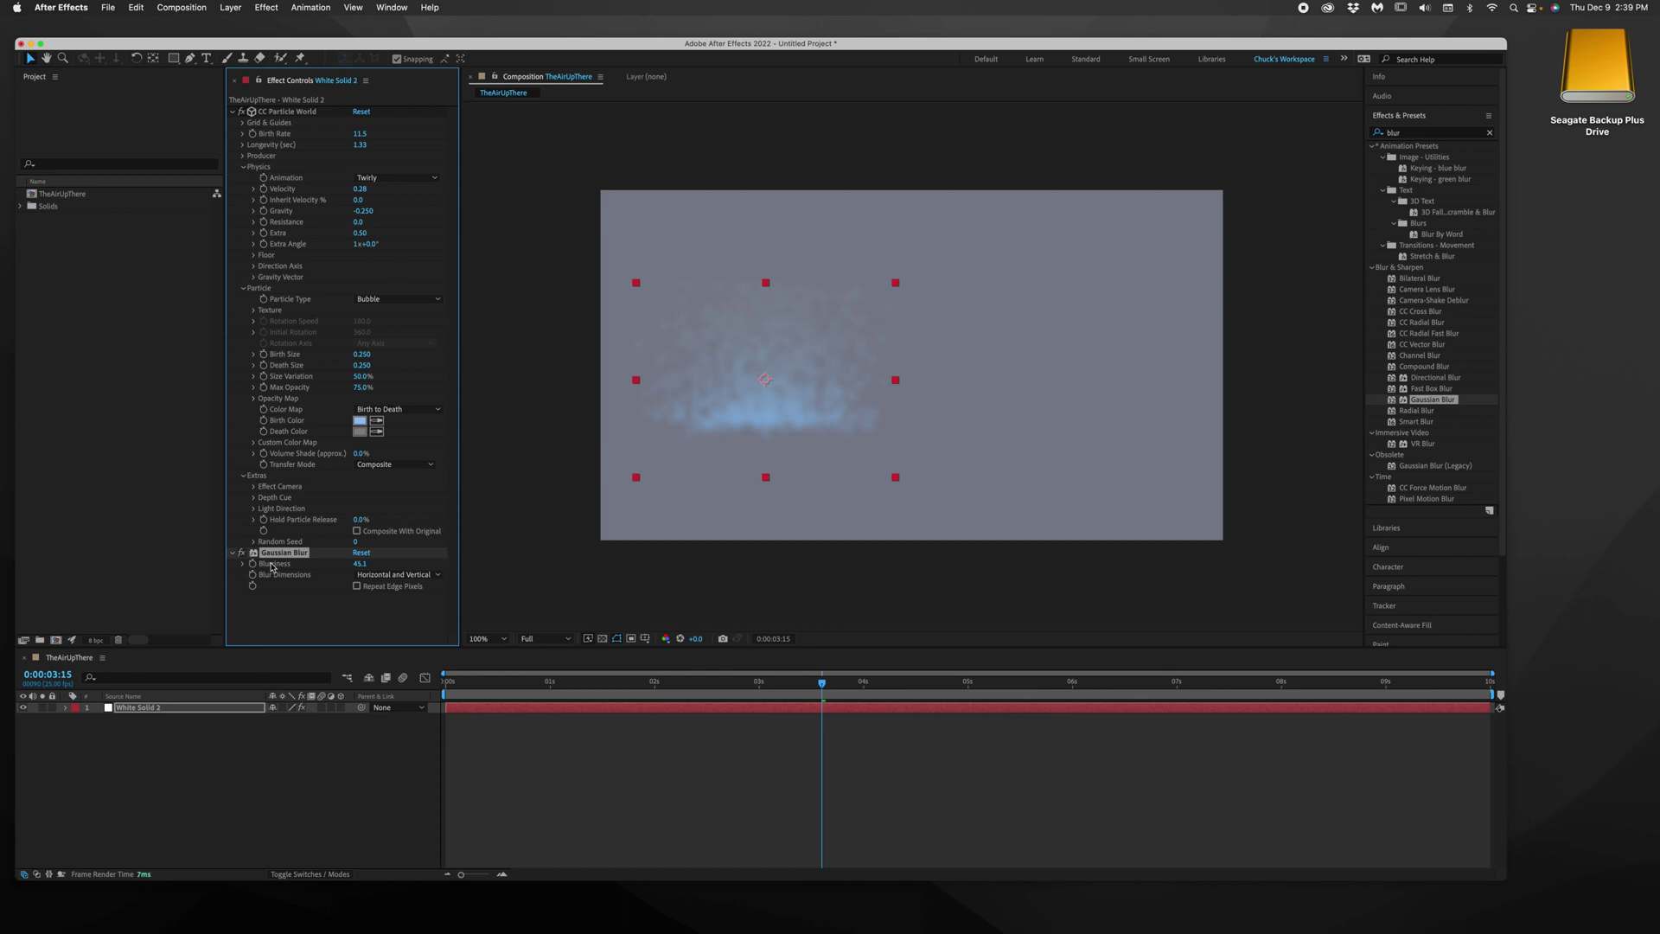
click(234, 553)
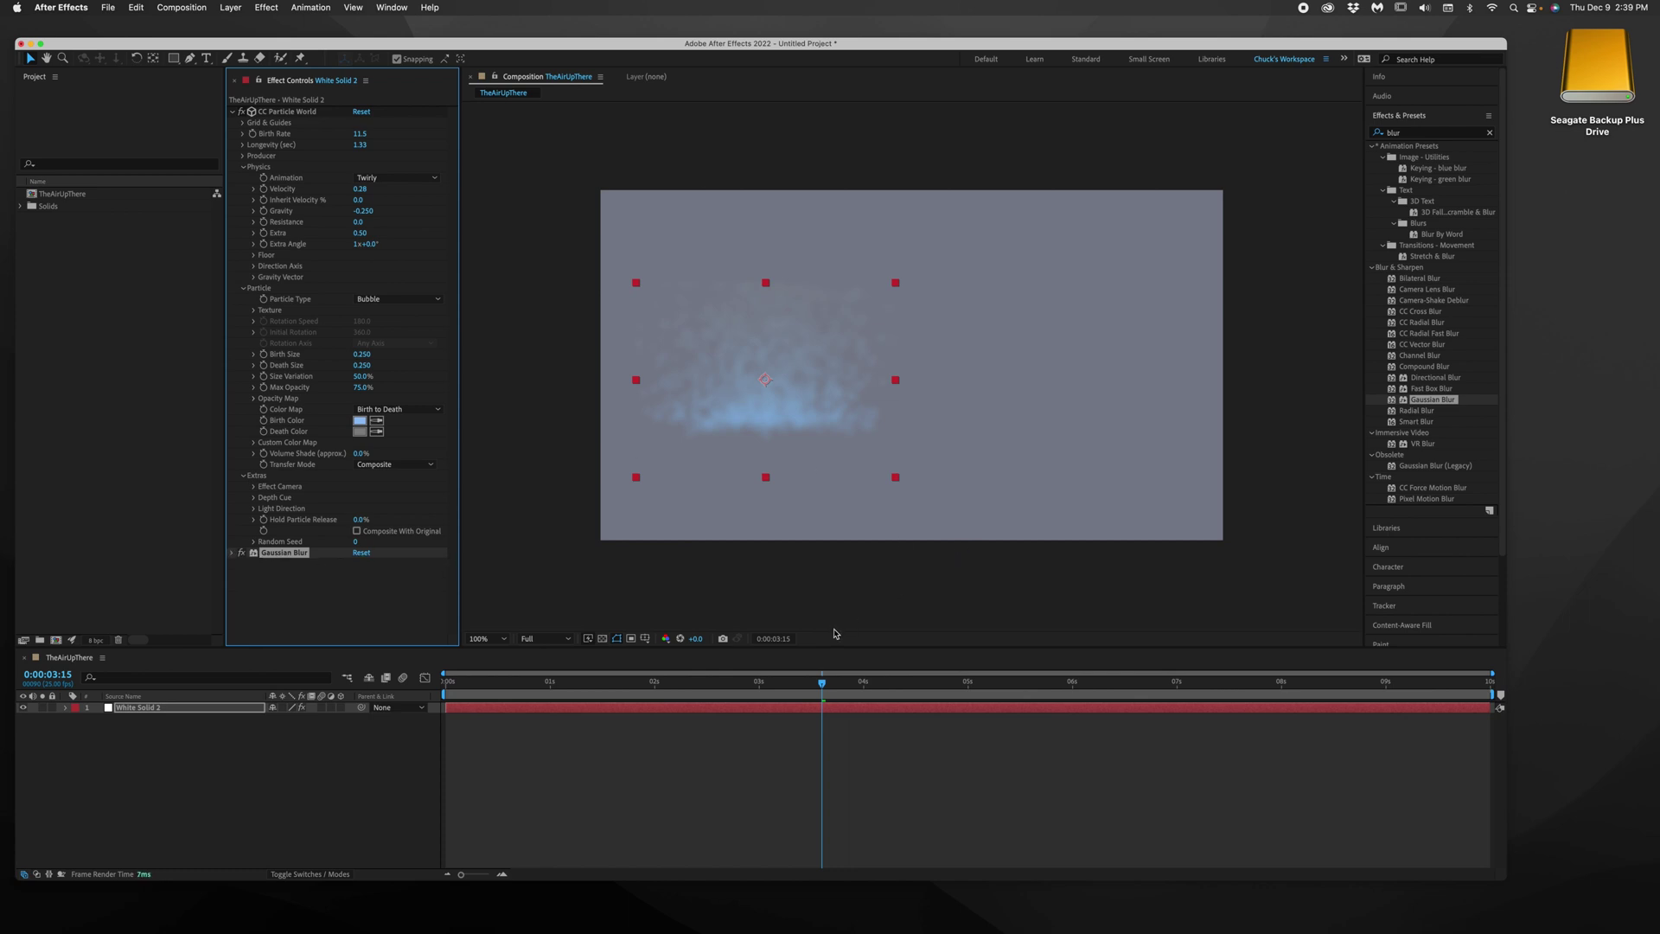
key(space)
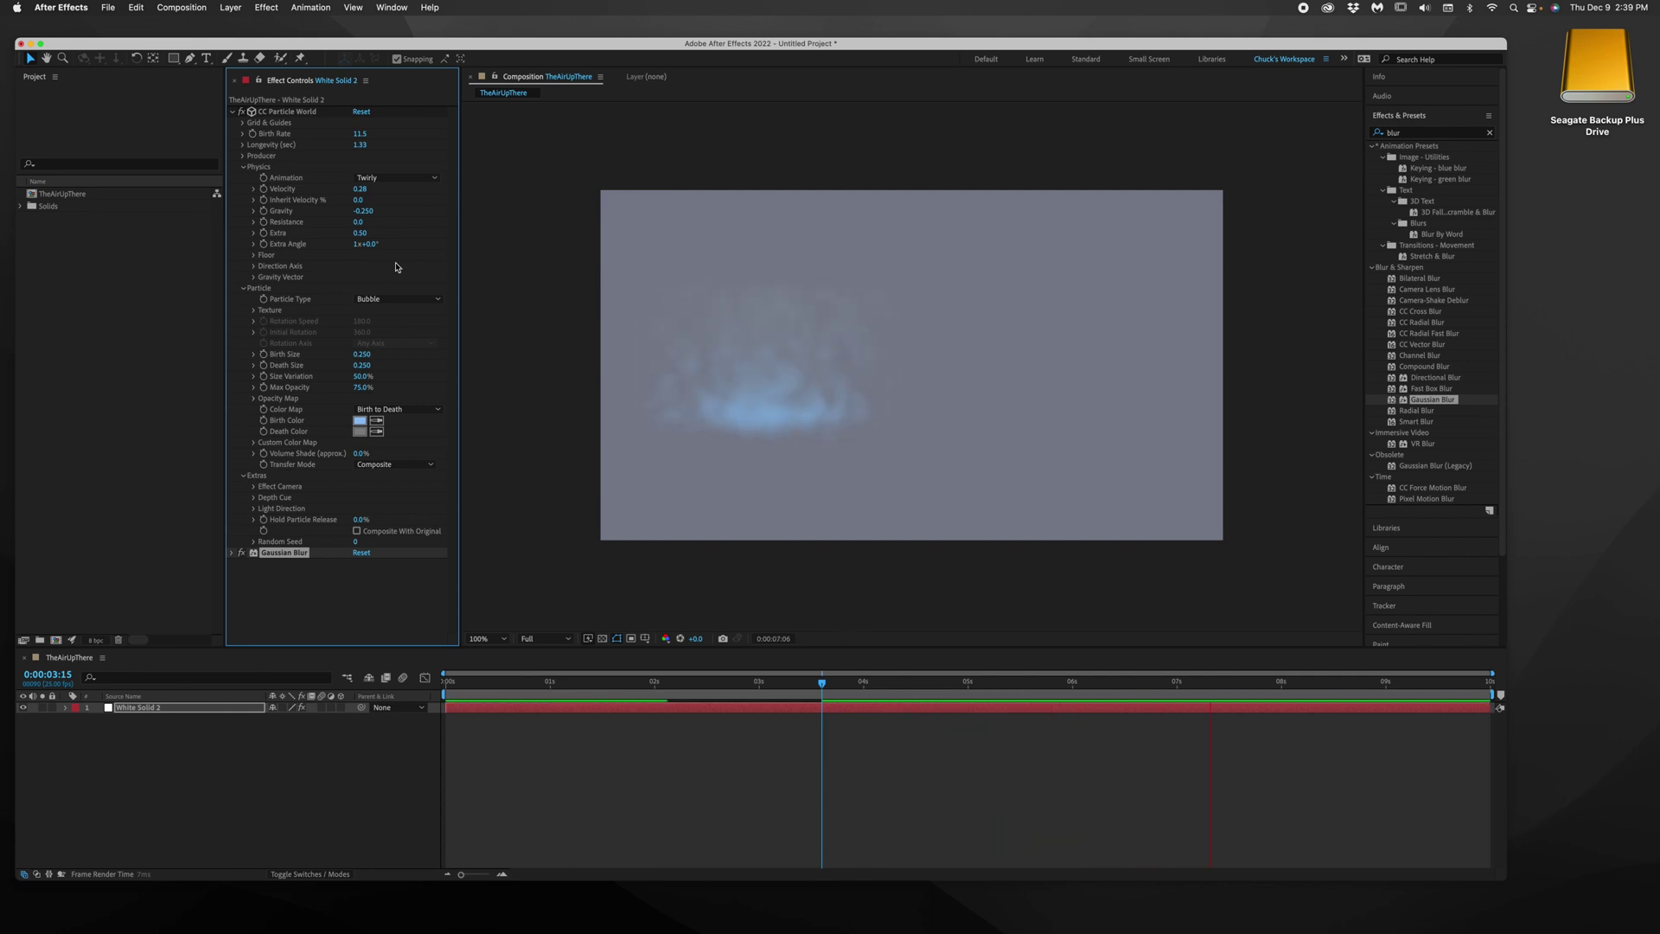
key(space)
- Set the particle Animation to Vortex and preview it from the composition start
click(370, 180)
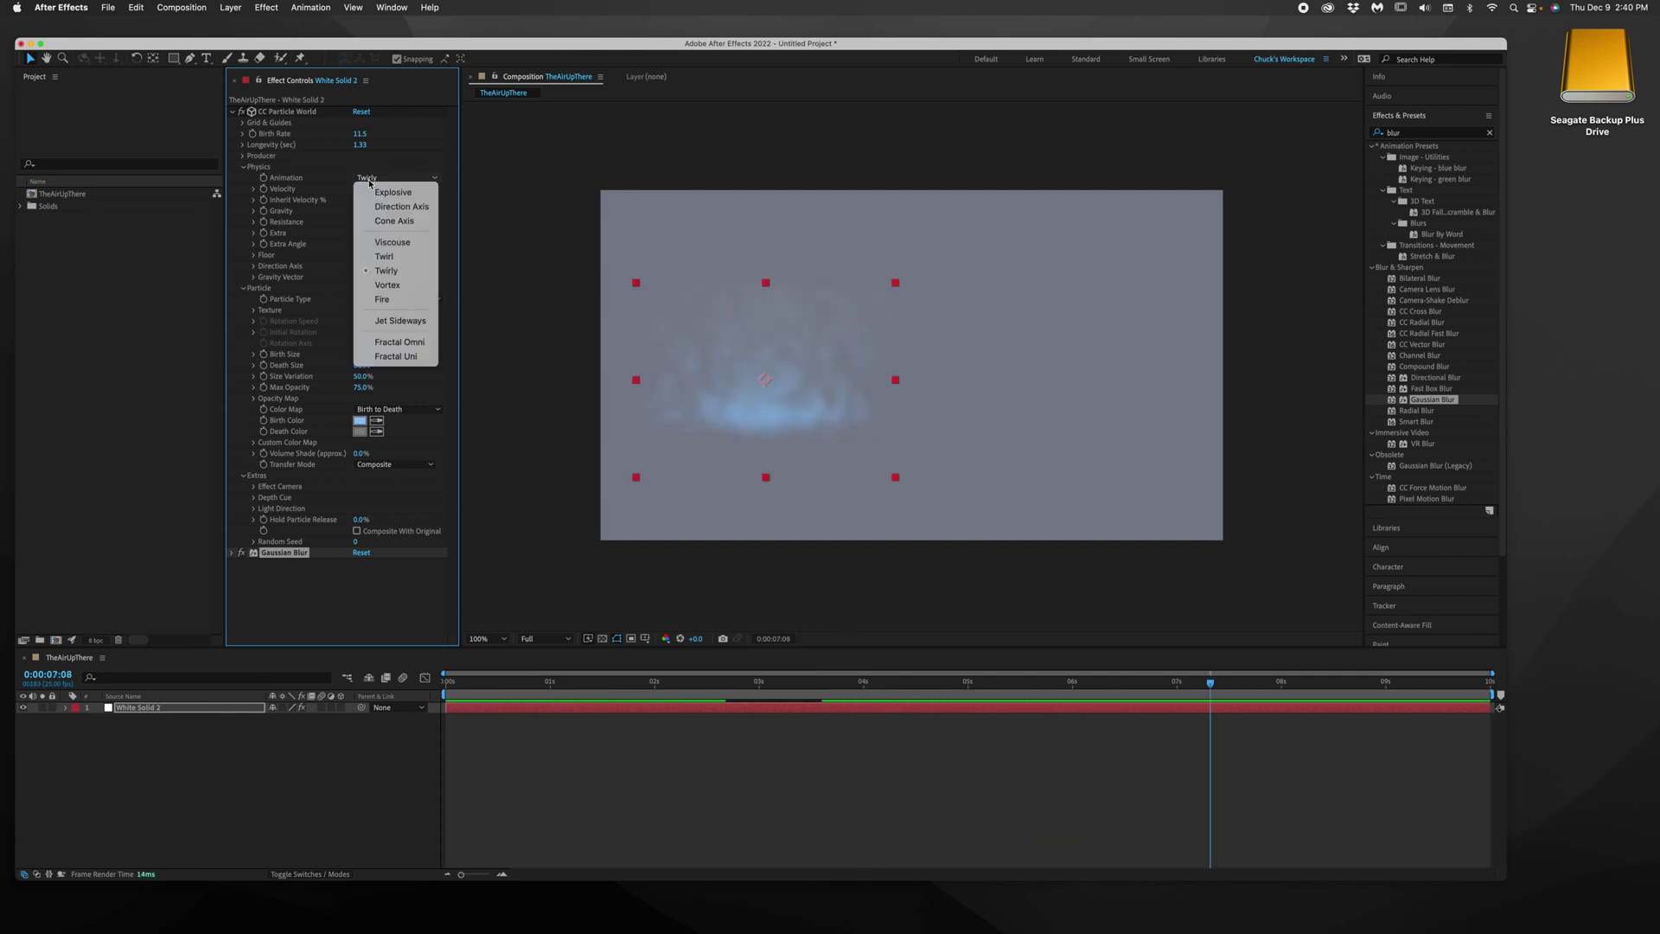
click(387, 285)
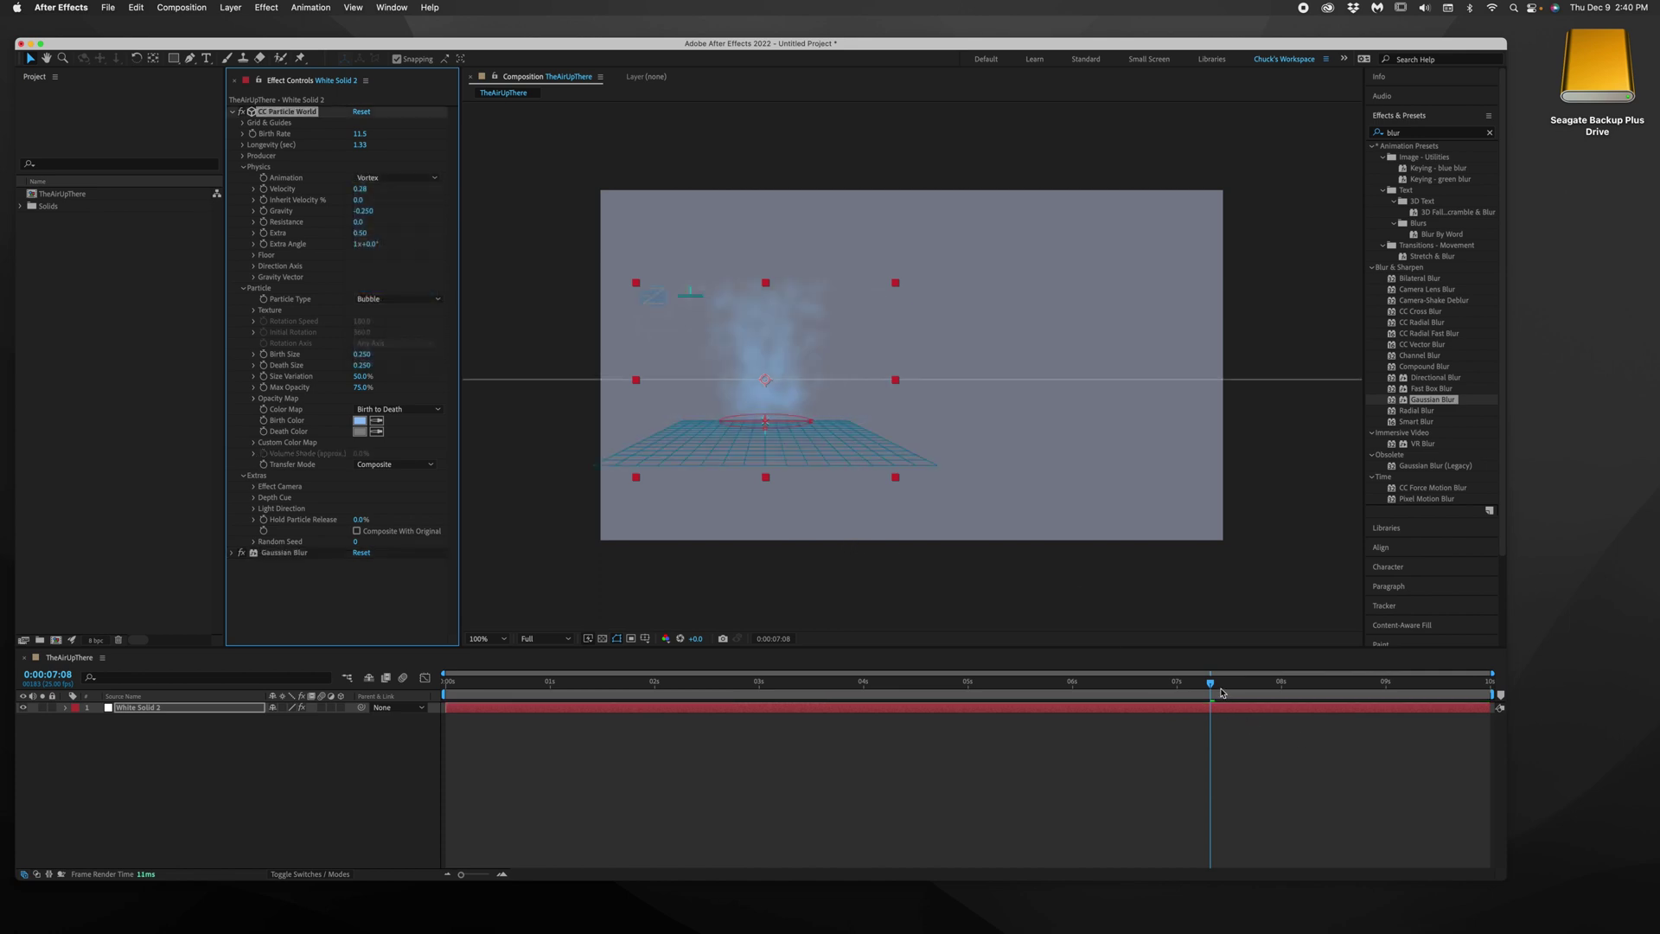
drag(1222, 692, 446, 692)
key(space)
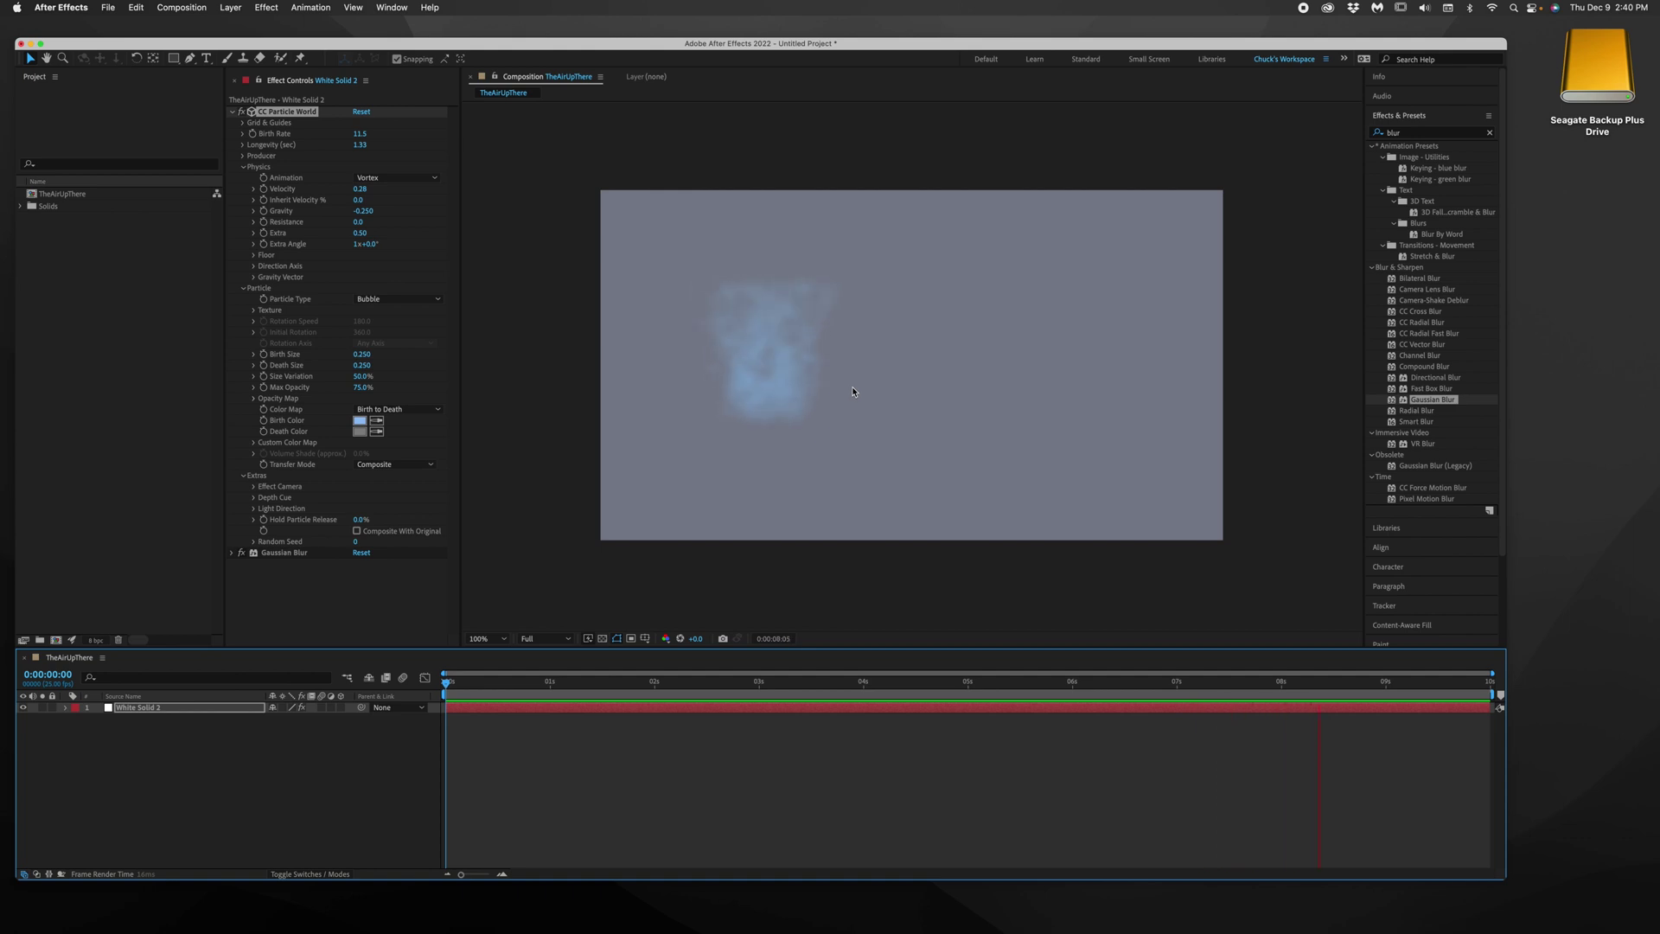
key(space)
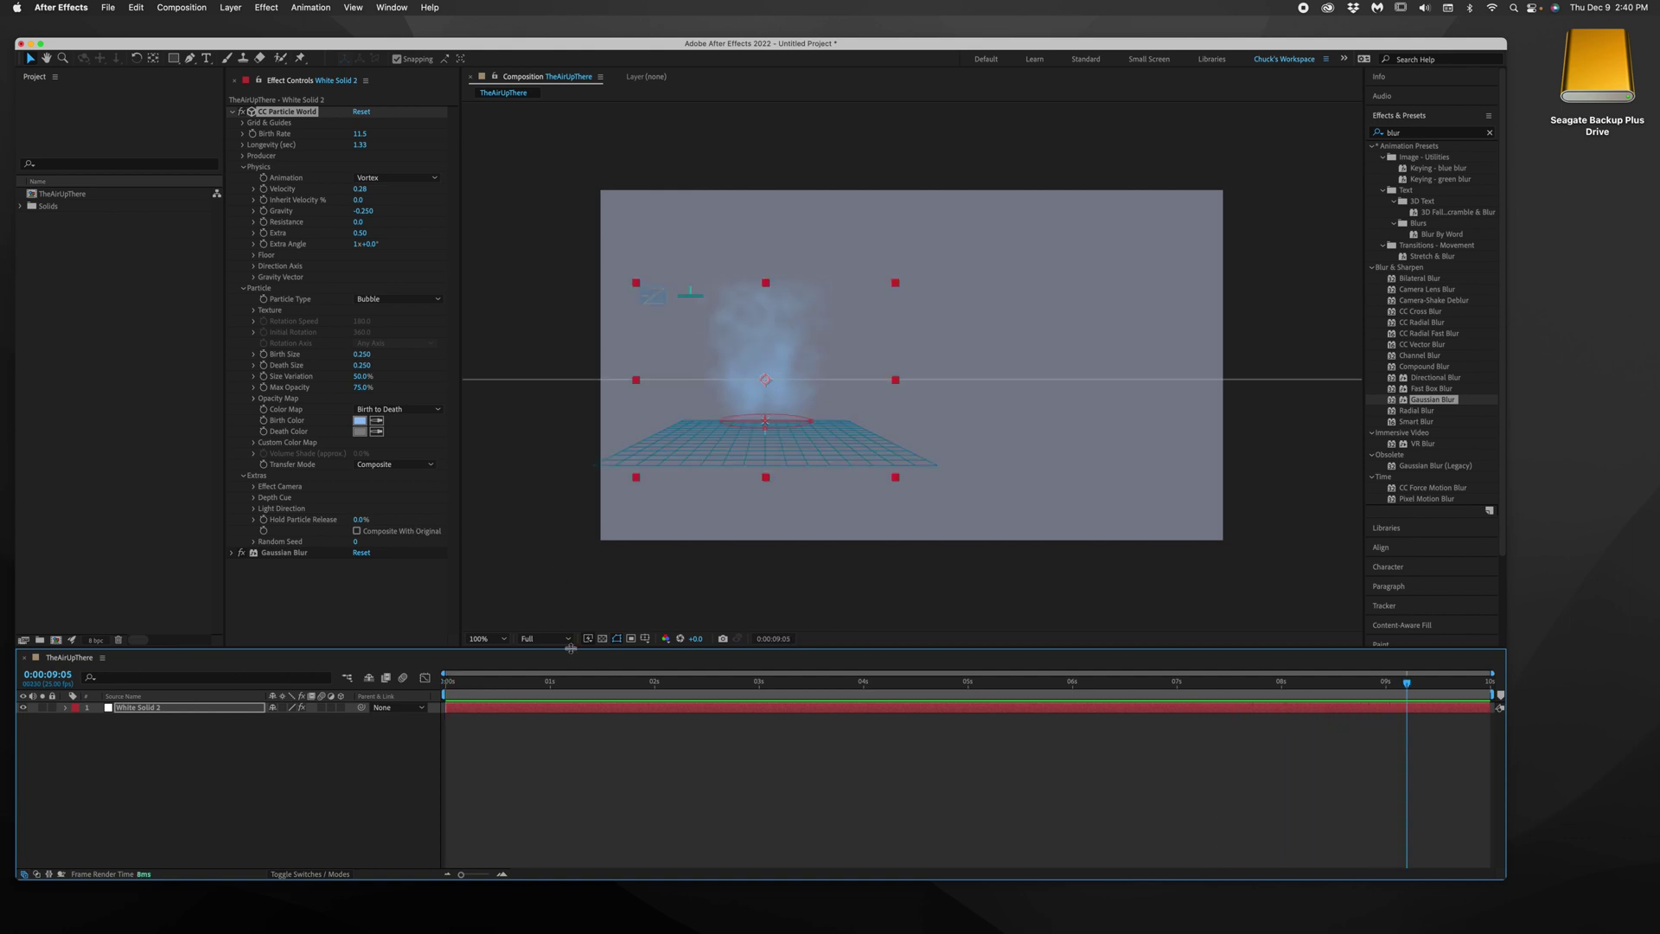
drag(491, 683, 448, 689)
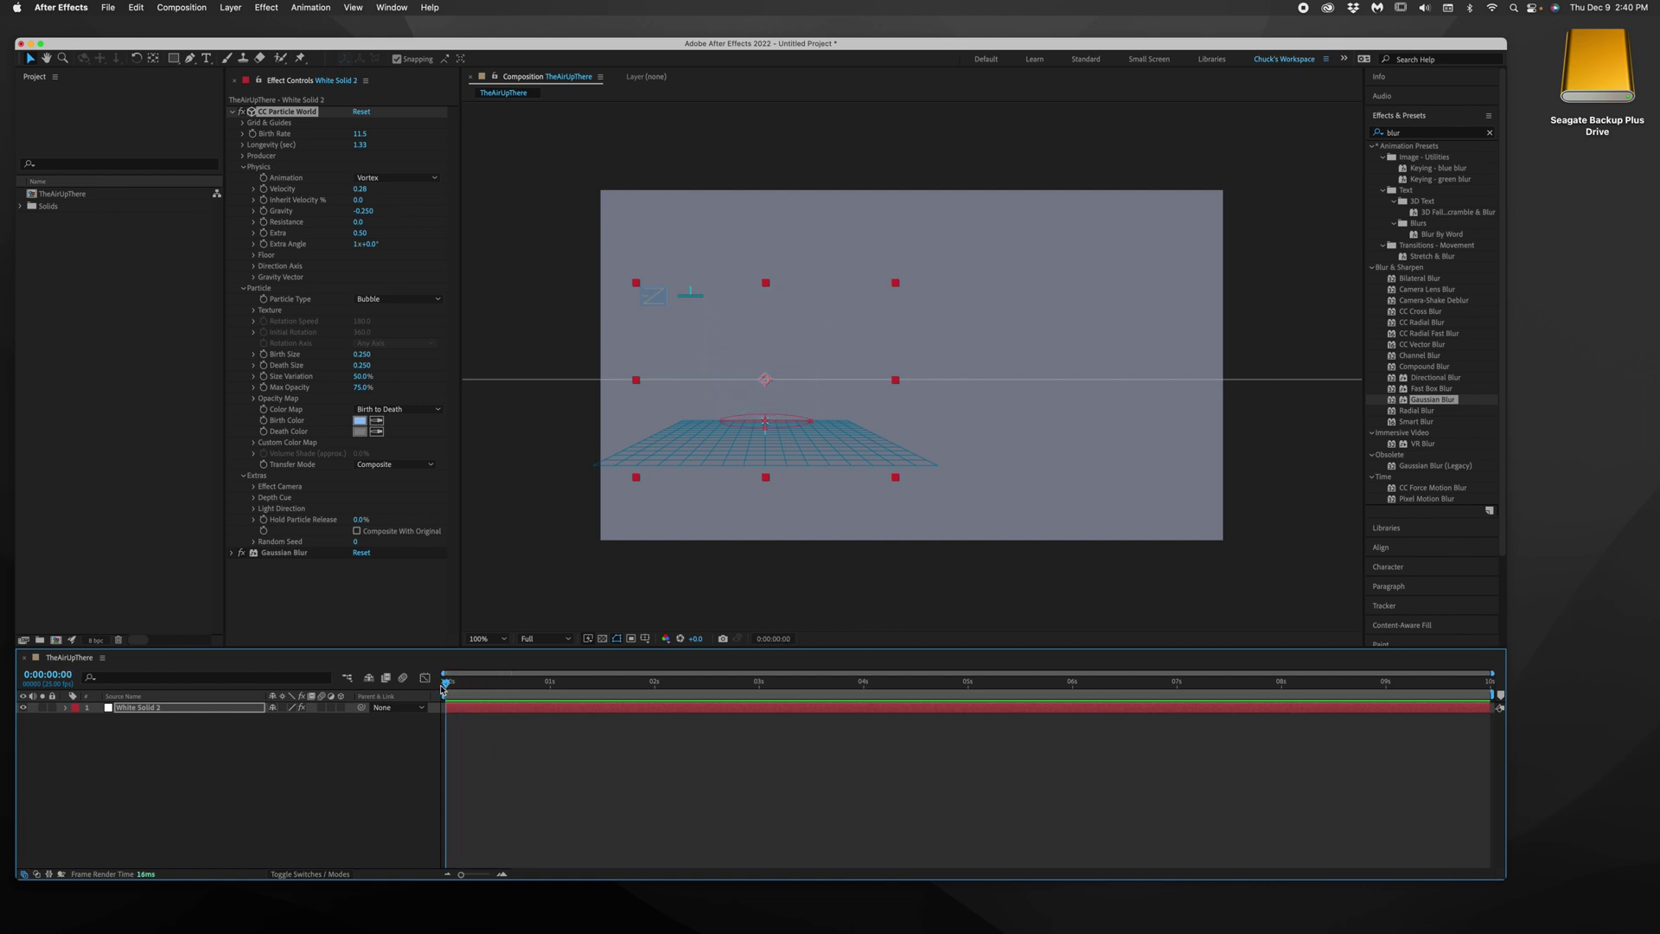
- Review the Birth Rate, Longevity and Producer settings, then collapse the effect groups
click(244, 145)
click(243, 134)
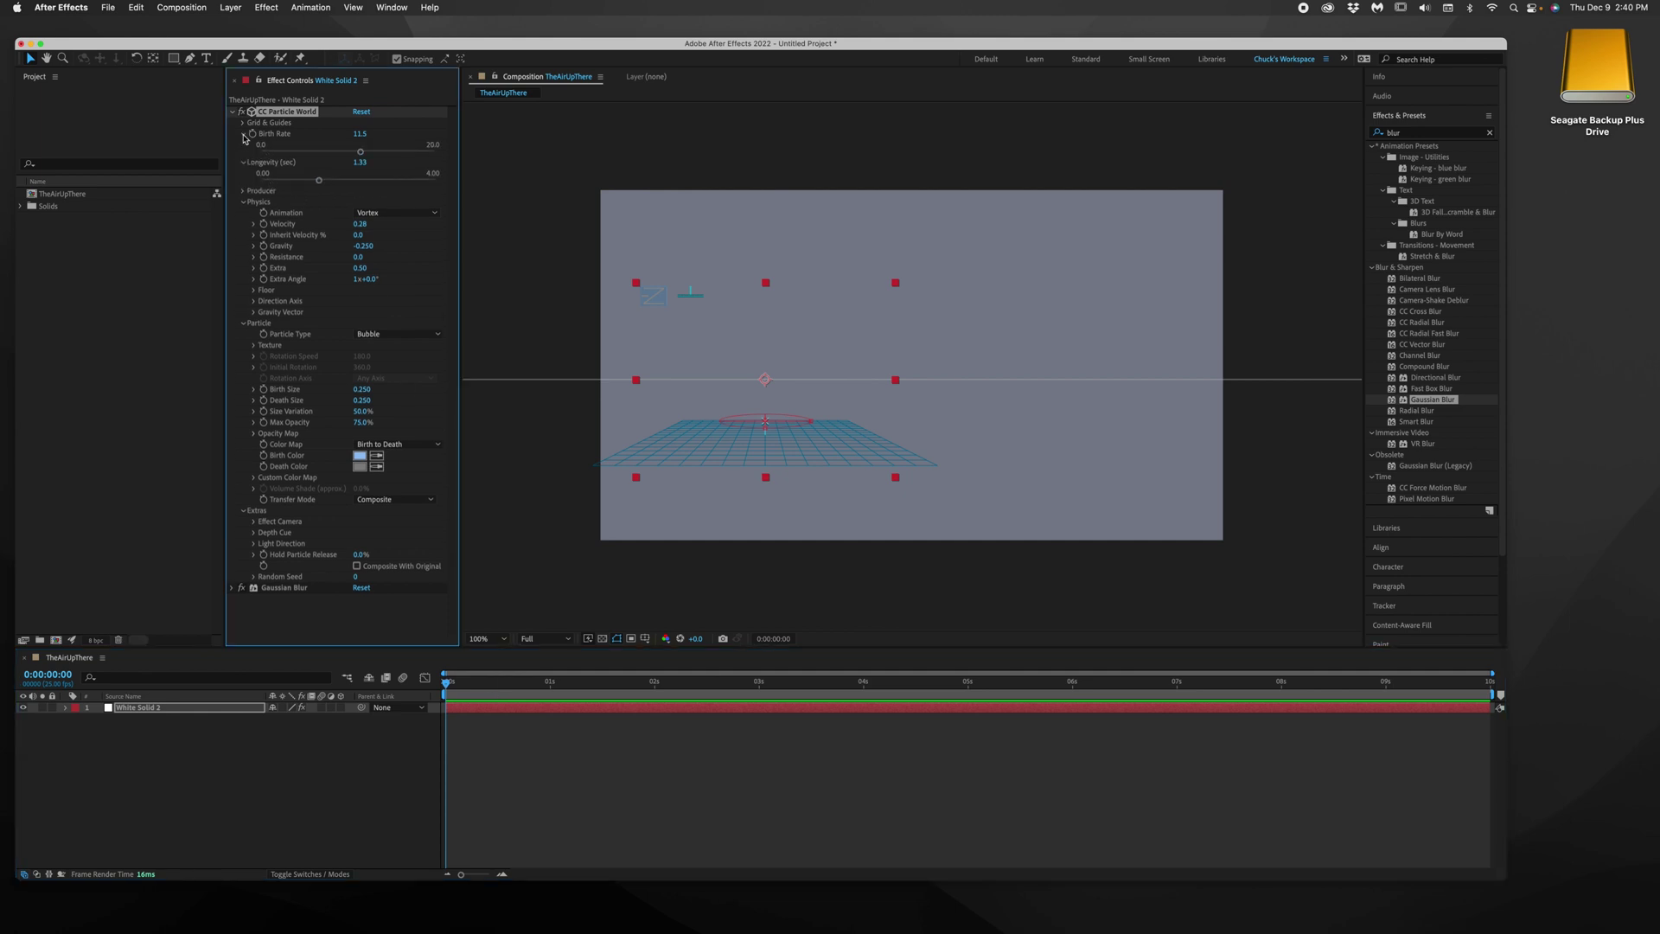
click(244, 191)
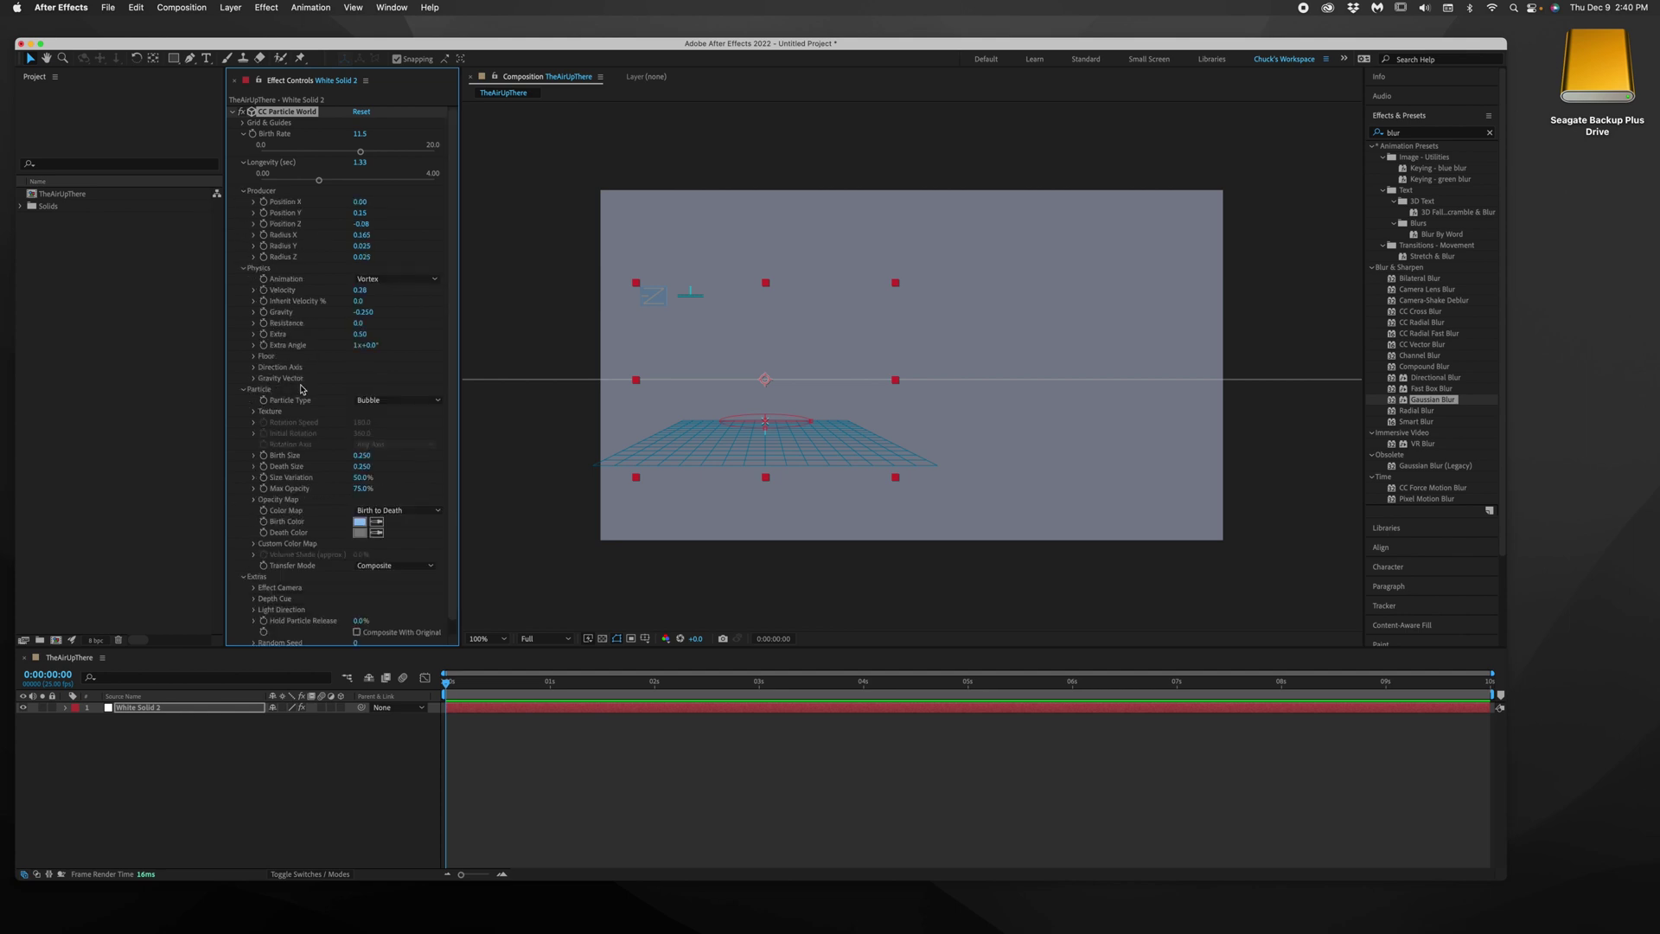
click(244, 269)
click(244, 191)
click(243, 164)
click(243, 134)
- Shift the White Solid 2 layer earlier and extend its out-point to the composition end
drag(467, 684, 402, 680)
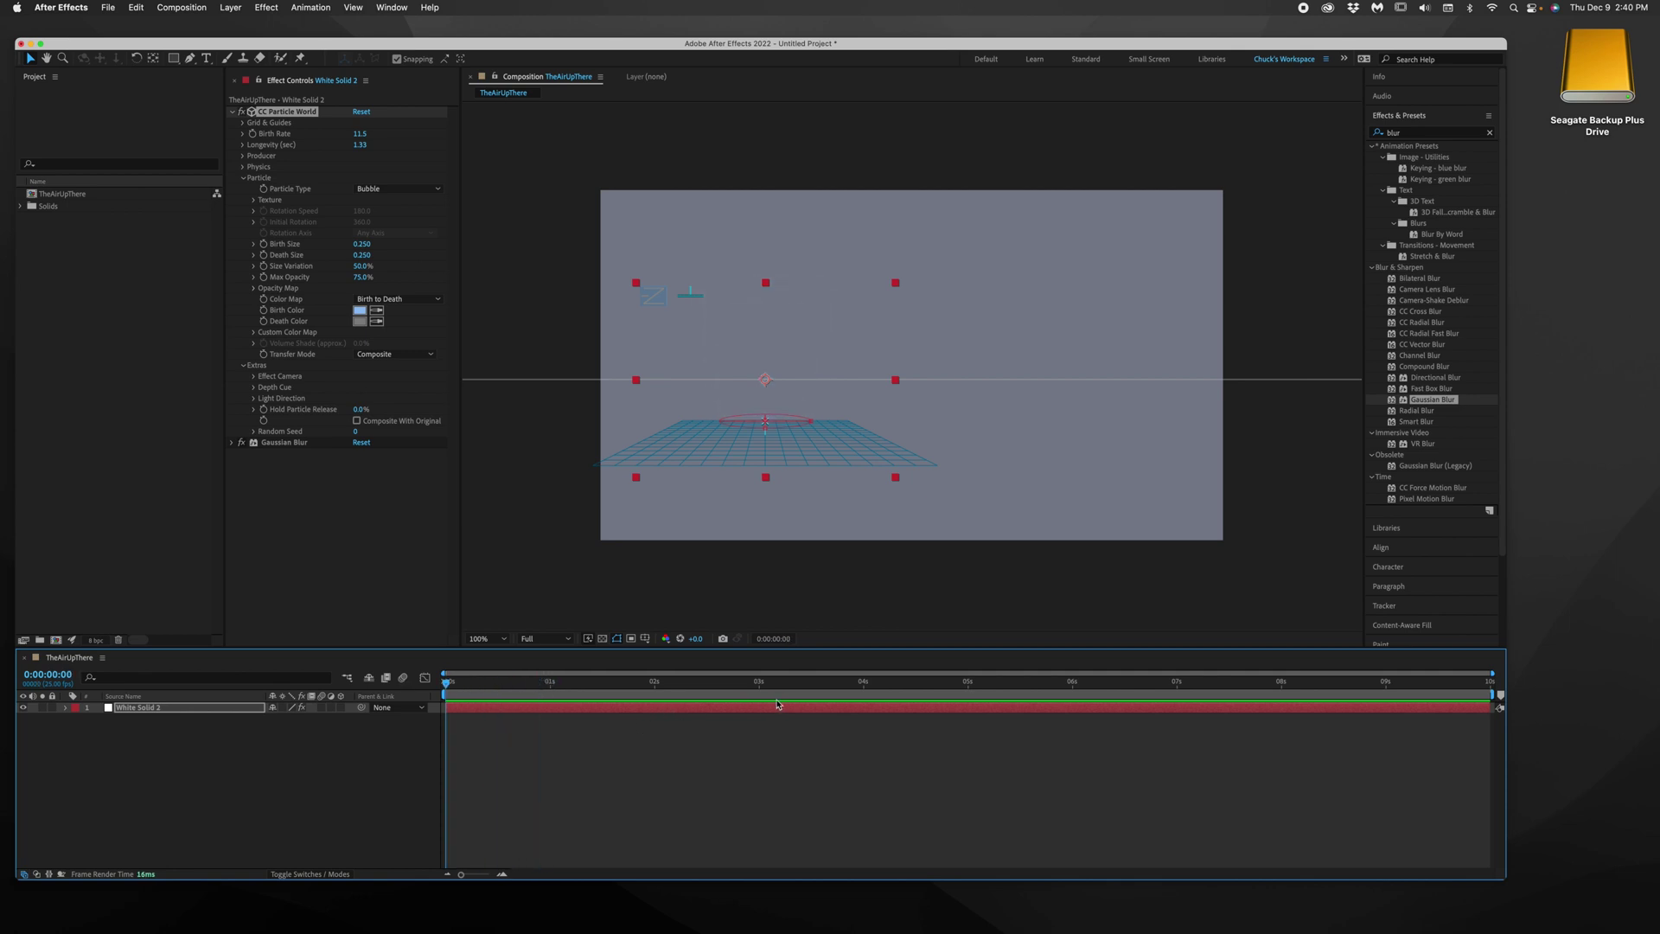
drag(845, 710, 610, 709)
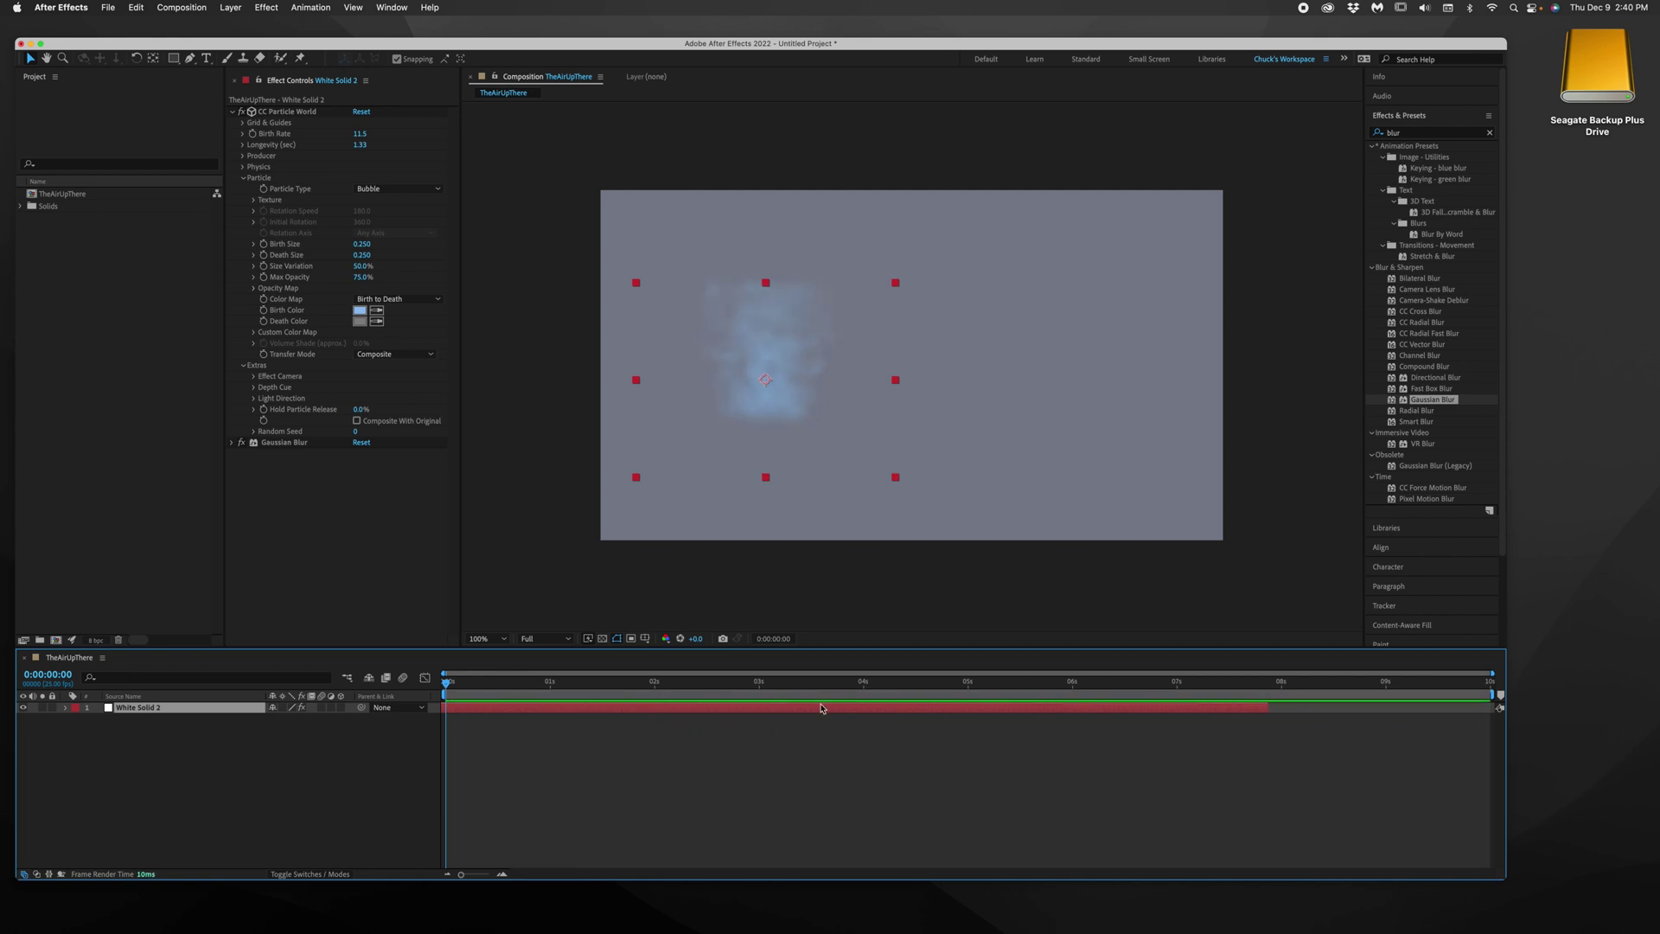
drag(1271, 707, 1492, 707)
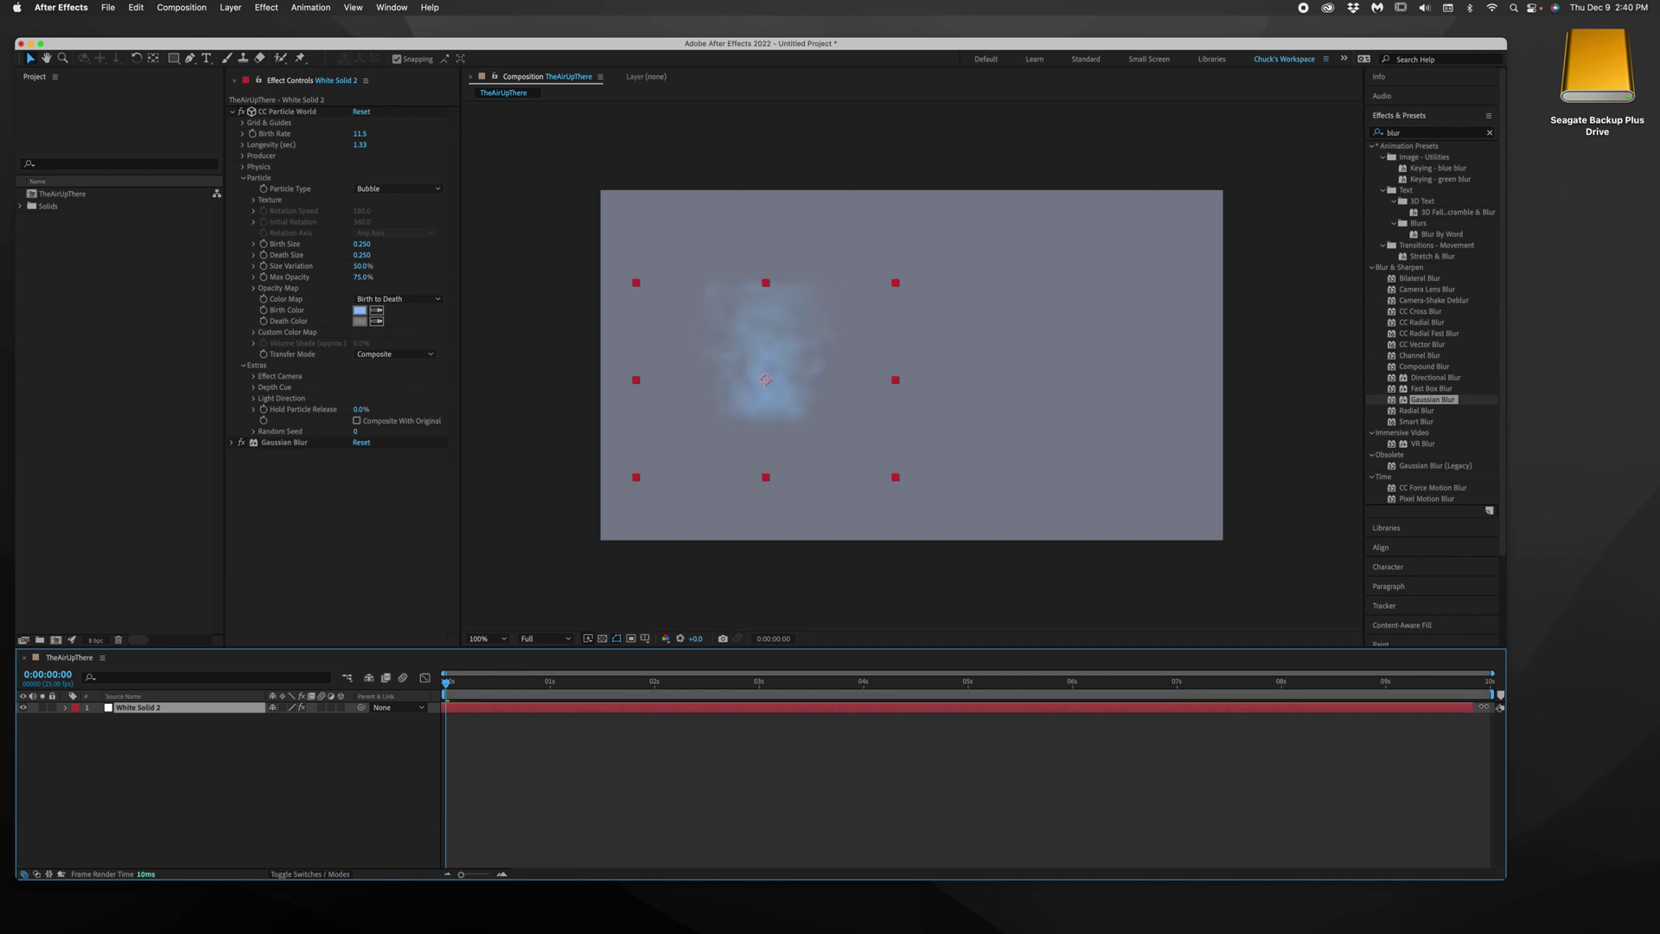
mouse_move(441, 682)
mouse_down()
mouse_move(497, 682)
mouse_move(444, 682)
mouse_up()
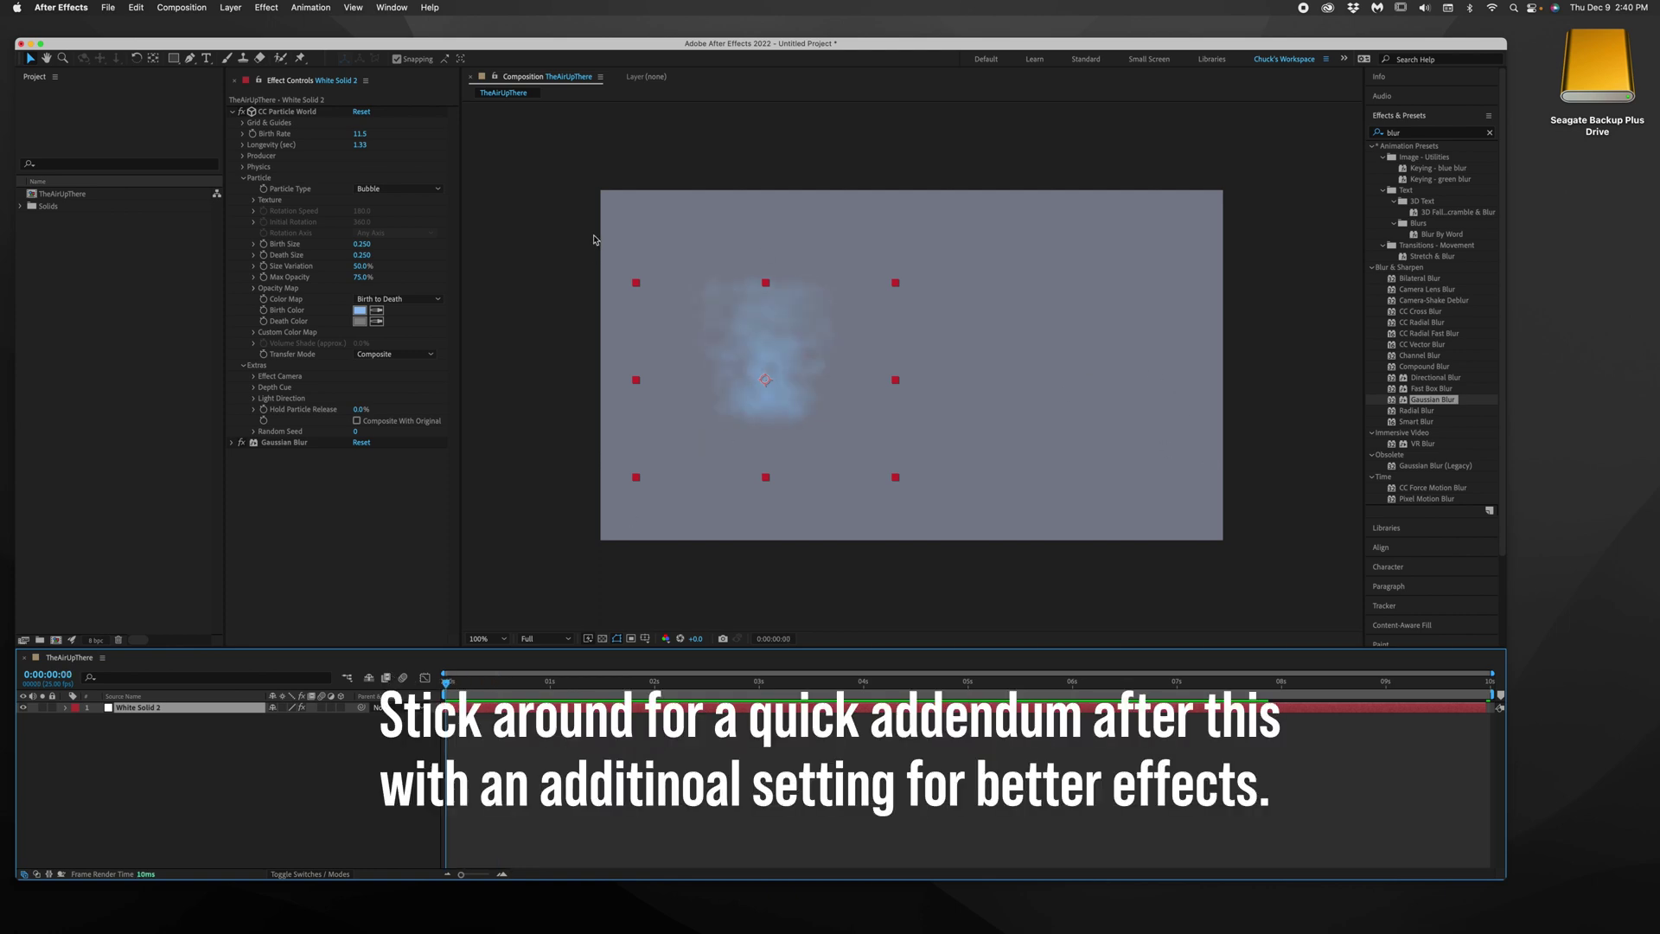
drag(608, 45, 606, 38)
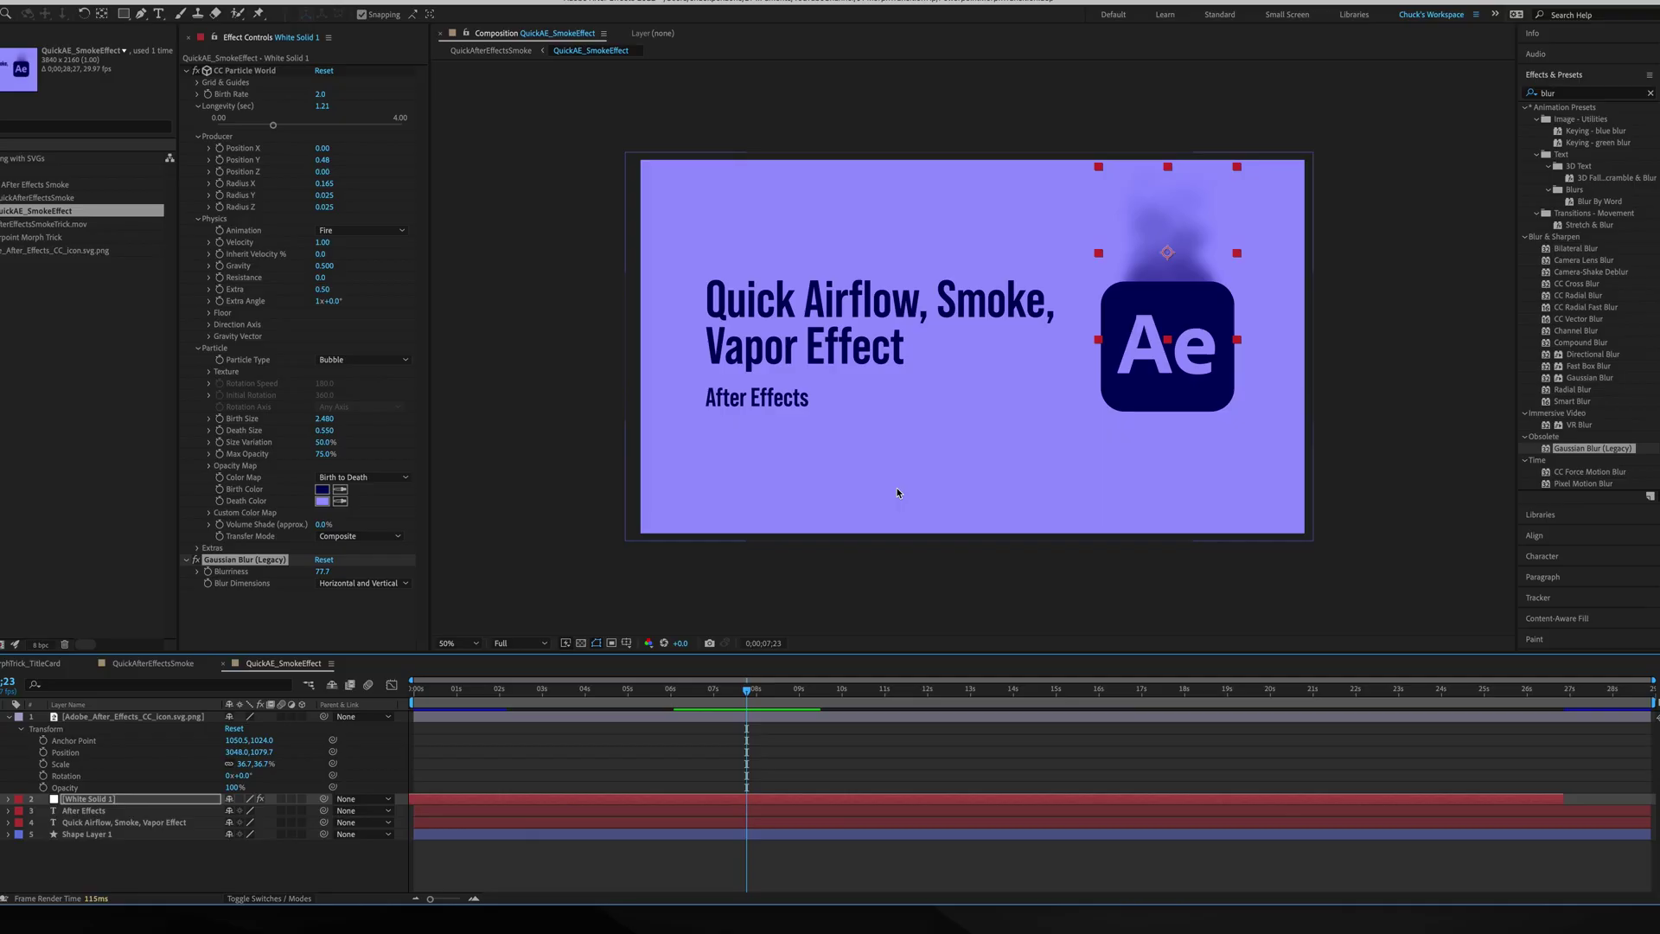
- Enlarge the logo smoke to Birth Size 2.690 and Death Size 0.650, then deselect the layer
click(9, 718)
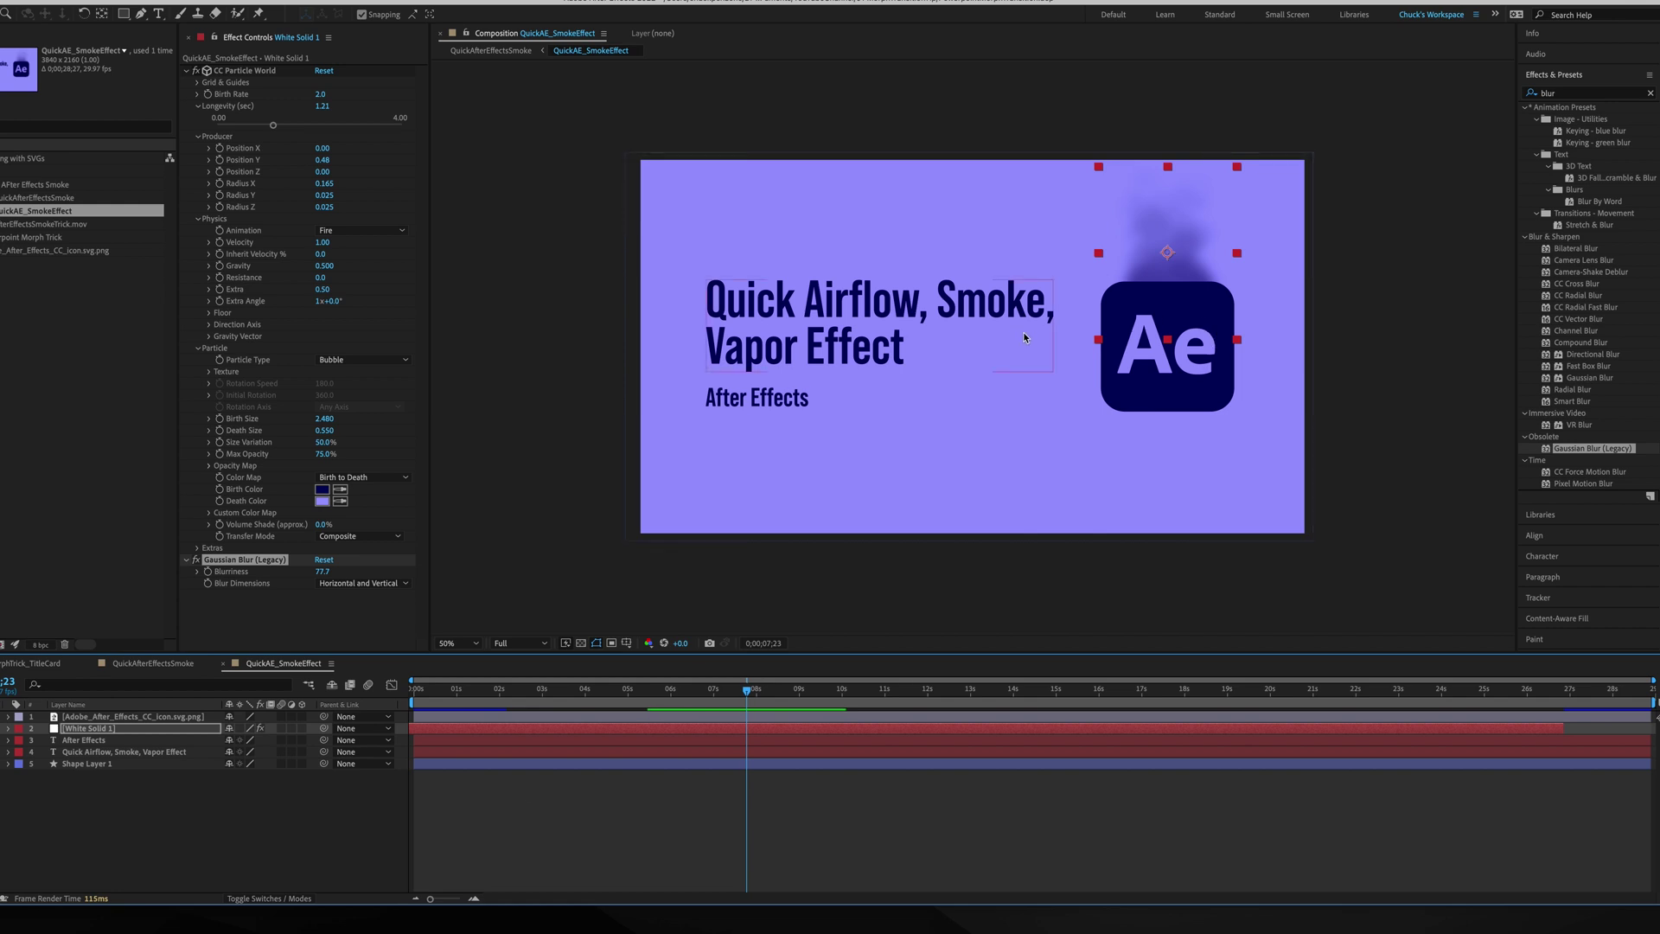
click(8, 731)
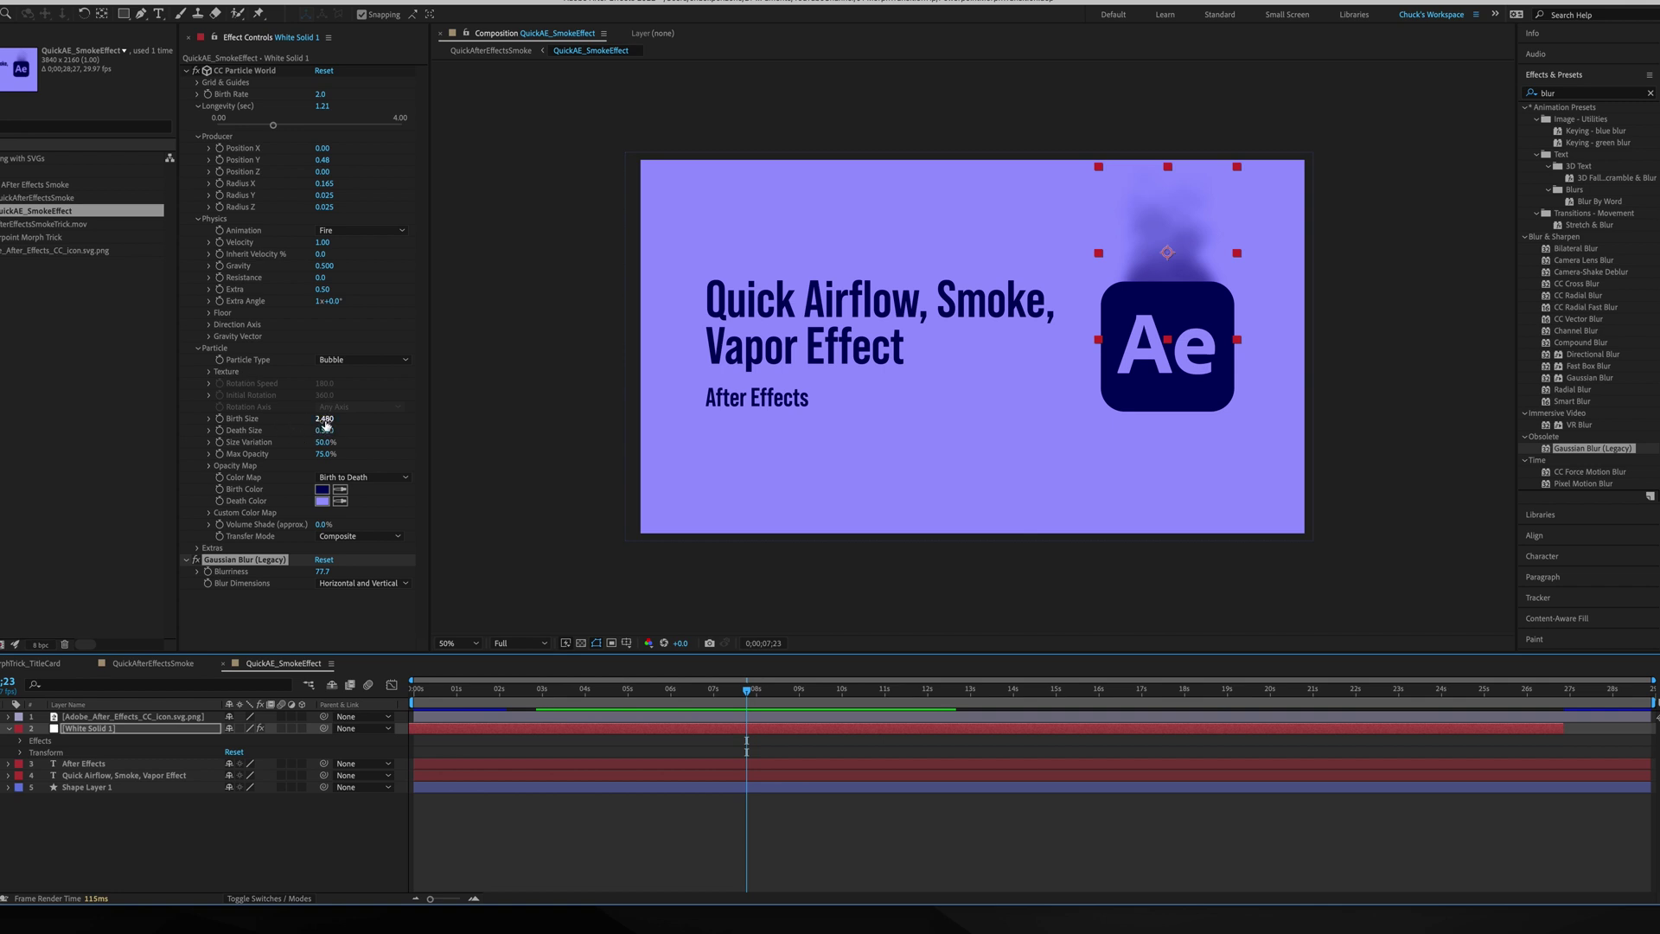
mouse_move(325, 421)
mouse_down()
mouse_move(311, 430)
mouse_move(326, 430)
mouse_up()
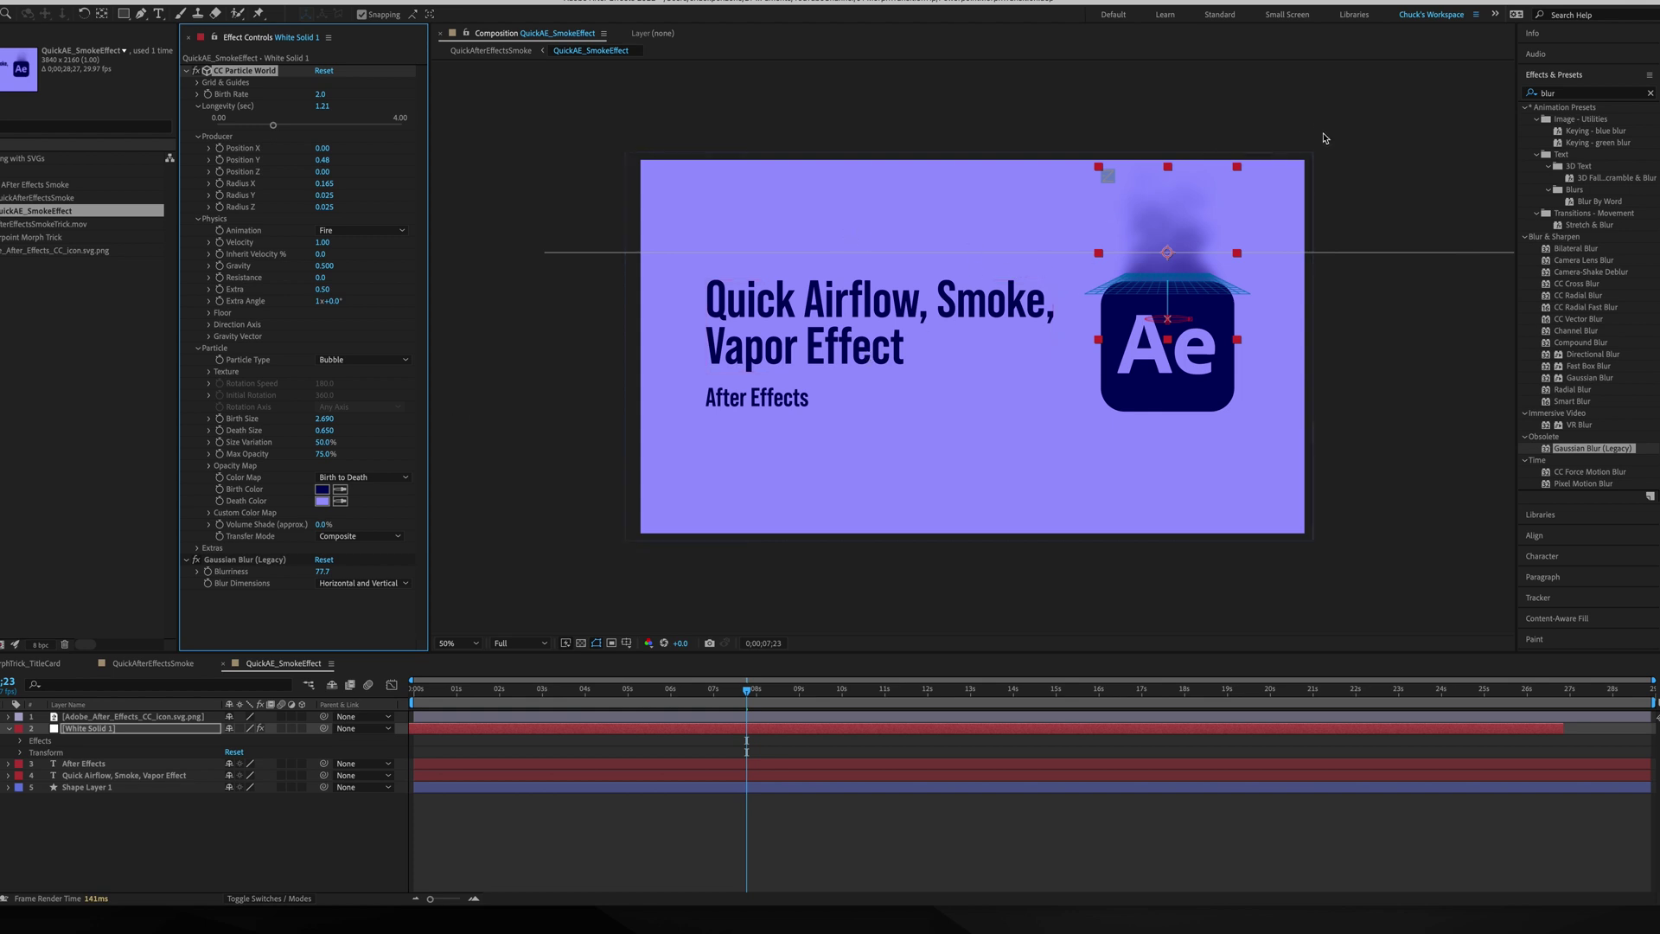
click(1195, 227)
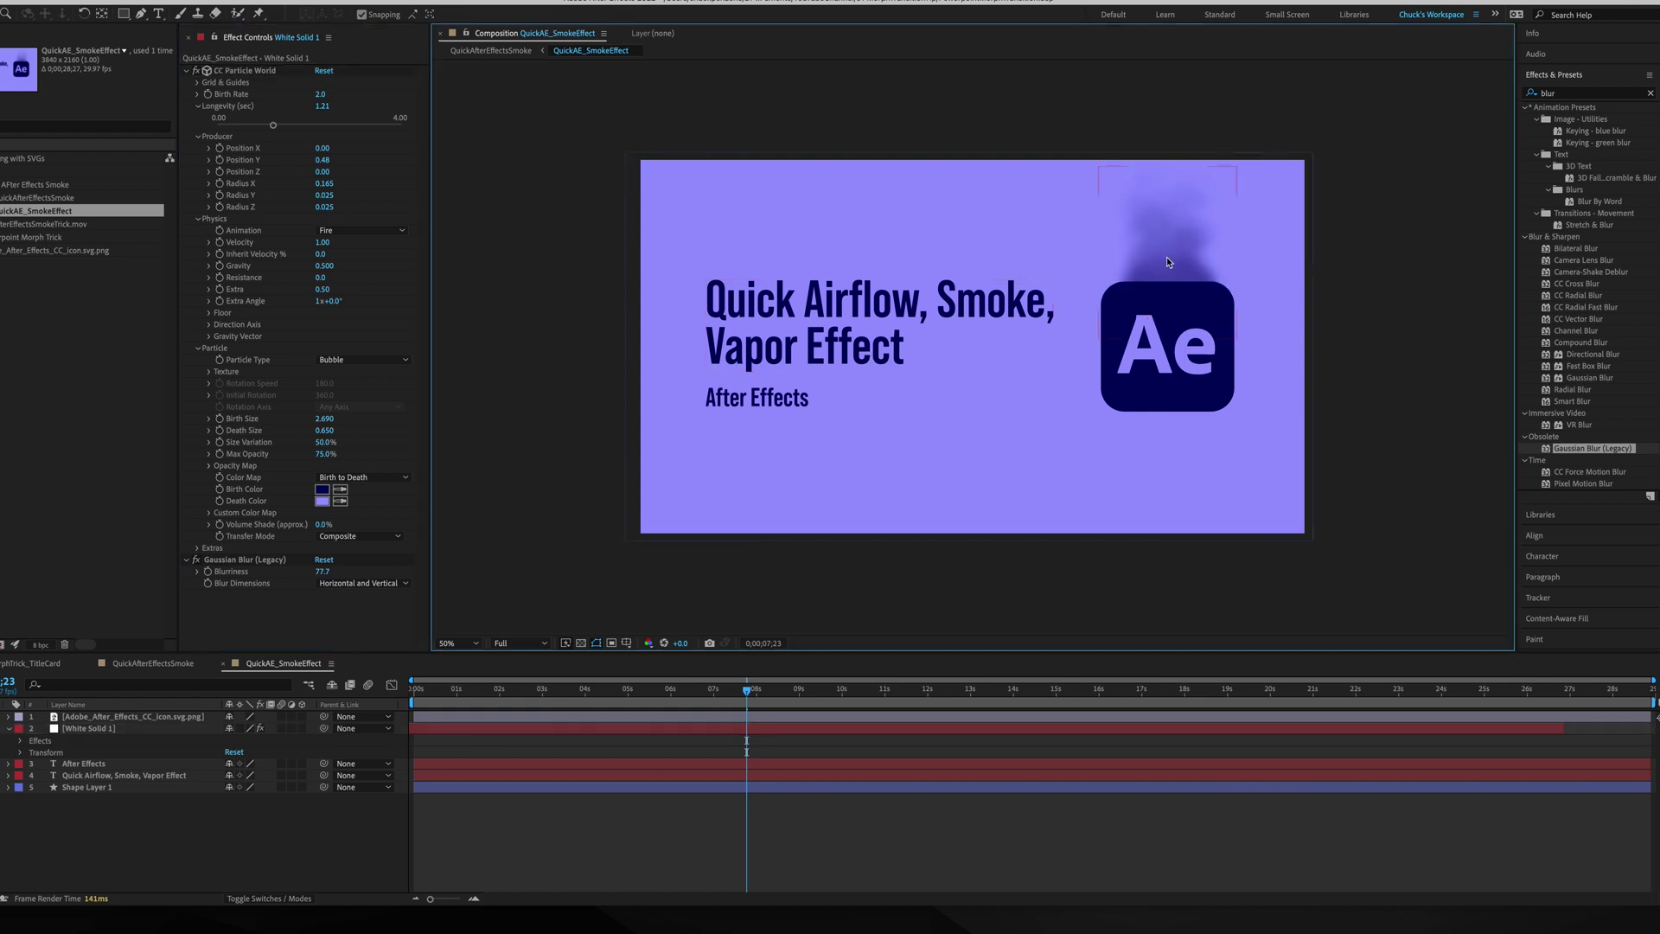